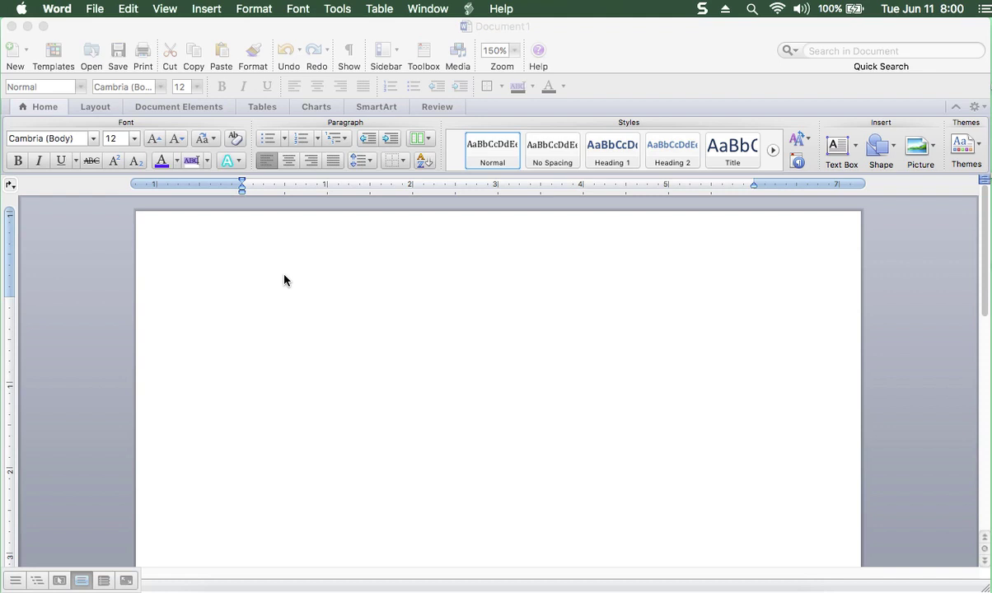
Focus the Word window and collapse the ribbon to show more of the page.
click(309, 287)
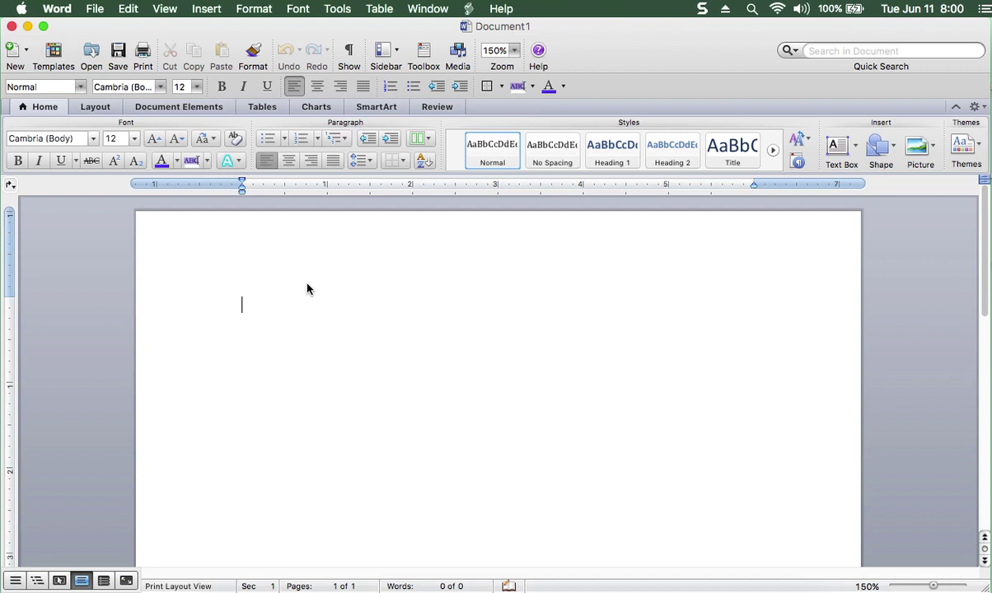
click(46, 108)
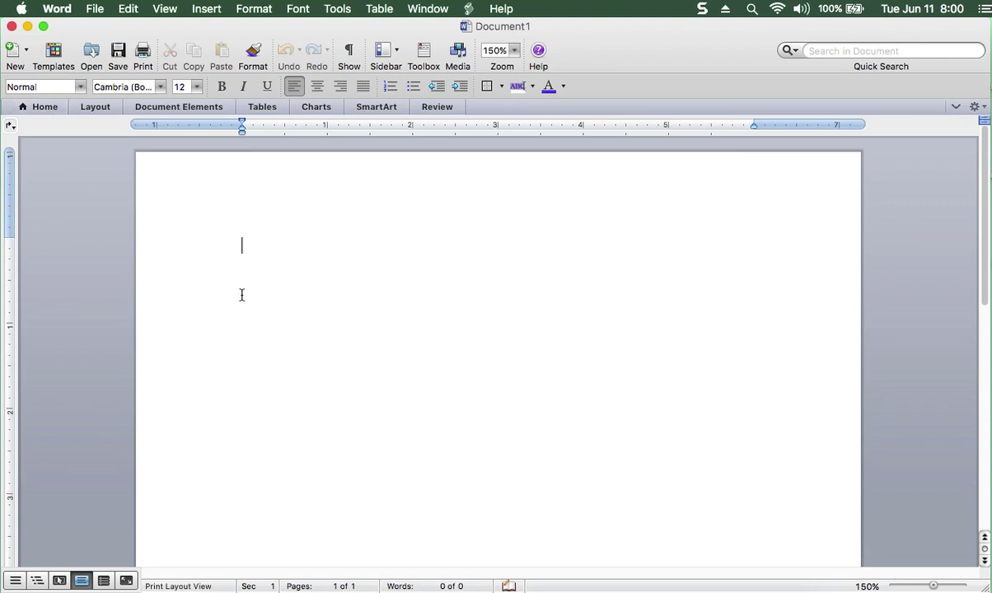
Turn on text boundaries and all nonprinting characters in Word's View preferences.
click(56, 9)
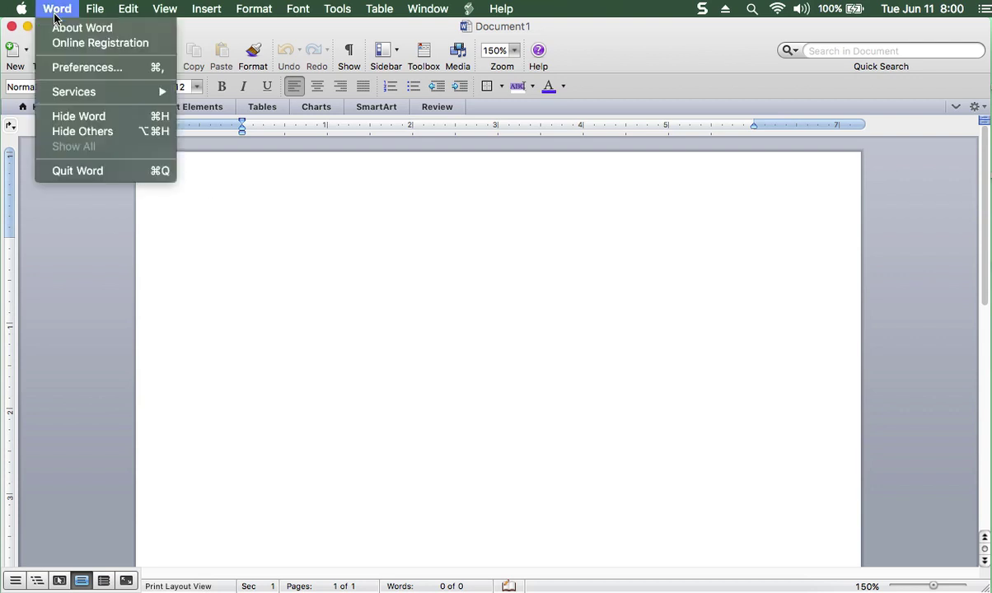
click(89, 68)
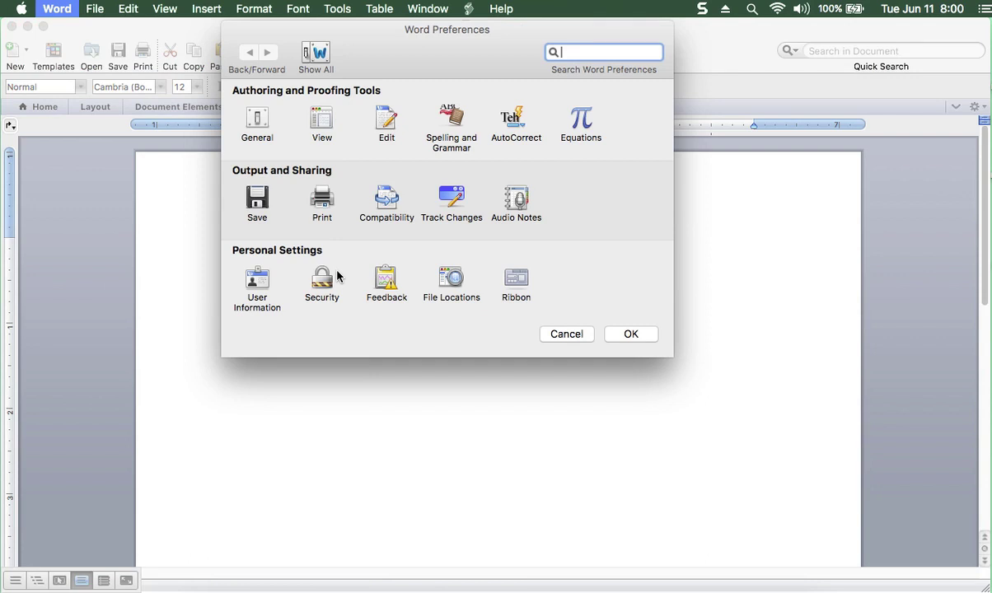
click(321, 120)
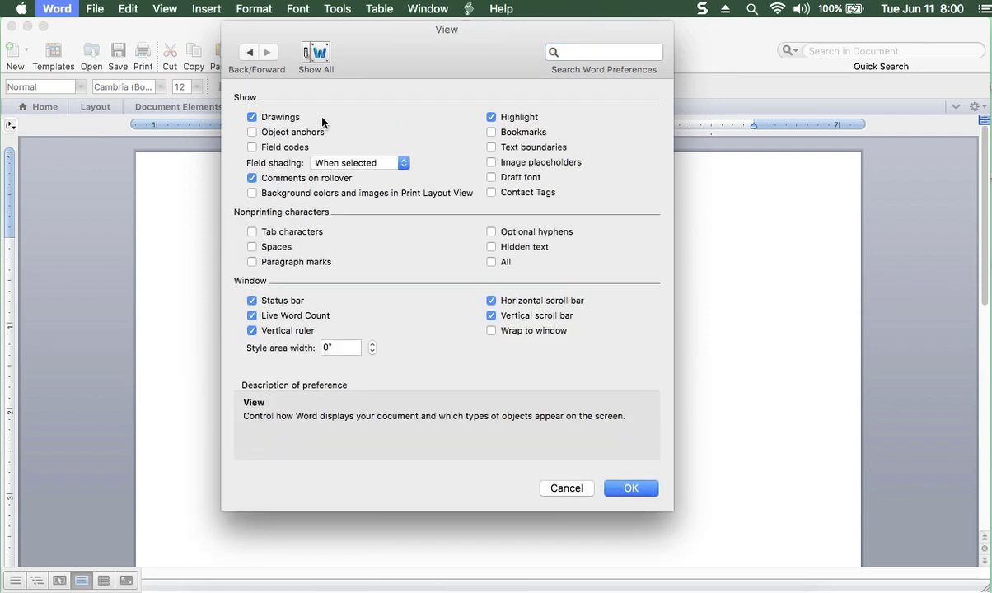
click(518, 149)
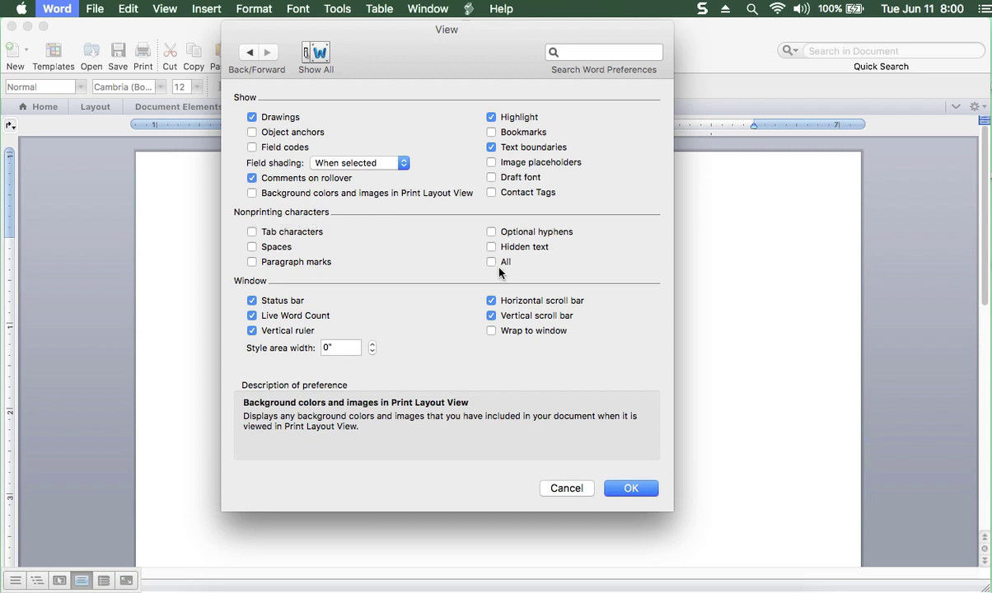
mouse_move(494, 265)
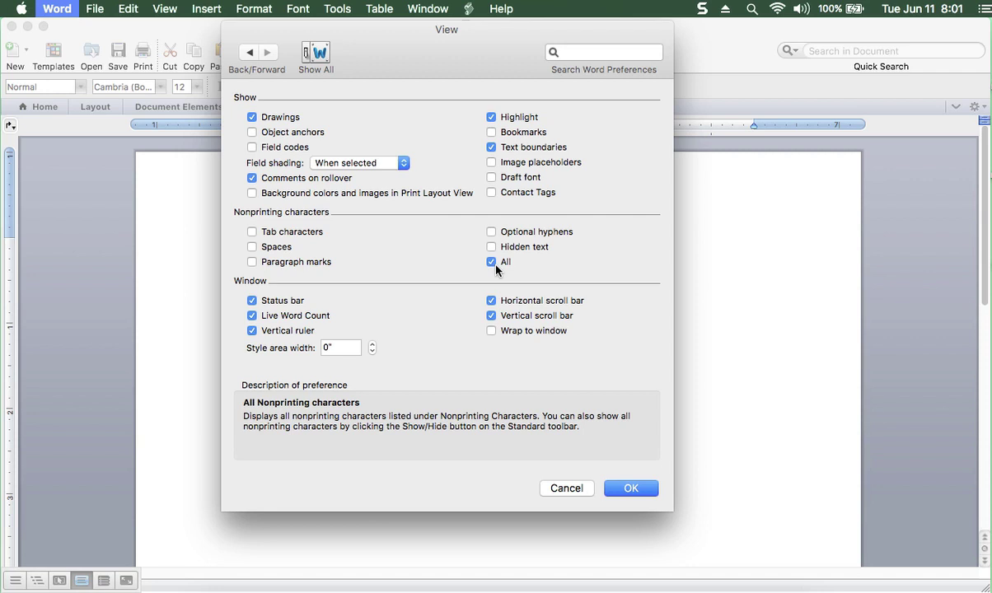
click(632, 489)
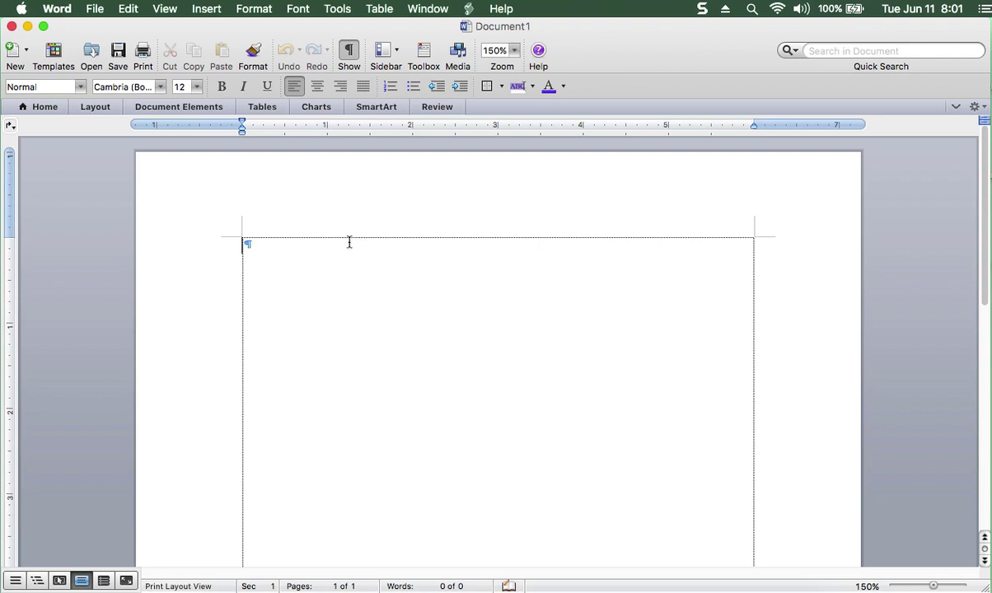
click(164, 15)
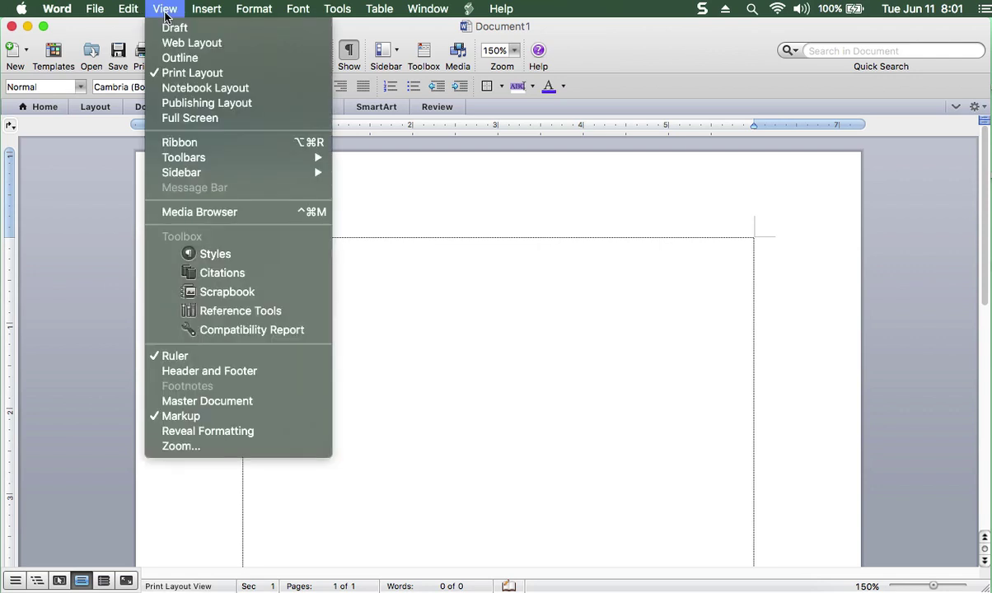
click(251, 356)
mouse_move(390, 116)
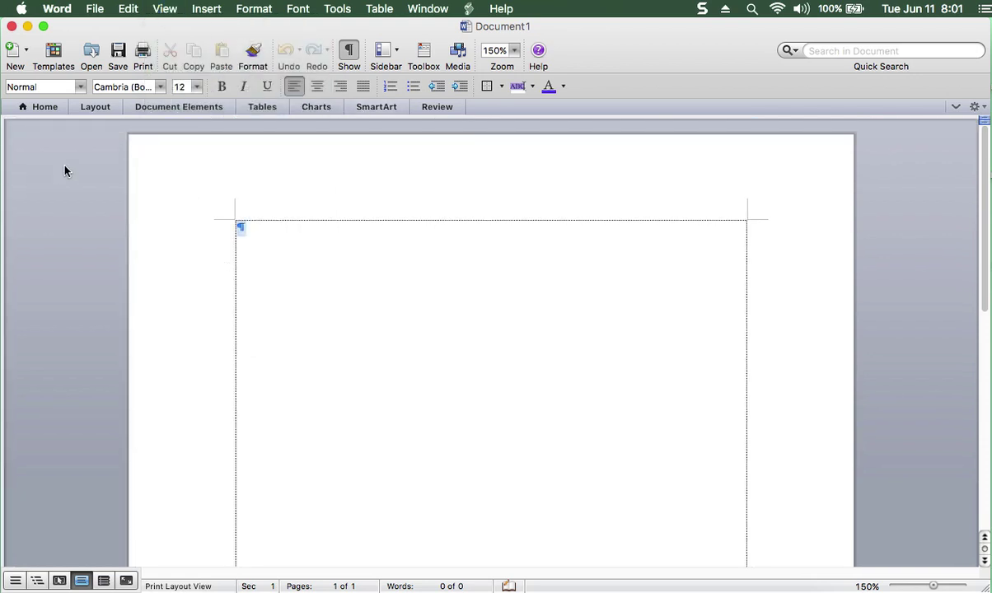
click(165, 8)
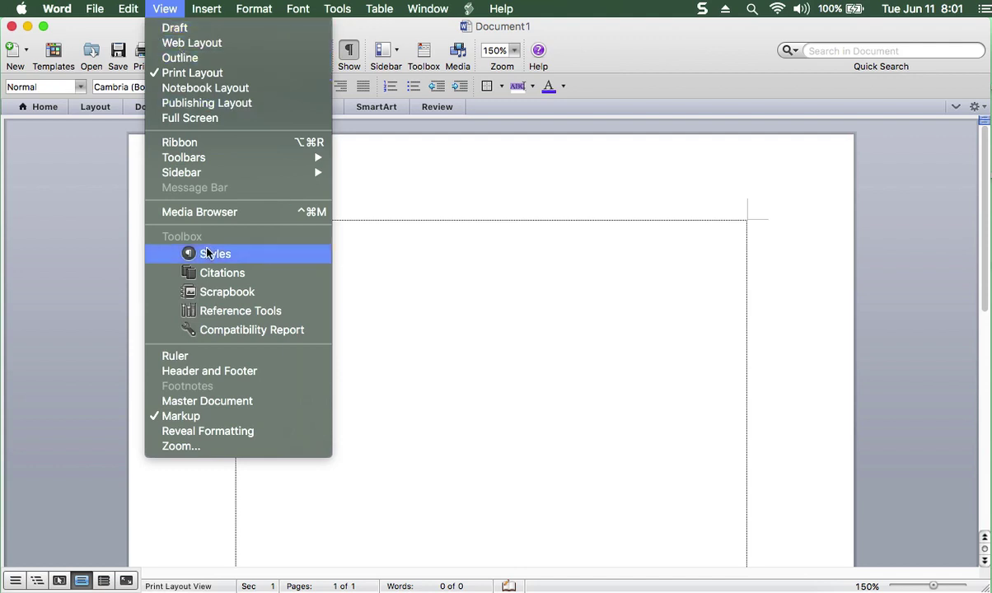
click(227, 356)
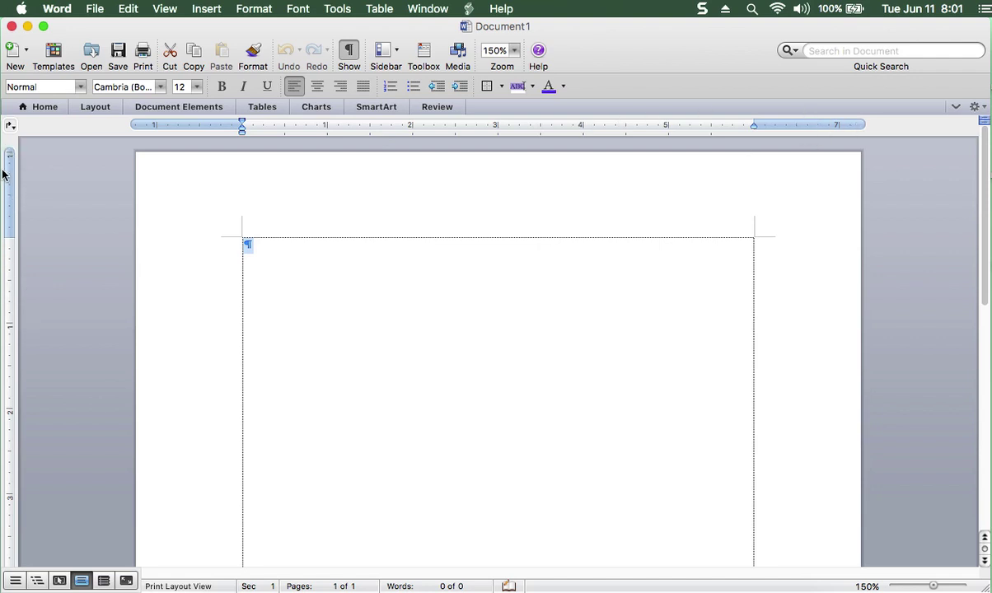
click(273, 237)
click(169, 12)
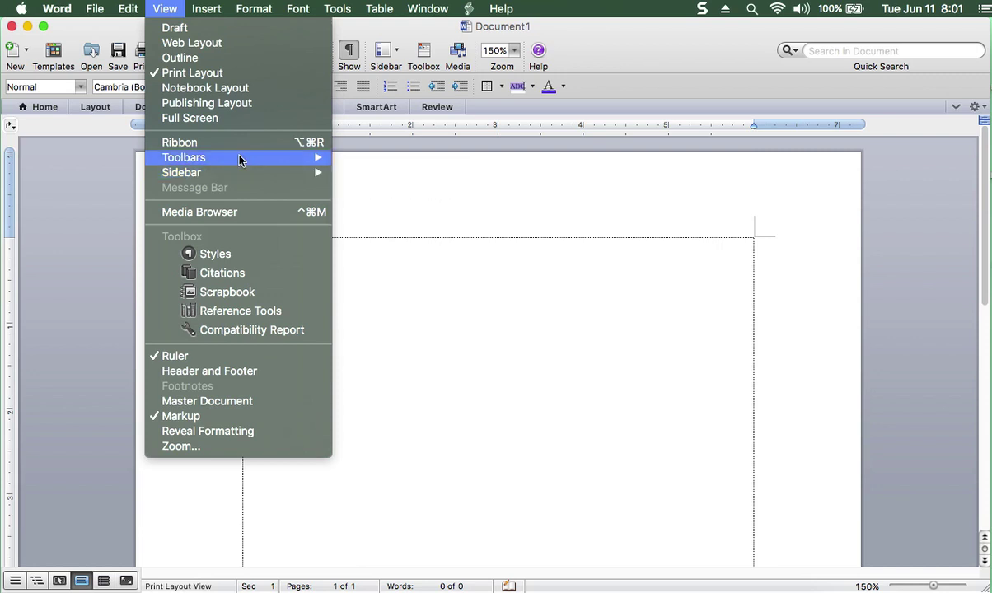
mouse_move(240, 160)
click(363, 172)
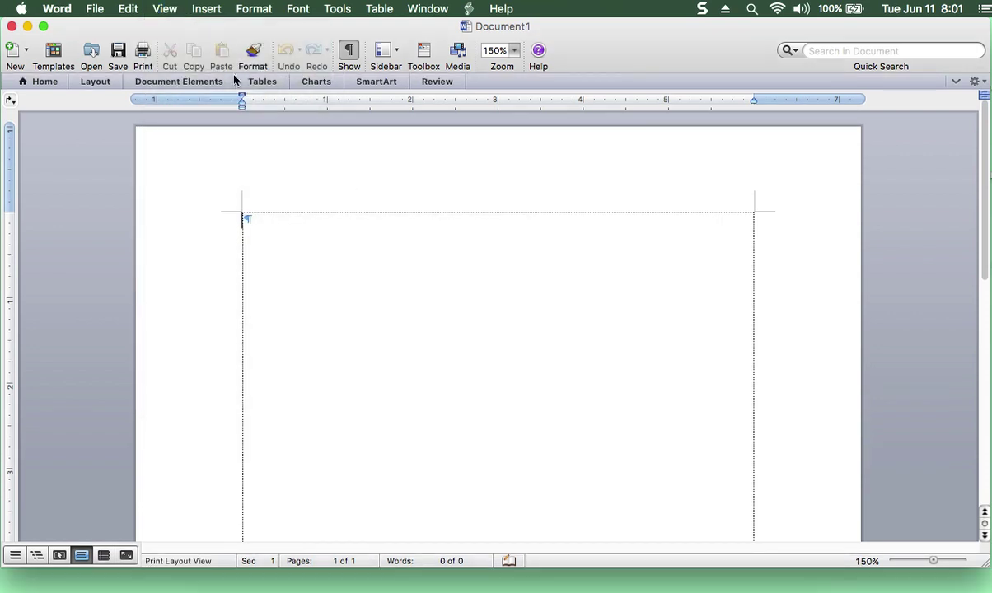
click(164, 9)
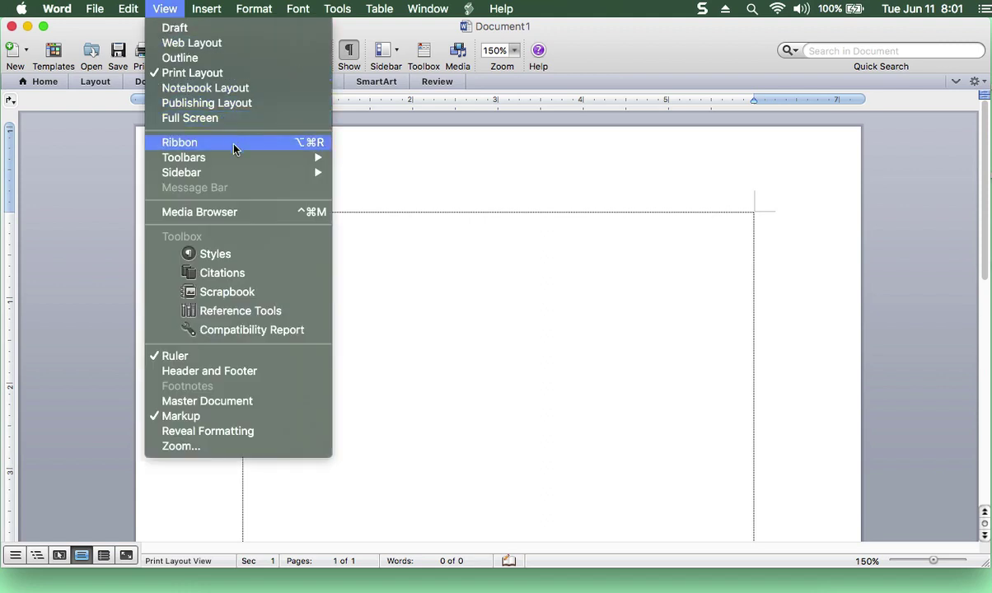
mouse_move(244, 172)
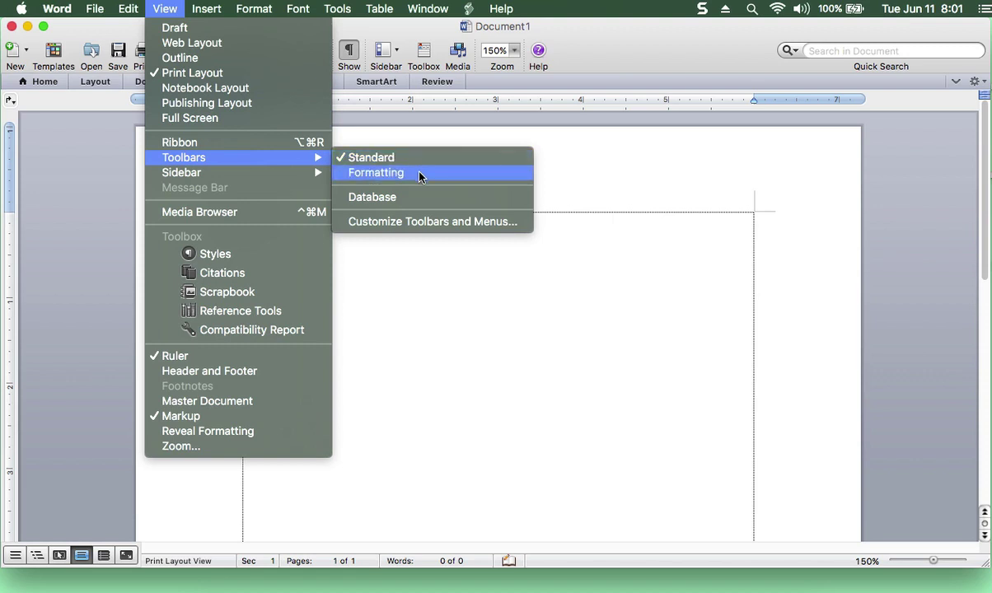
click(418, 174)
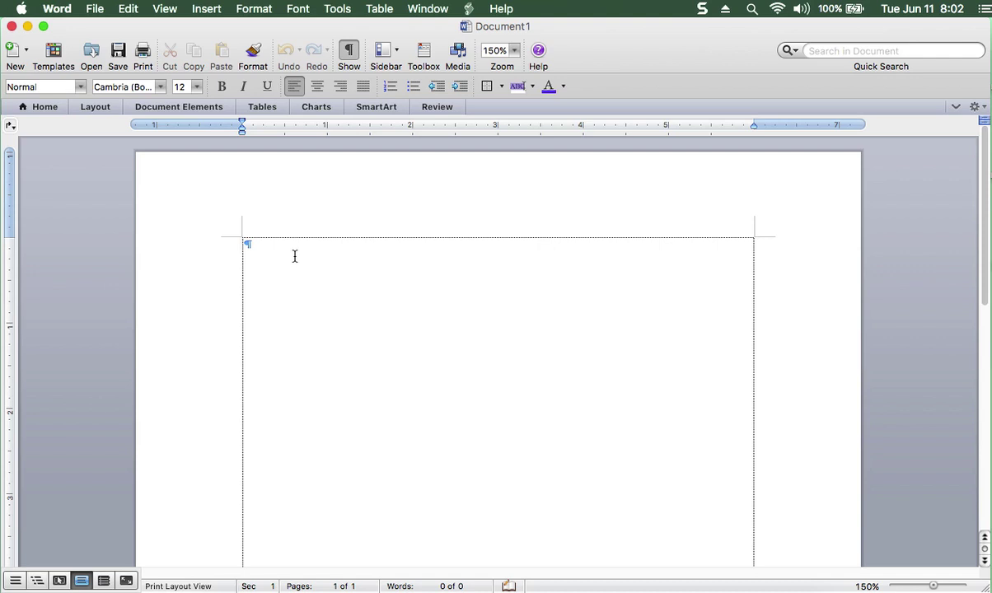
Type the title 'Desktop Publishing in Microsoft Word', then 'Windows: 2016/2013' and 'Mac: 2016/2011 (2008)' lines.
text(Desktop)
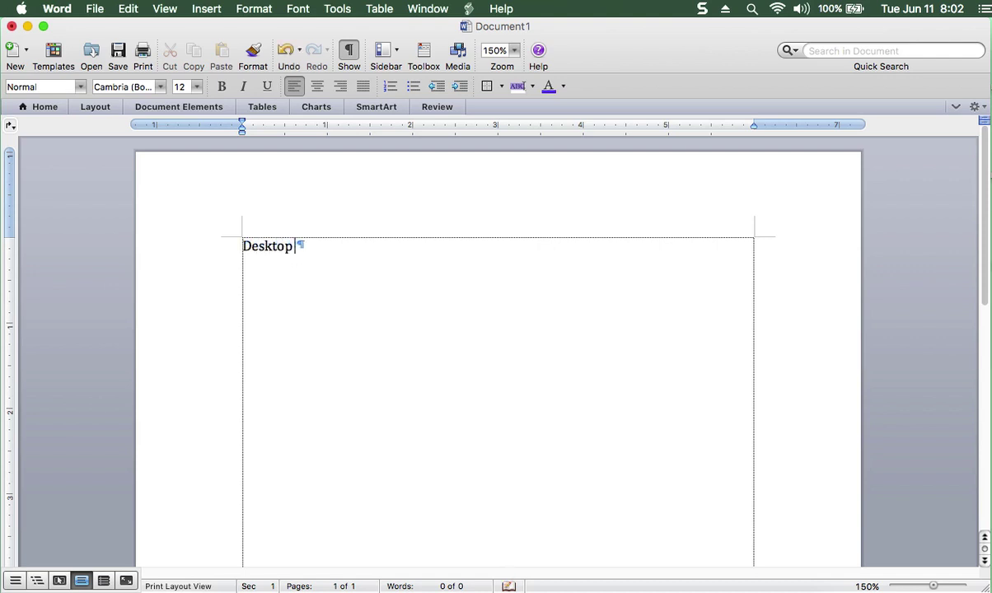
text( Publishin)
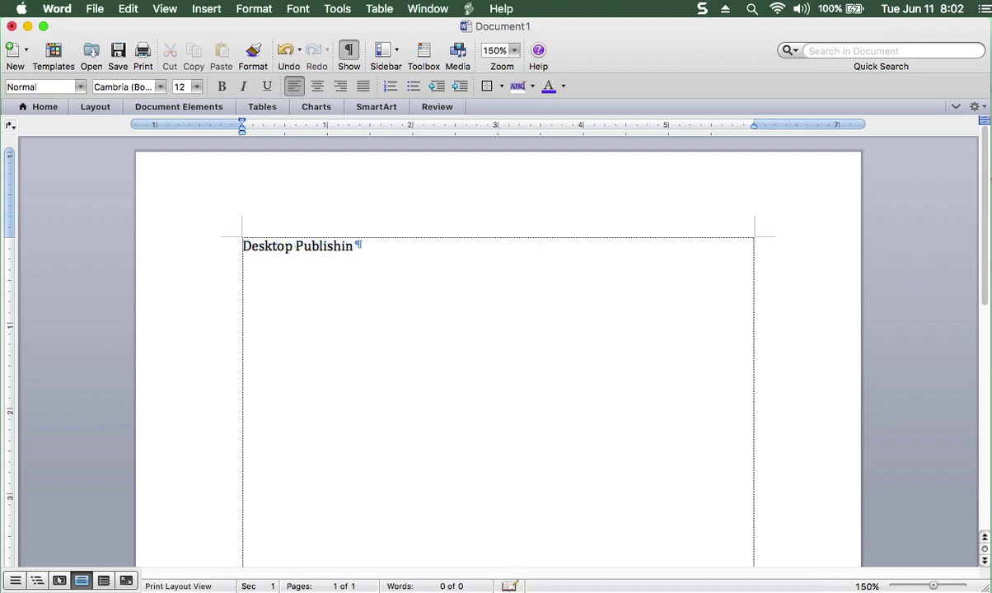
text(g in Microsoft Word)
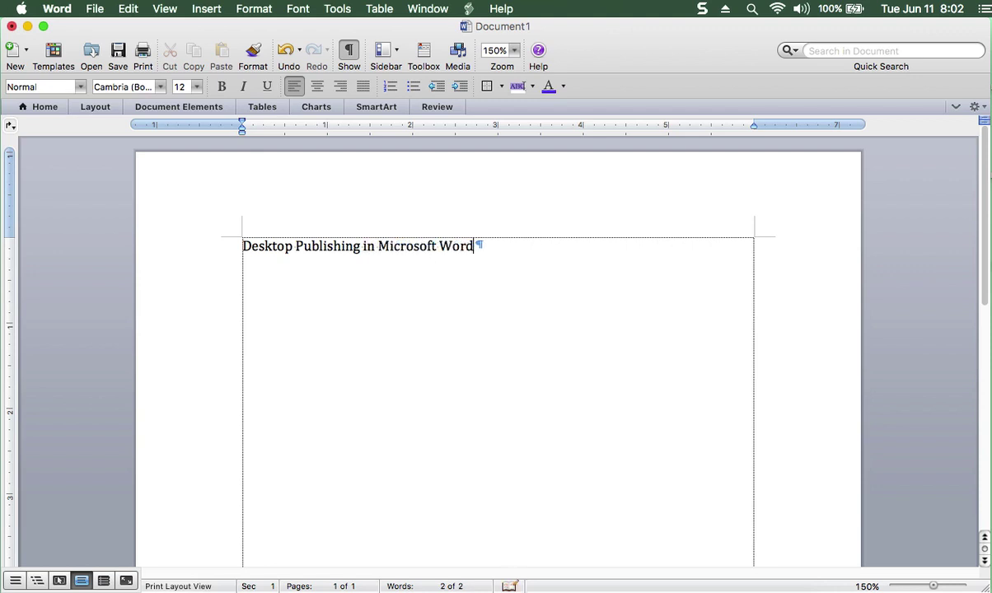
key(Return)
key(Return)
text(Windows)
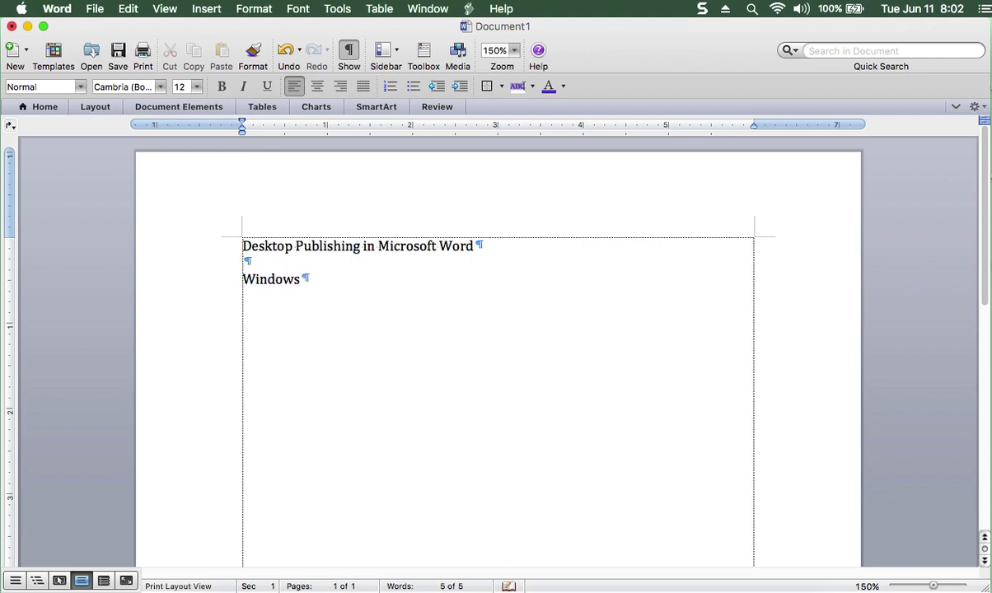
text(: 2016)
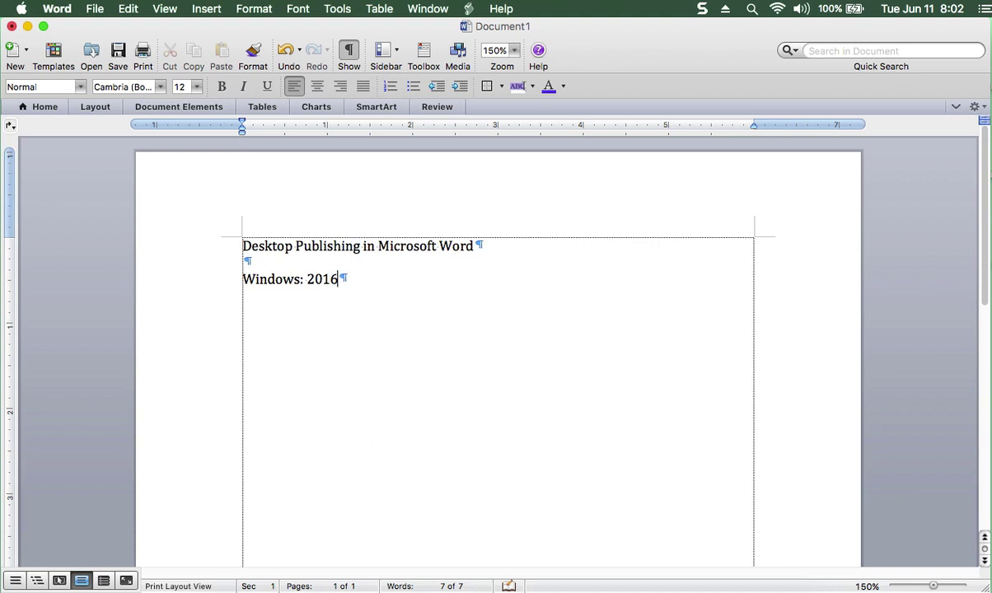
text(/2013)
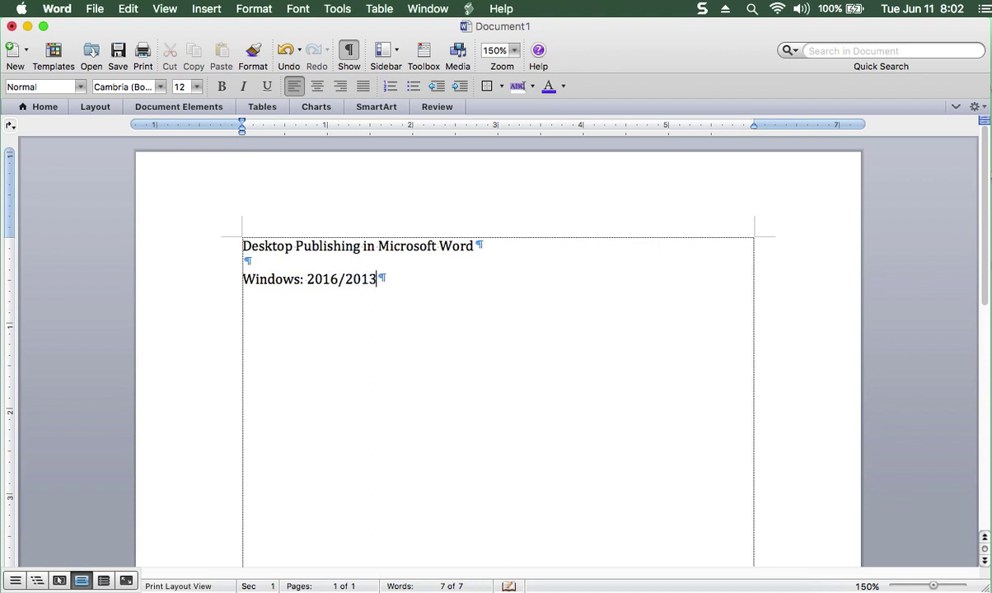
key(Return)
text(Mac: 201)
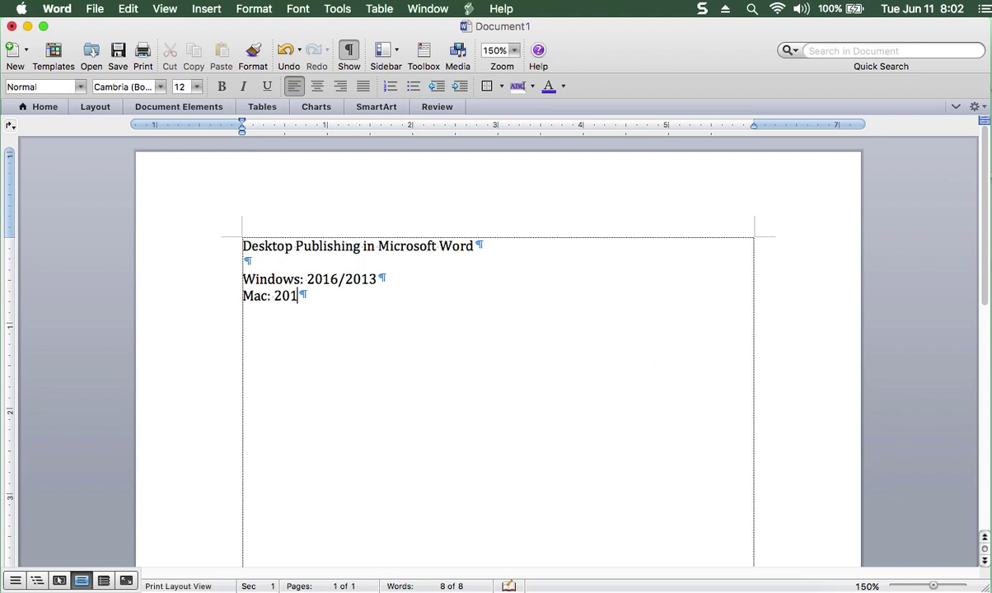
text(6/2011)
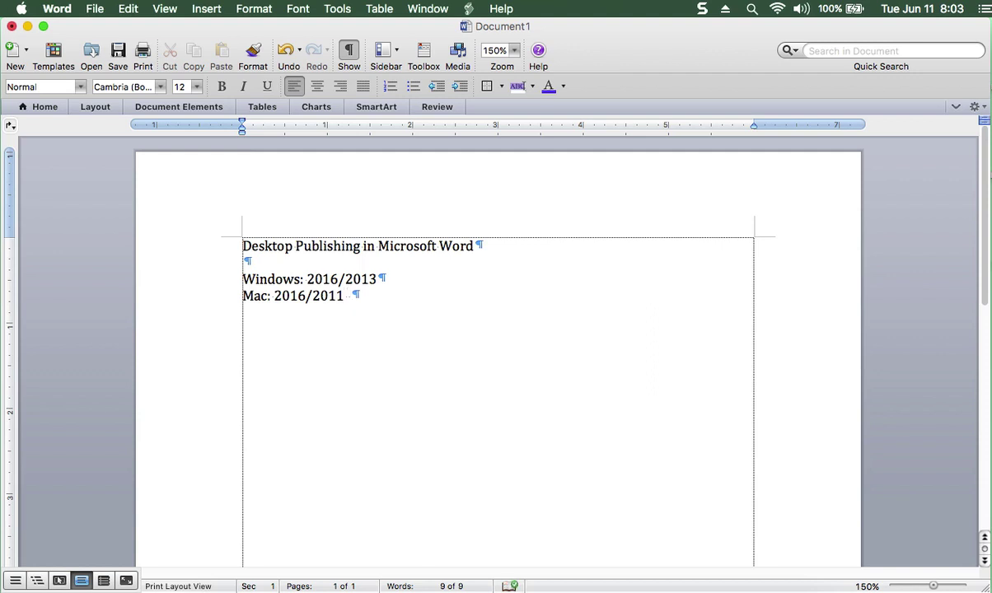
text(  (2008))
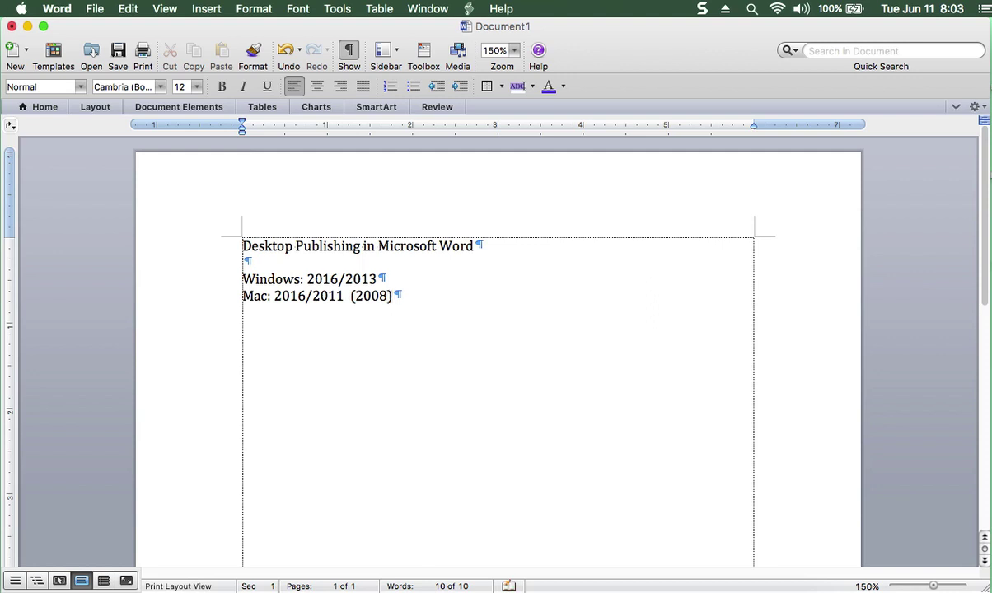
Make '(2008)' on the Mac line italic at 10 pt.
double_click(371, 295)
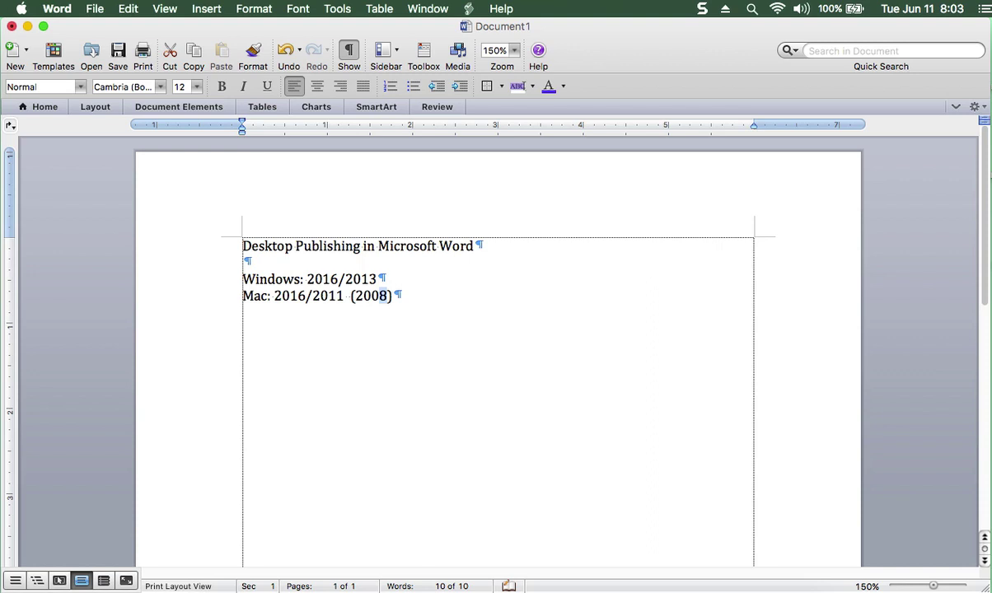
key(shift+Left)
key(super+i)
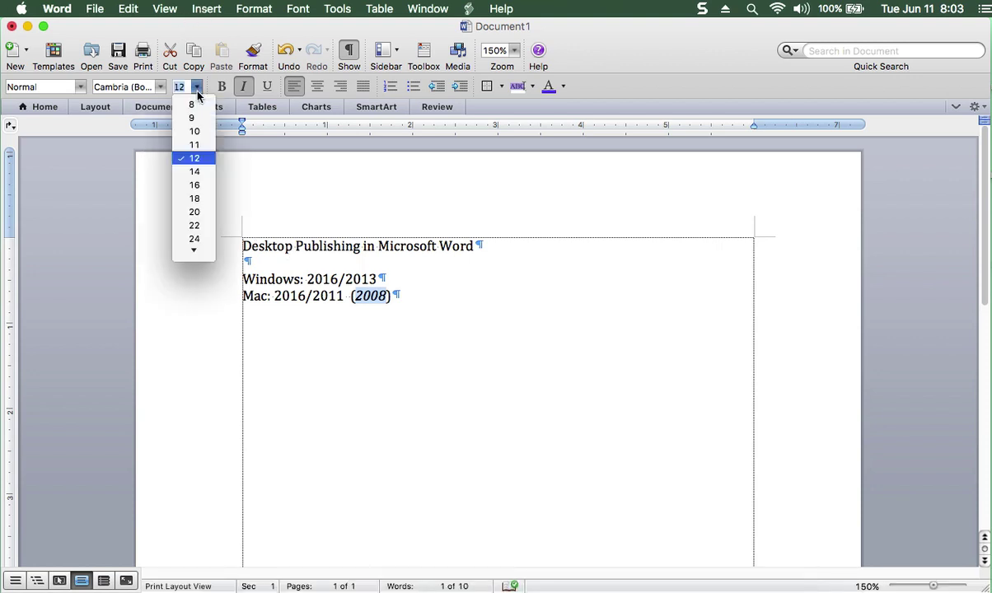
click(194, 131)
click(414, 305)
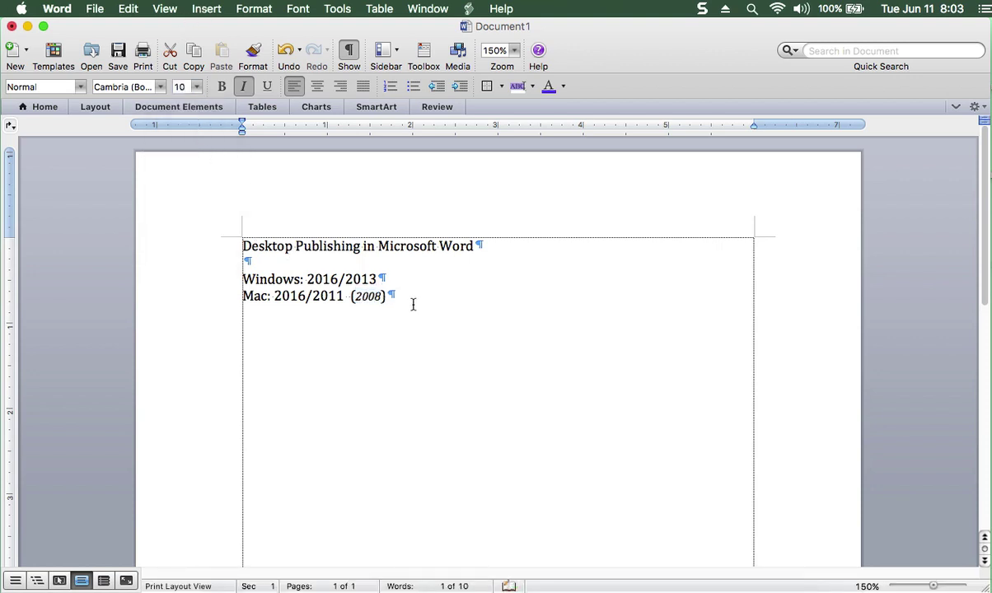
drag(388, 296, 350, 296)
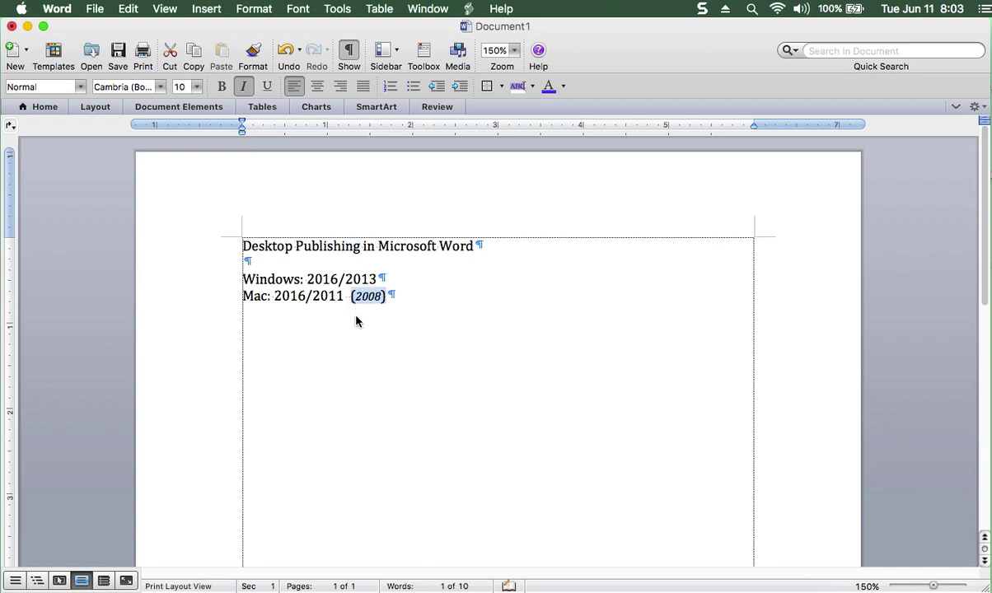
click(387, 296)
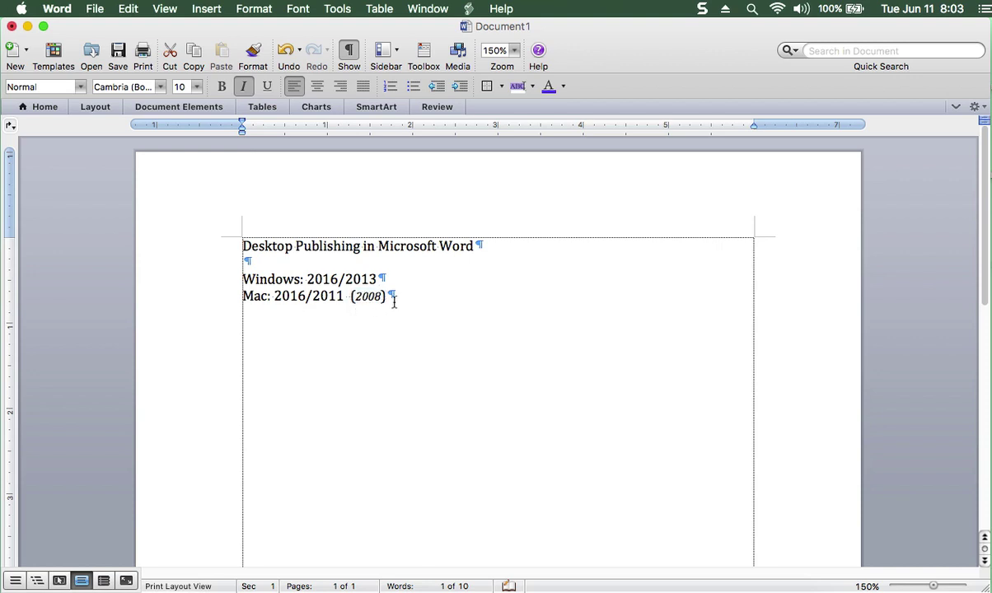
Make the title bold, centered and 18 pt, adding a blank line below it.
click(226, 248)
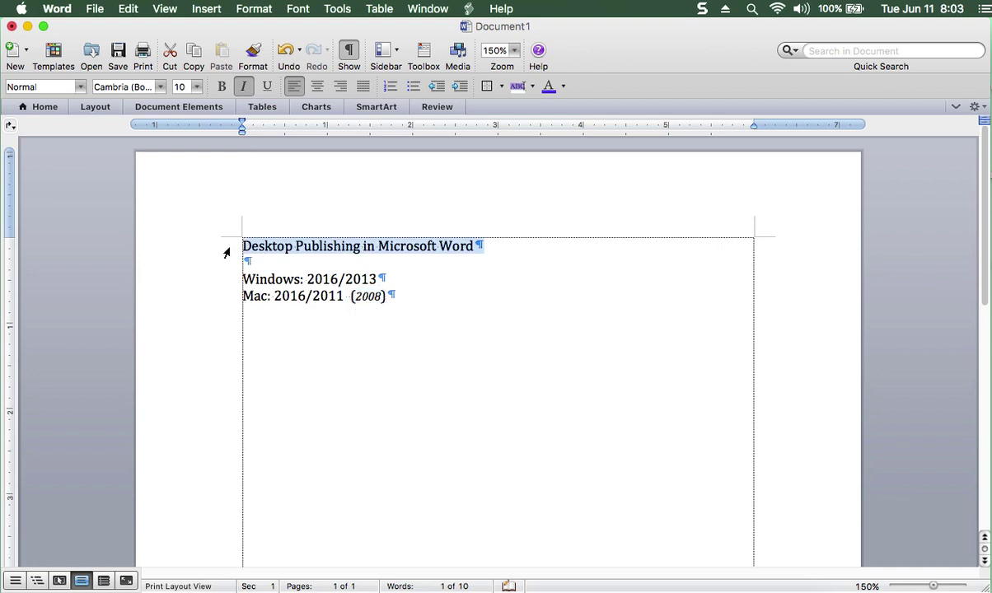
click(221, 87)
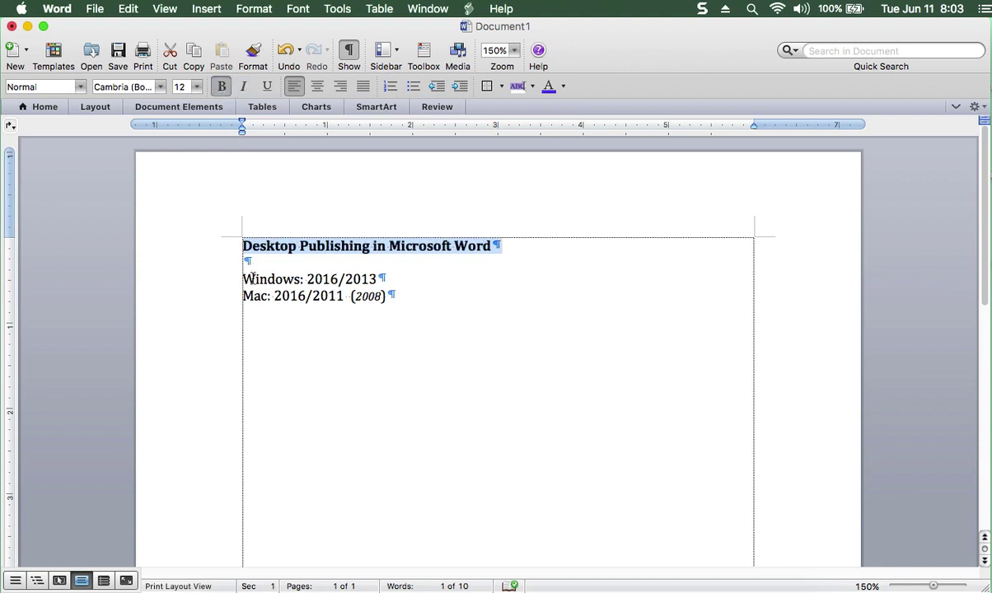
click(318, 86)
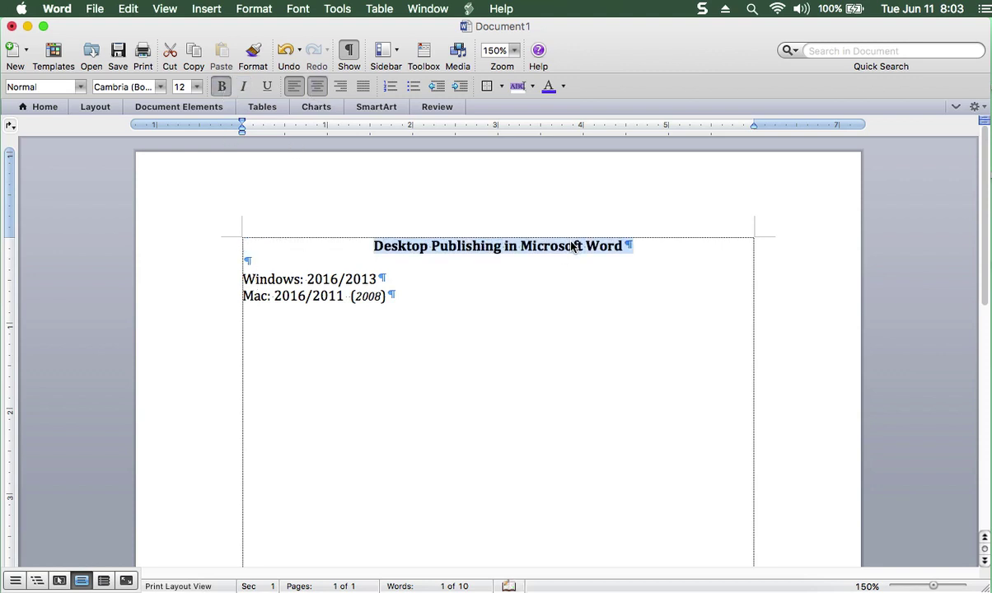
click(186, 86)
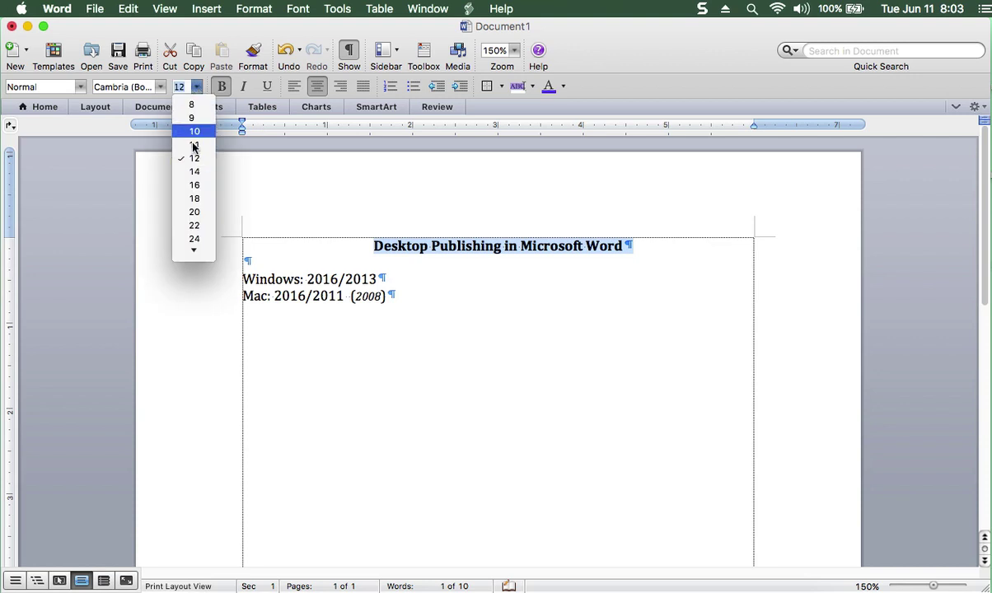
click(195, 198)
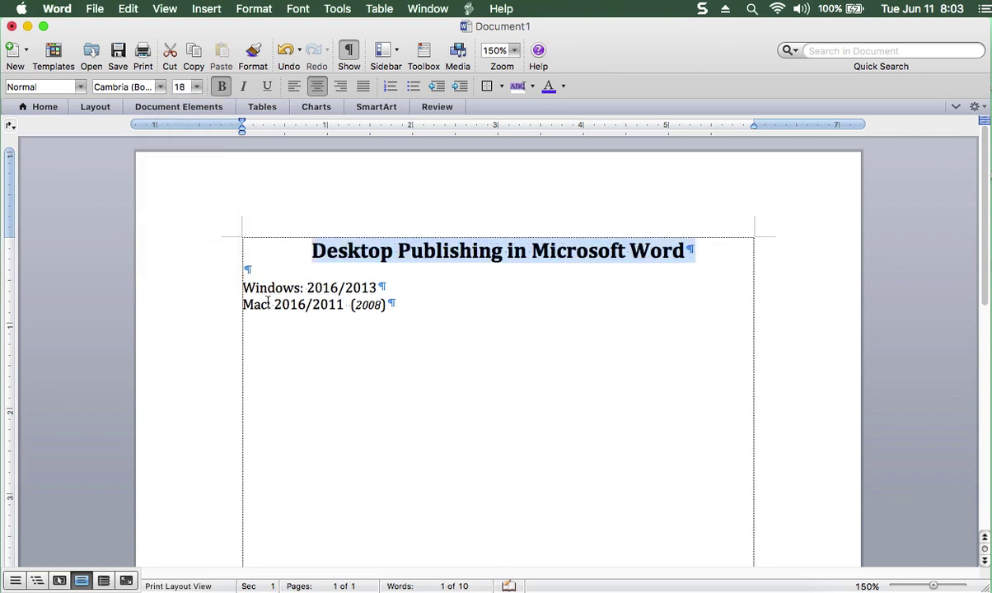
click(256, 270)
key(Return)
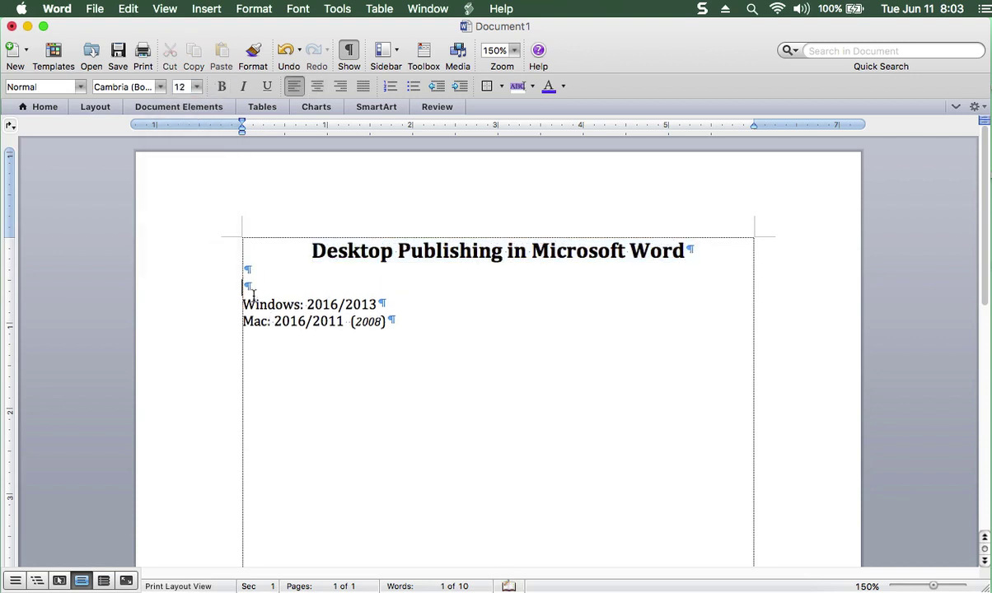
Set the Windows and Mac lines to 16 pt and start a new line after Mac.
drag(237, 297, 395, 323)
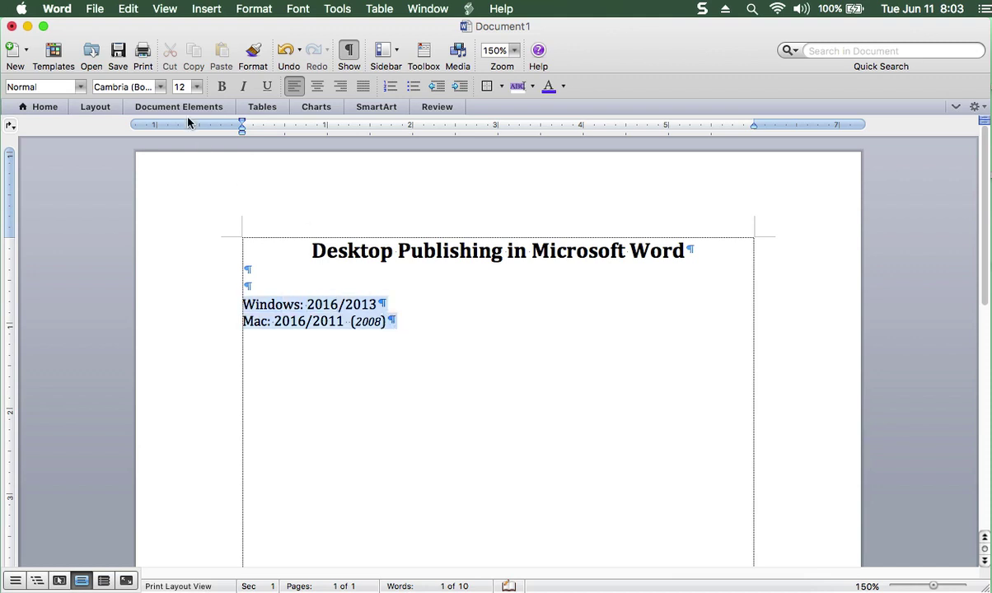
click(196, 86)
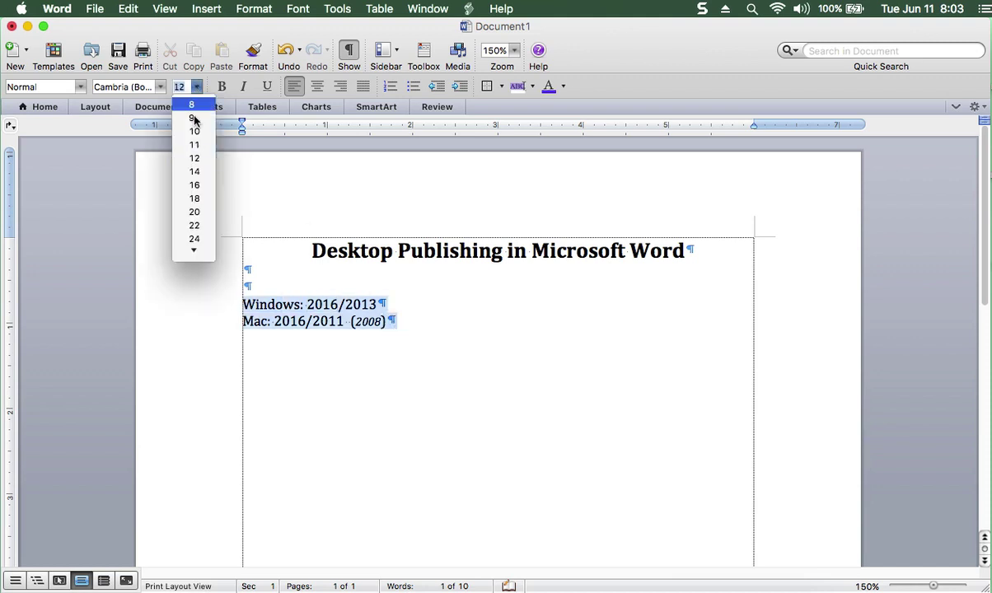
click(202, 186)
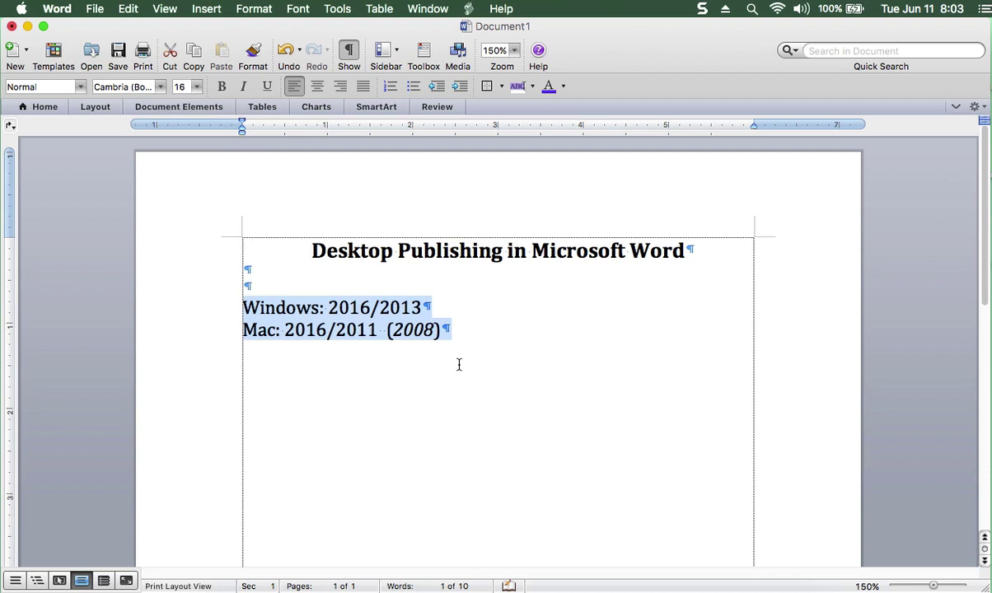
click(447, 328)
key(Return)
key(Return)
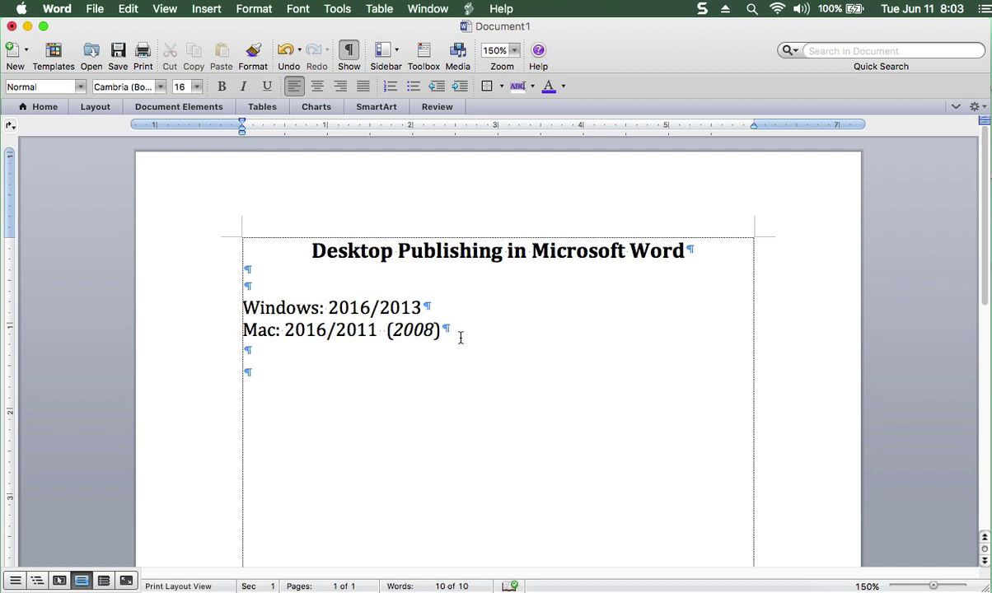
List 'Adobe: InDesign', 'QuarkXPress' and 'Microsoft Publisher' on separate lines, followed by blank lines.
text(Adobe)
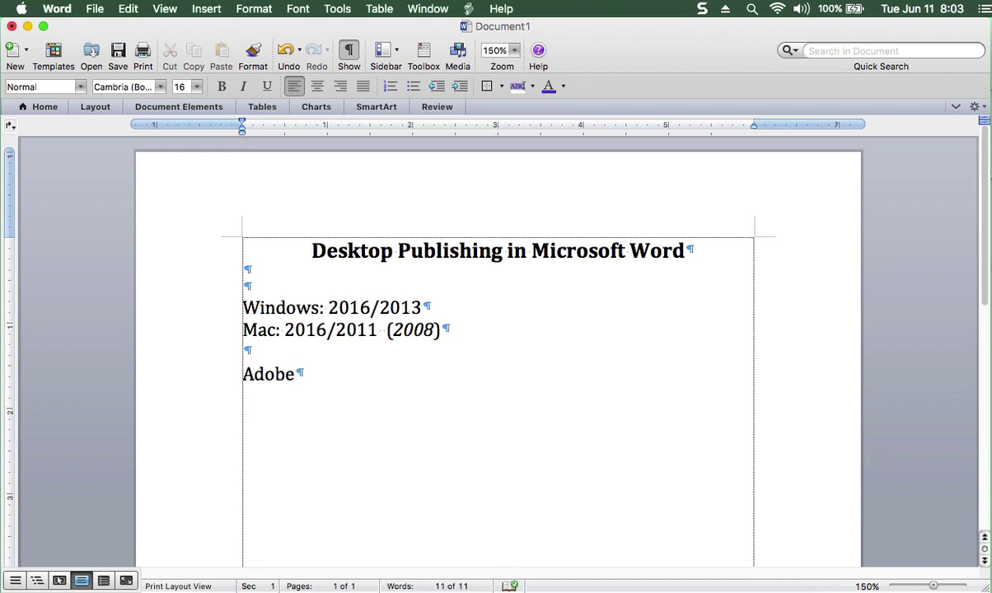
text(: InDesign)
key(Return)
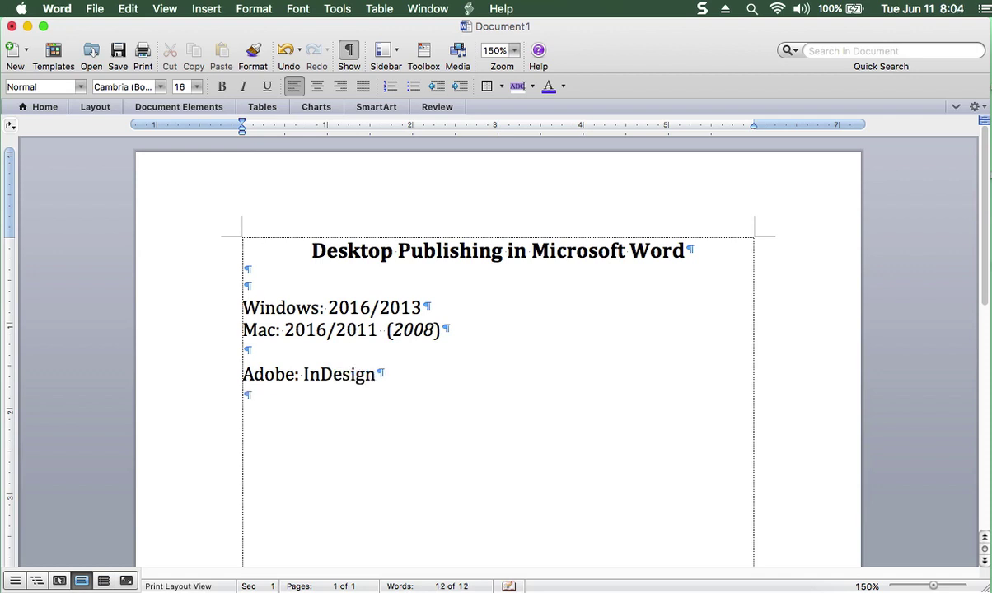
text(Quar)
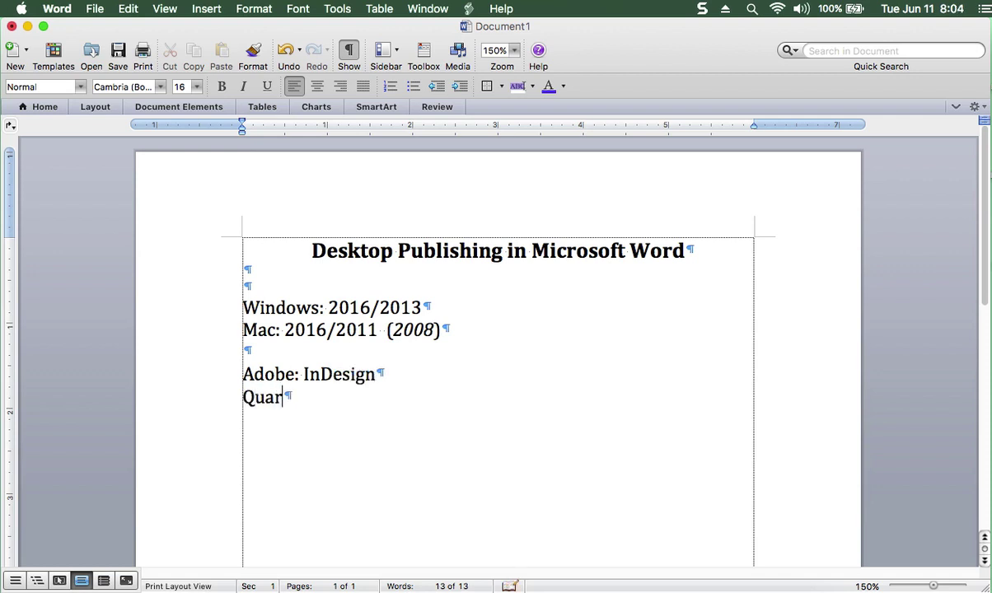
text(kXPress)
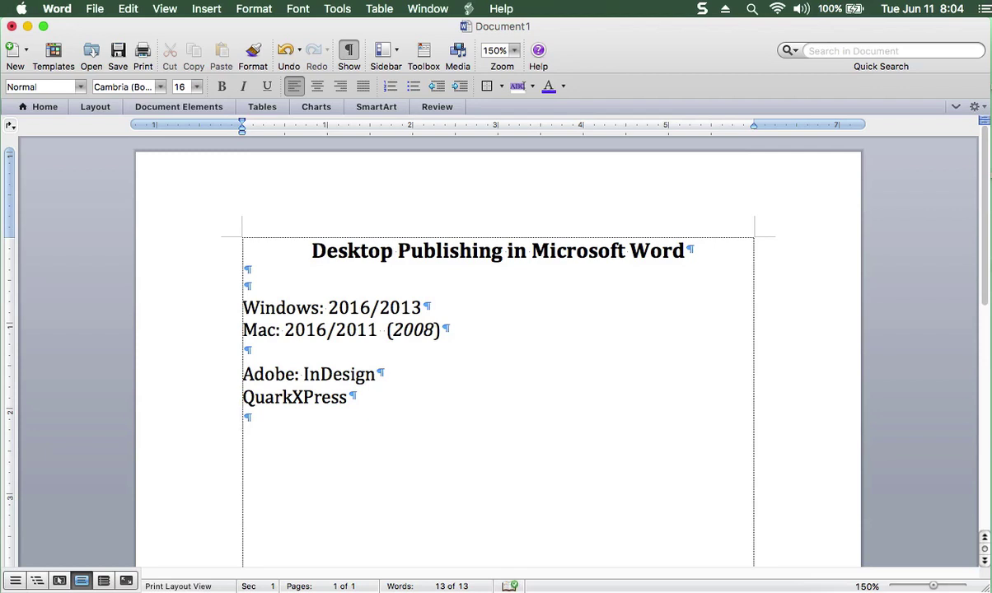
text(MIcrosoft Pu)
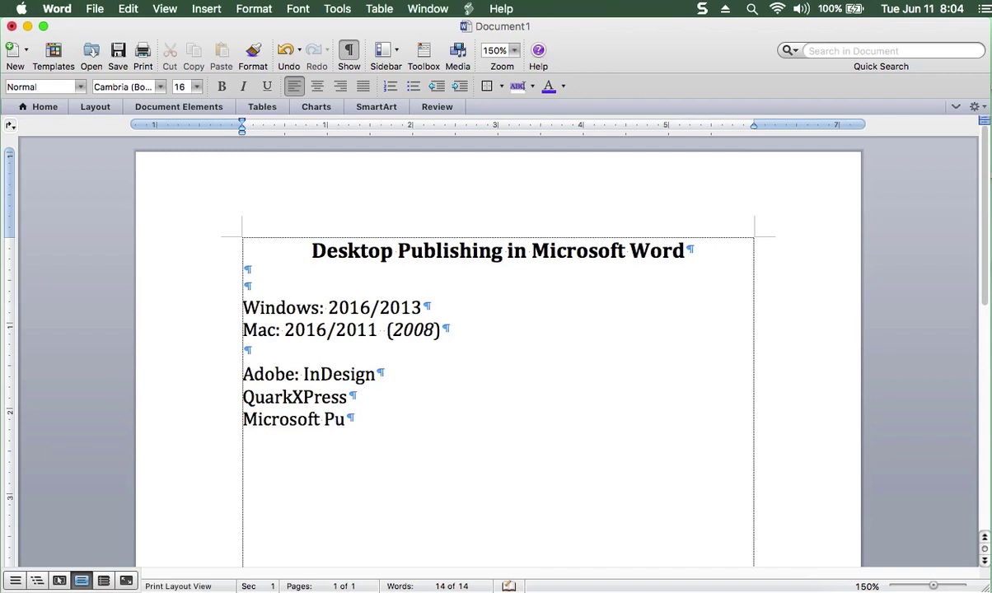
text(blisher)
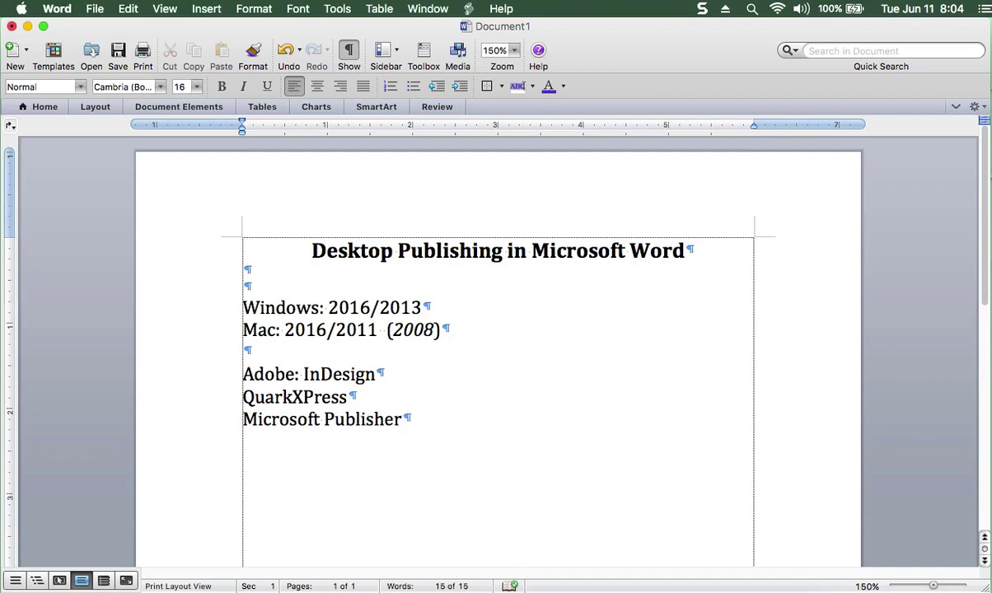
key(Return)
key(Return)
click(326, 353)
key(Return)
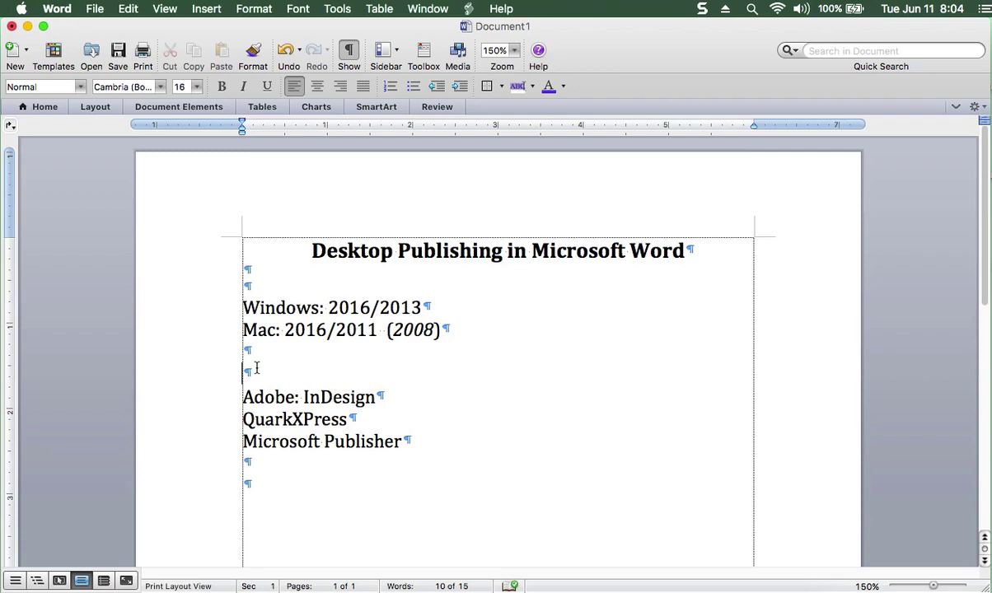
Set the year 2008 on the Mac line to 14 pt.
double_click(434, 331)
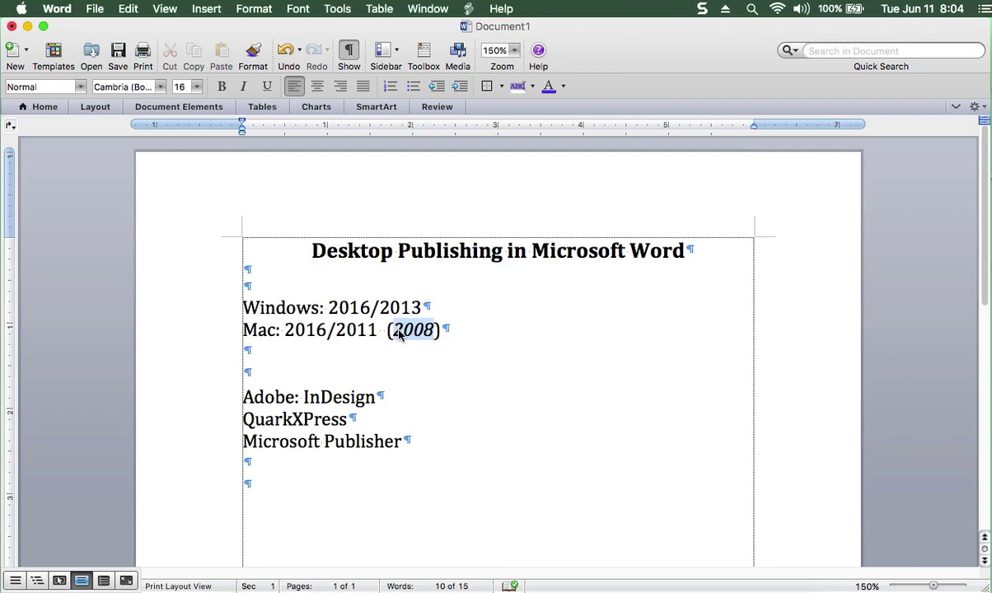
click(197, 87)
click(196, 171)
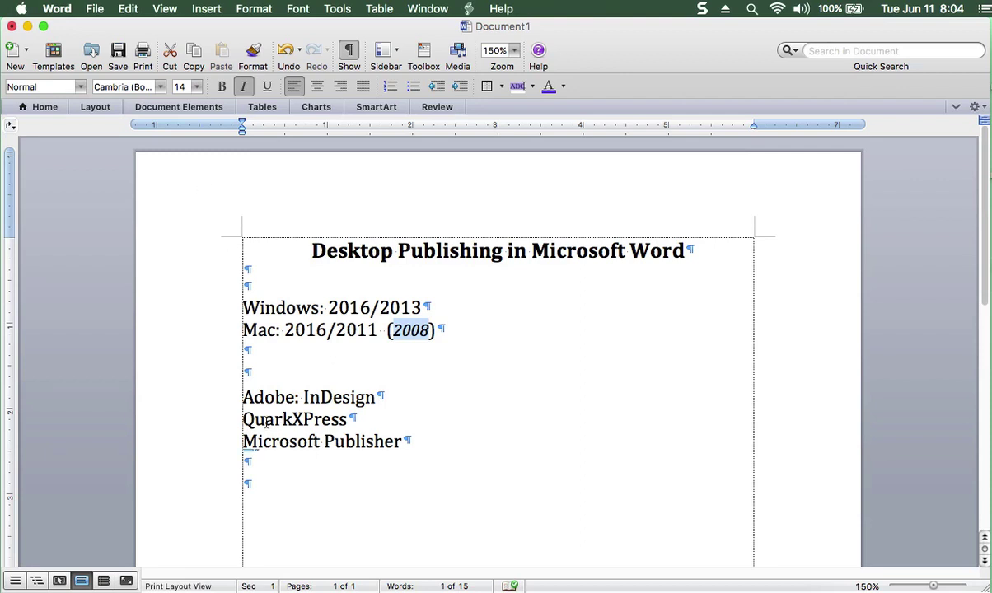
Make 'Windows' bold with blue font color and 'Mac' bold.
click(257, 309)
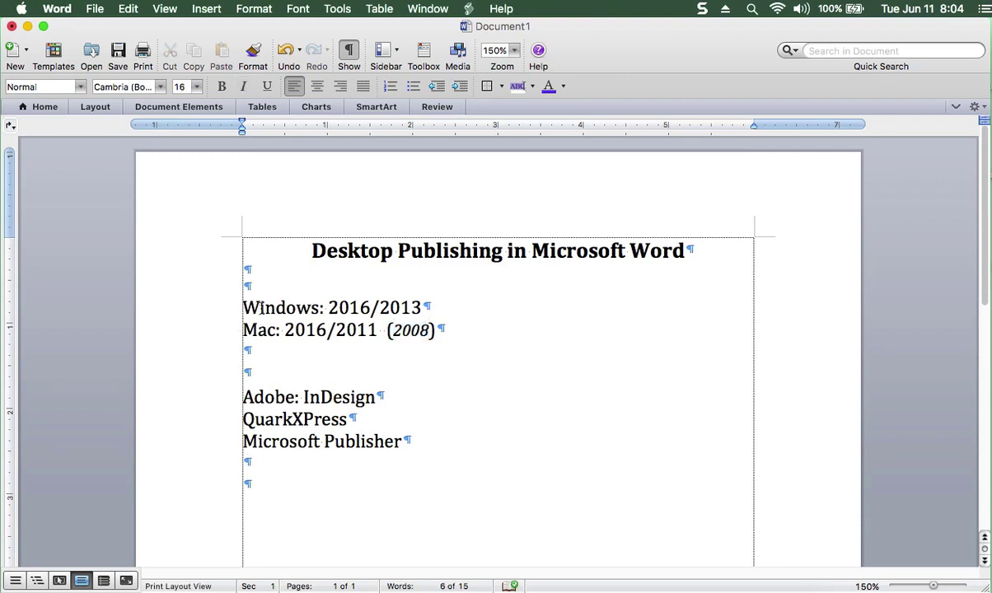
key(super+b)
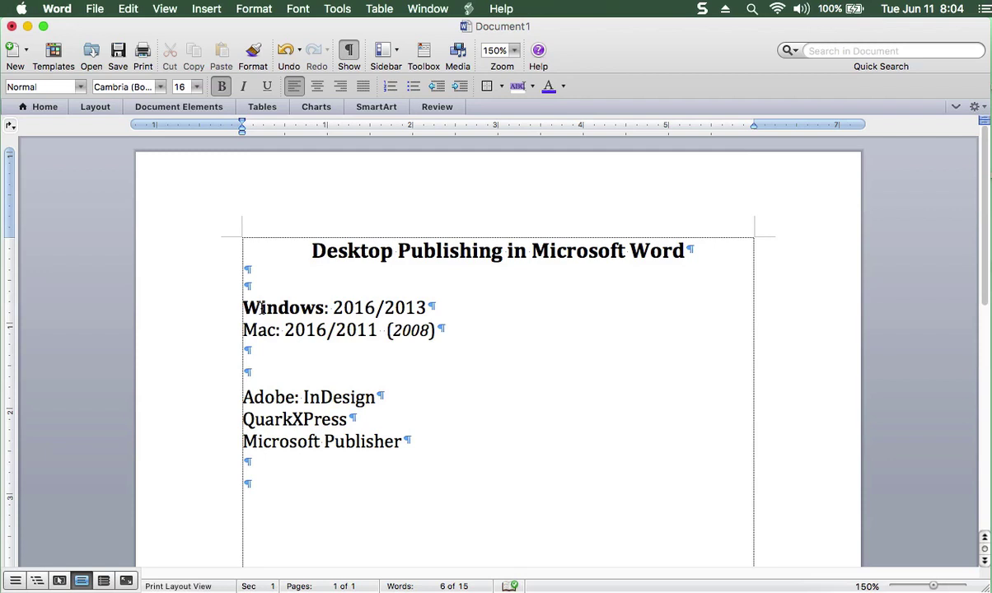
click(549, 86)
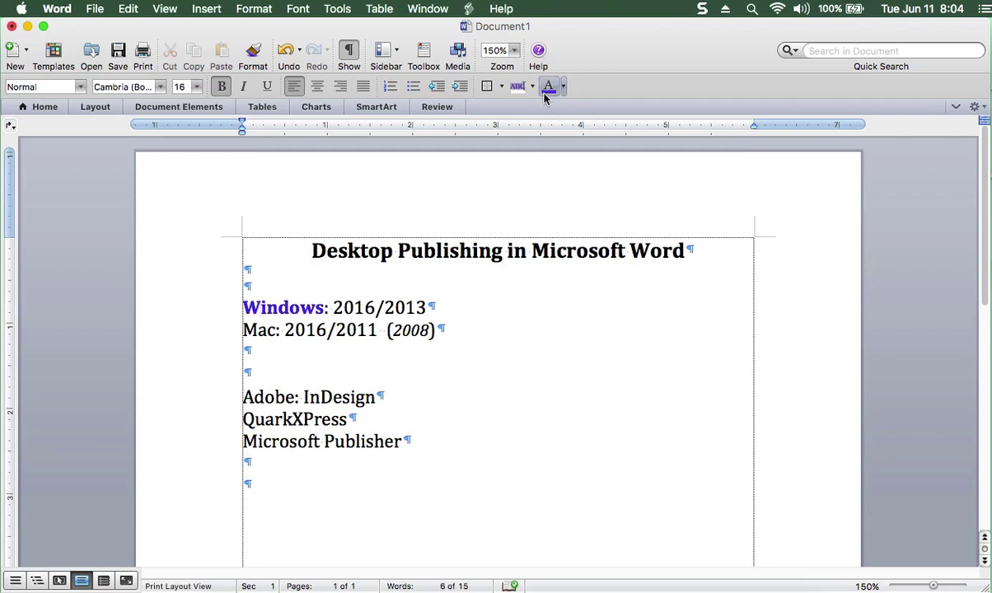
click(263, 330)
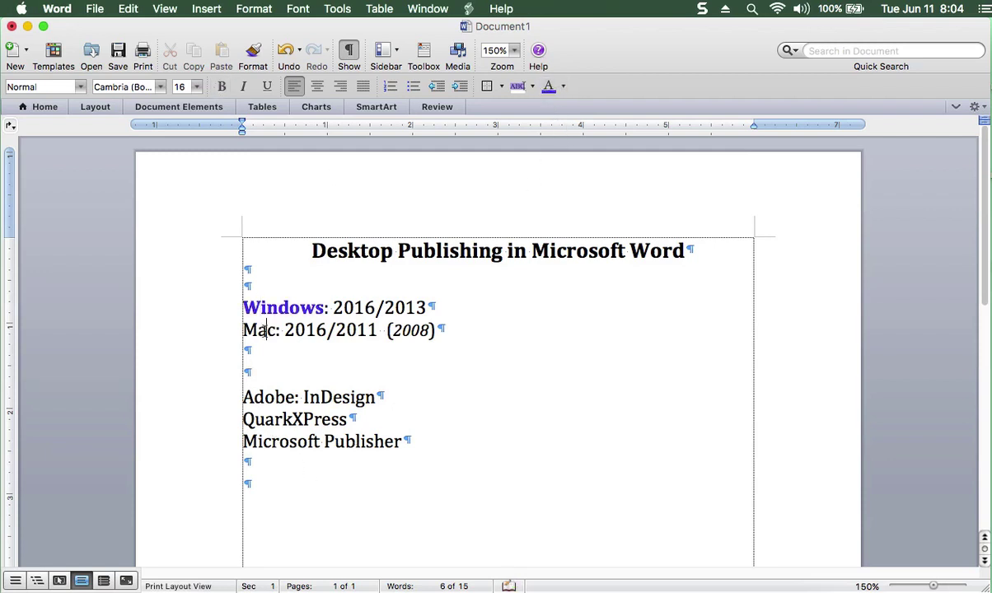
key(super+b)
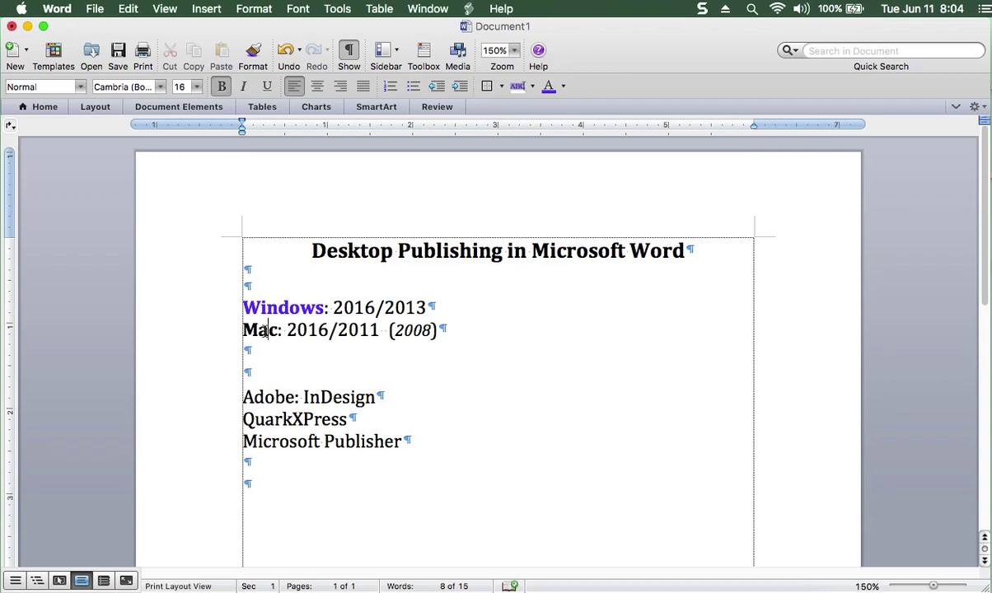
click(273, 486)
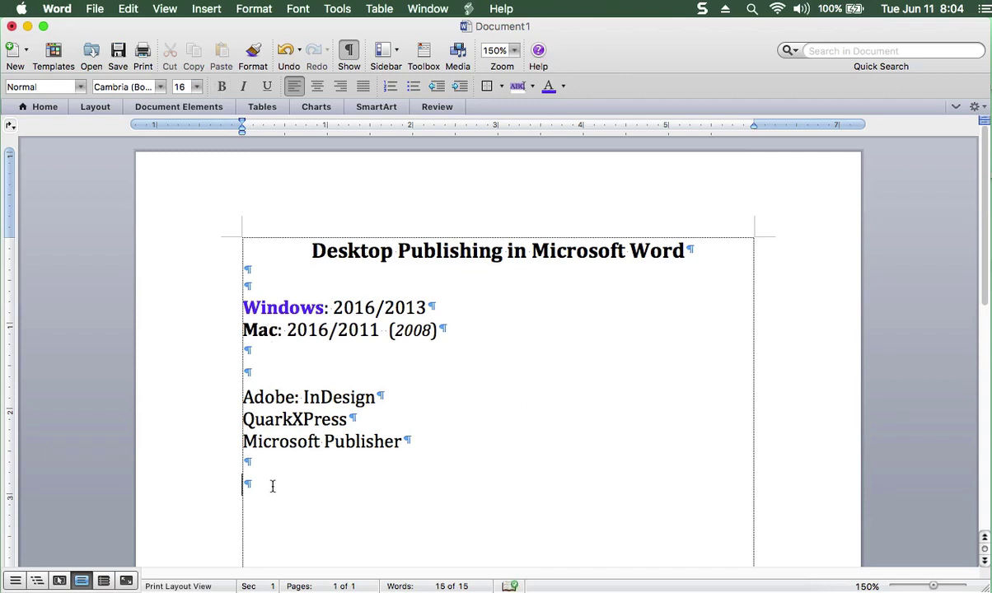
click(255, 463)
Type 'Corel Draw - Photos/Clipart = convert the extensions', correcting the typos.
text(Cor)
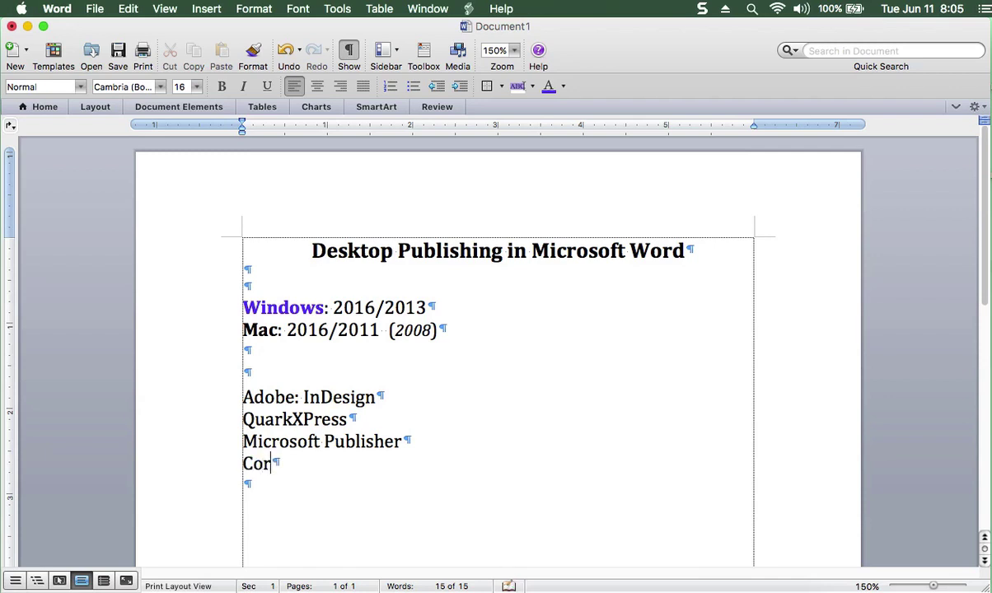
text(el Draw)
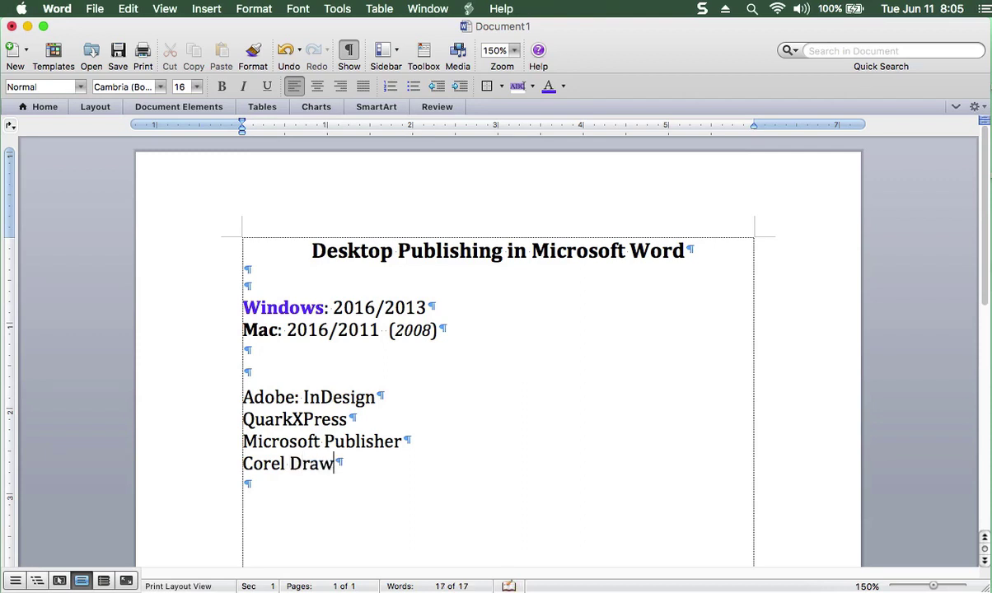
text( - oh)
key(BackSpace)
key(BackSpace)
text(Photos/Clipart)
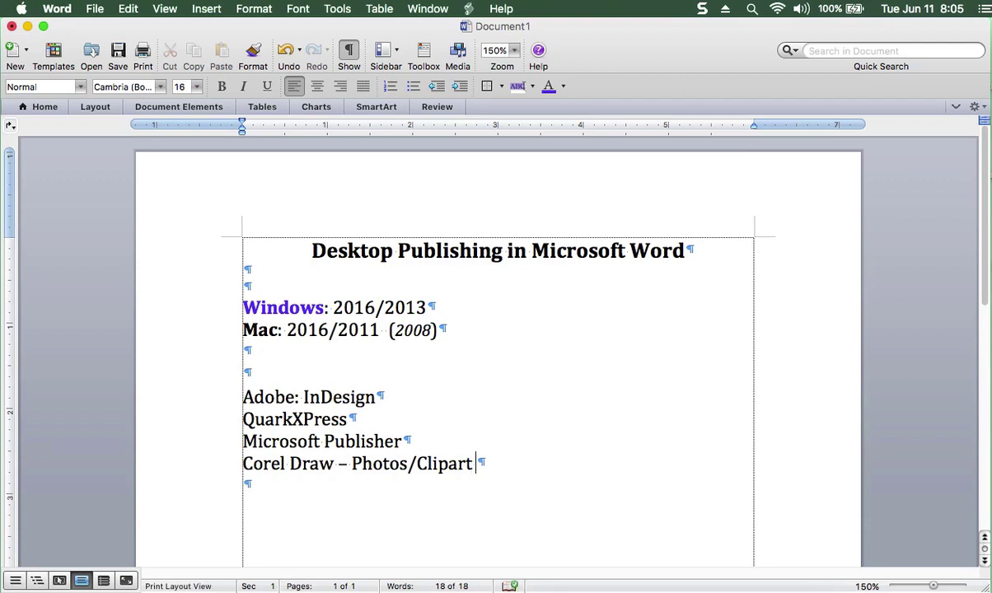
text(= convert)
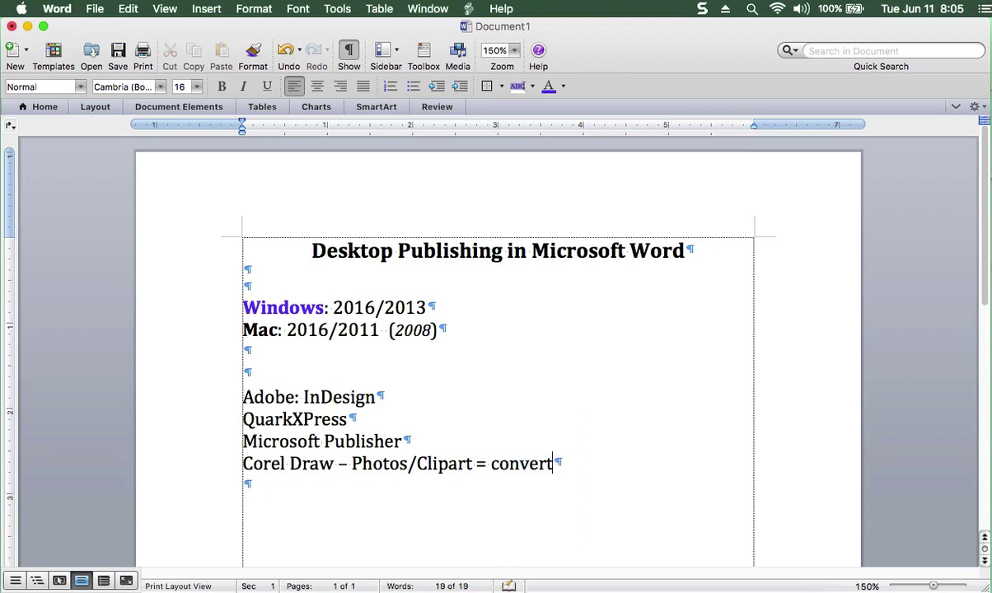
text( the exte)
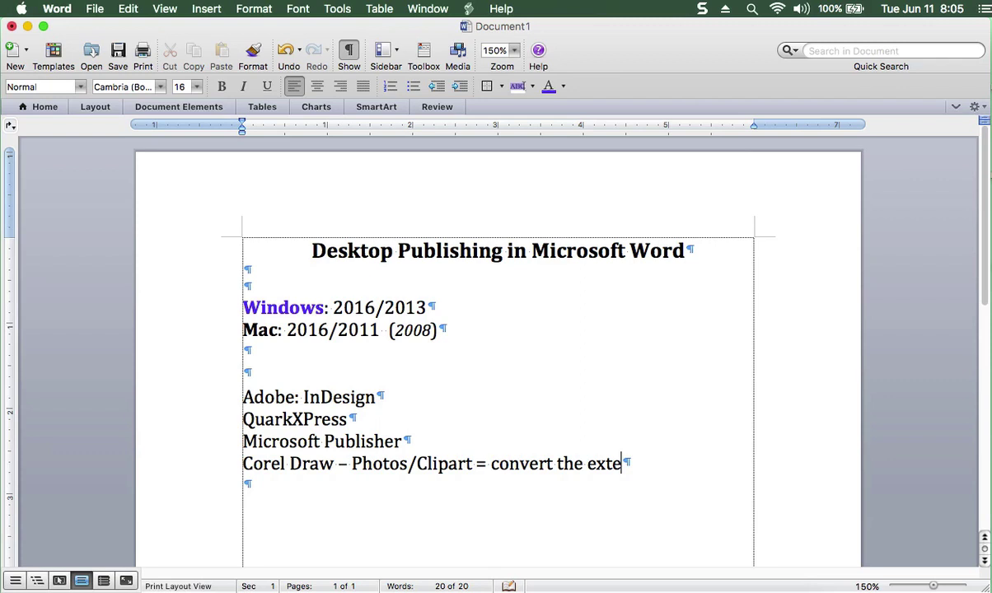
text(ns)
key(BackSpace)
text(nstions)
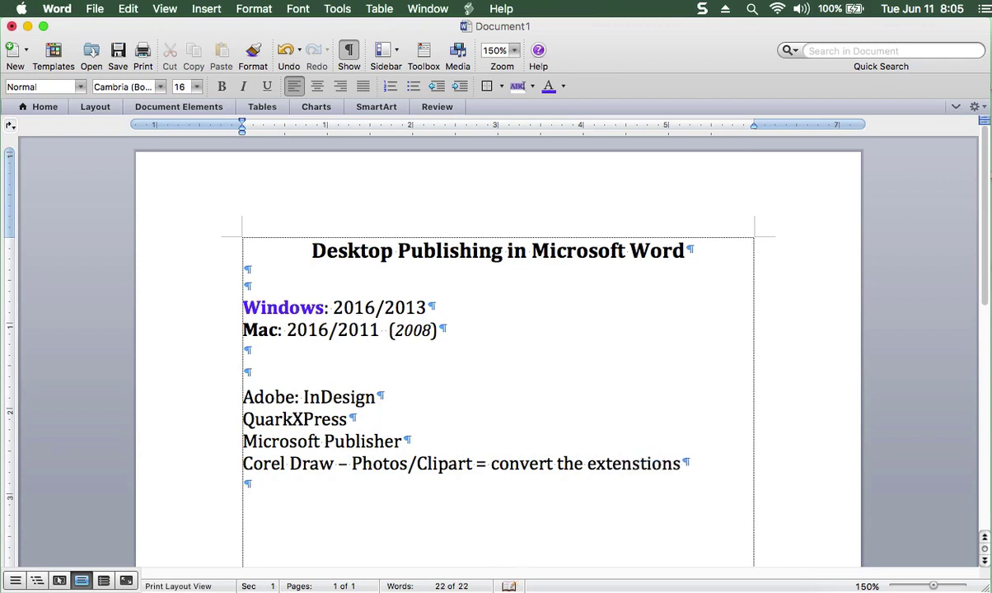
key(BackSpace)
key(BackSpace)
key(BackSpace)
key(BackSpace)
key(BackSpace)
key(BackSpace)
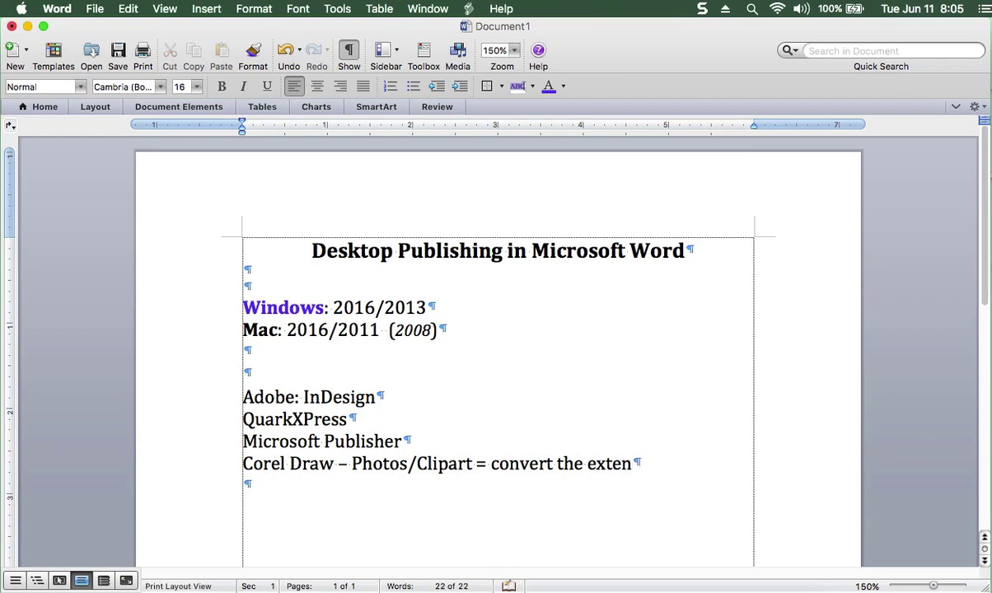
text(tions)
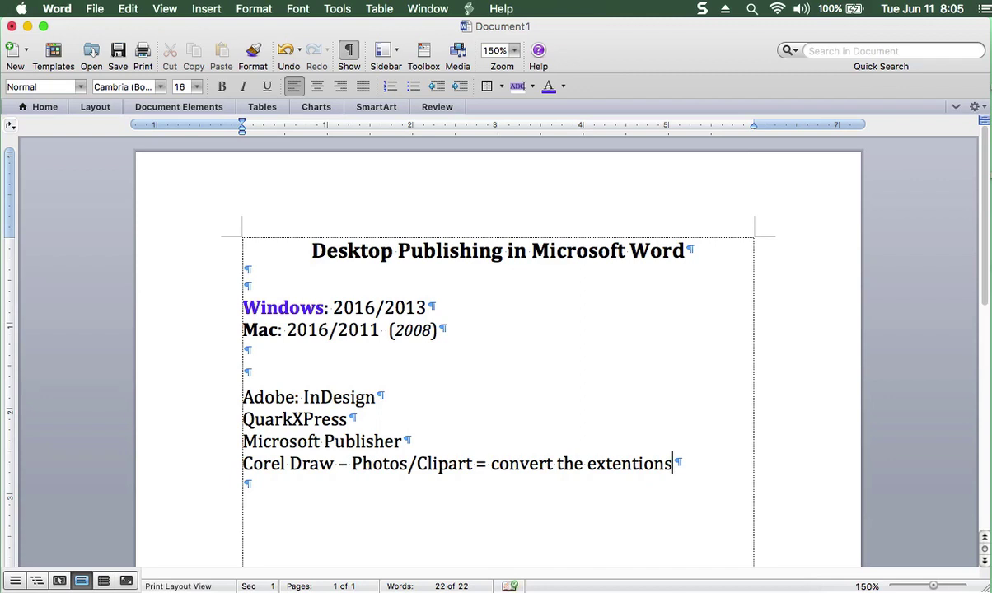
key(BackSpace)
key(BackSpace)
key(BackSpace)
key(BackSpace)
key(BackSpace)
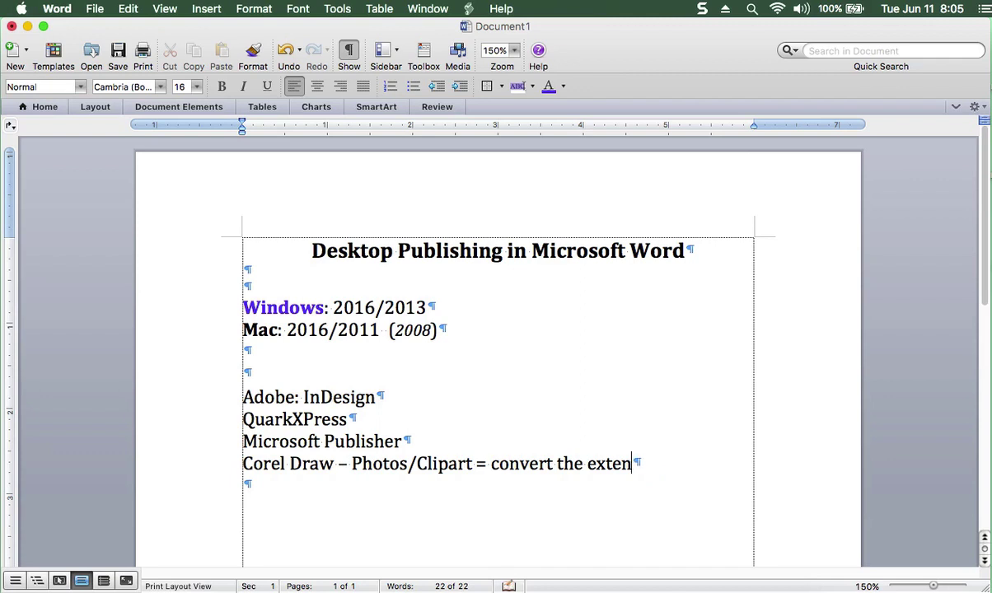
text(sions)
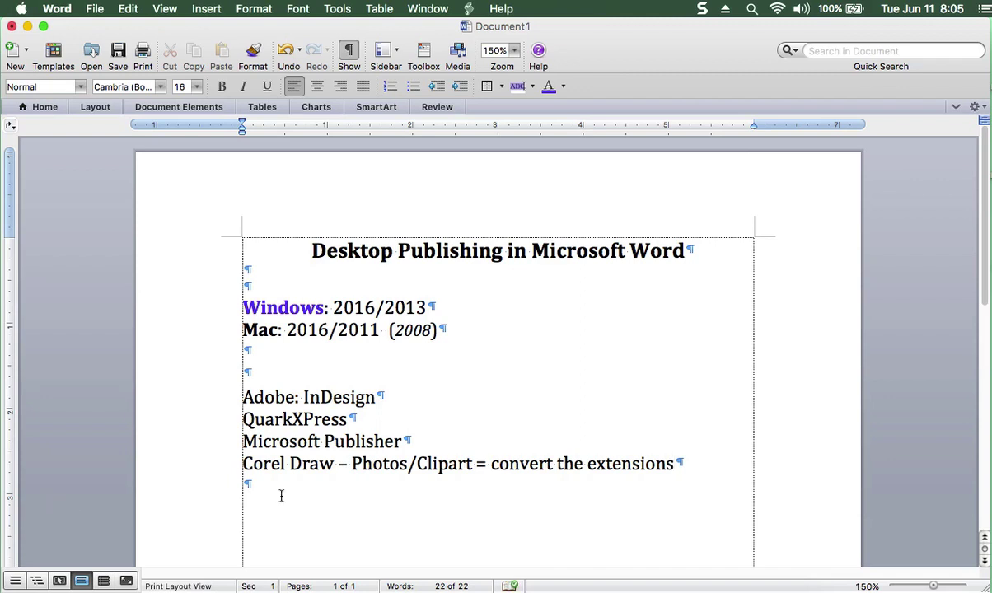
Remove the slash and move 'Clipart = convert the extensions' onto its own line.
click(417, 464)
key(BackSpace)
key(Return)
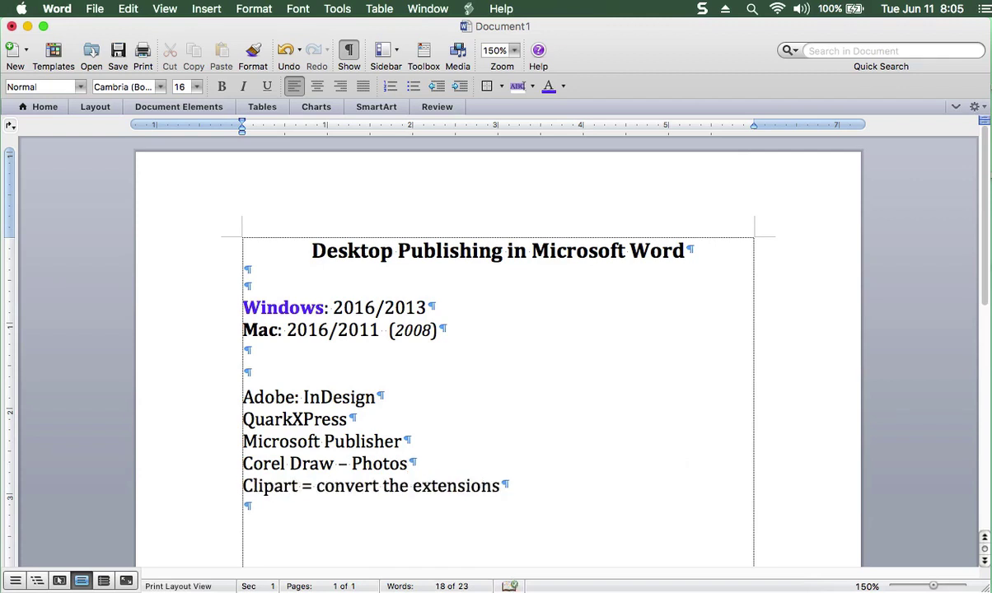
key(Tab)
key(Tab)
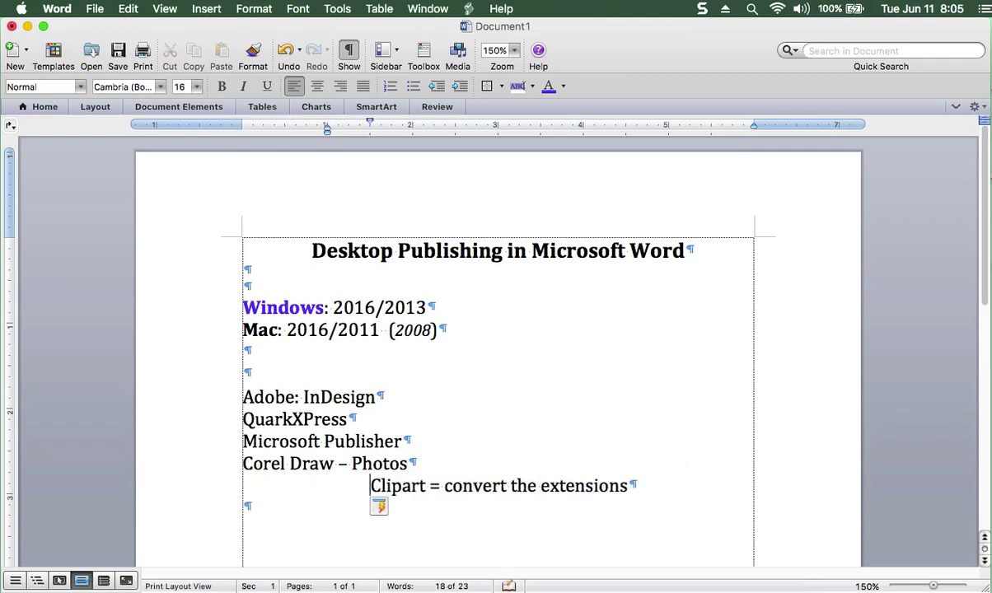
key(BackSpace)
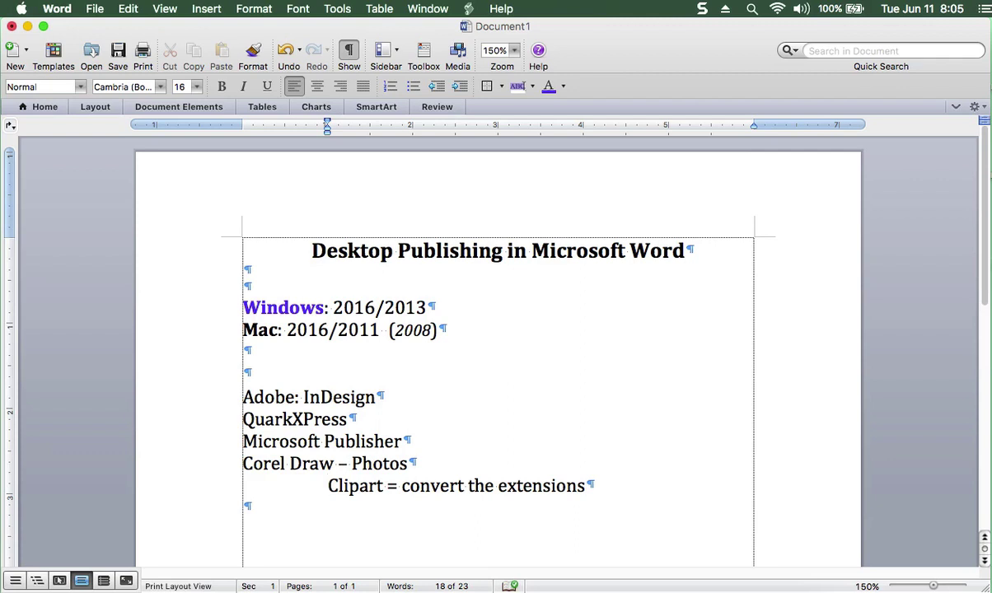
click(459, 92)
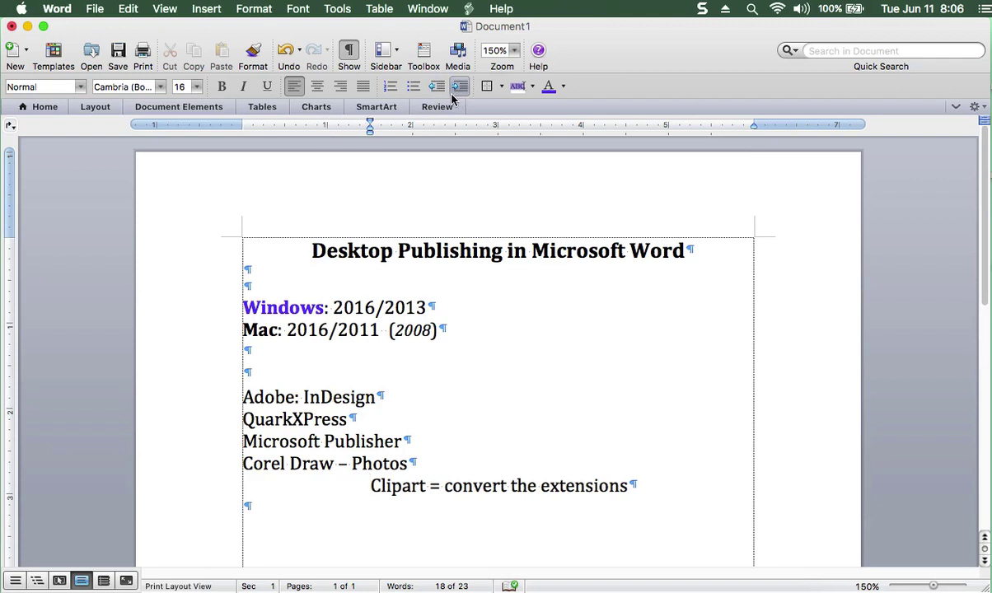
click(435, 87)
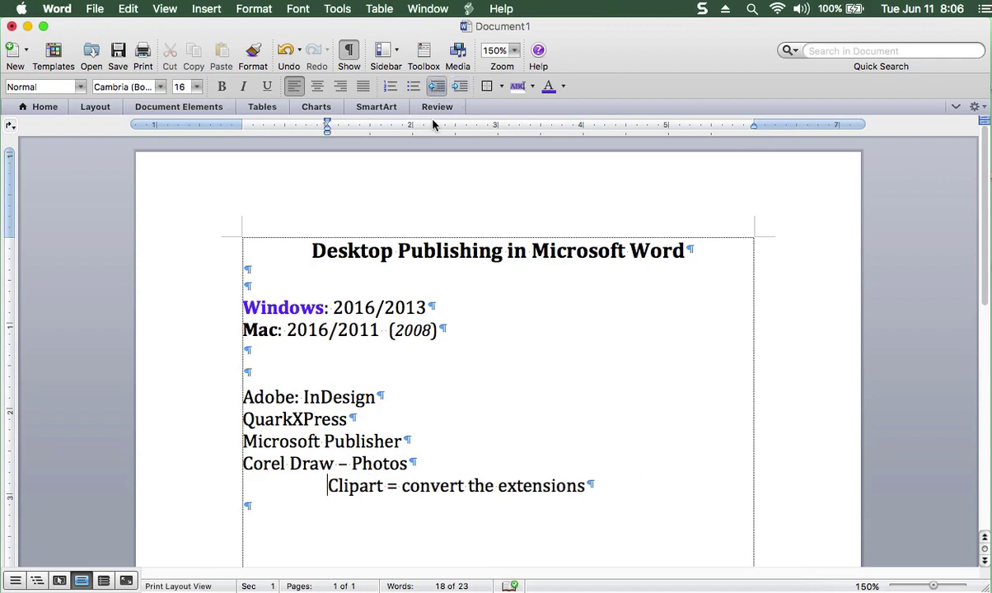
Insert tabs before Photos and Clipart to align them, then start a new line.
click(351, 464)
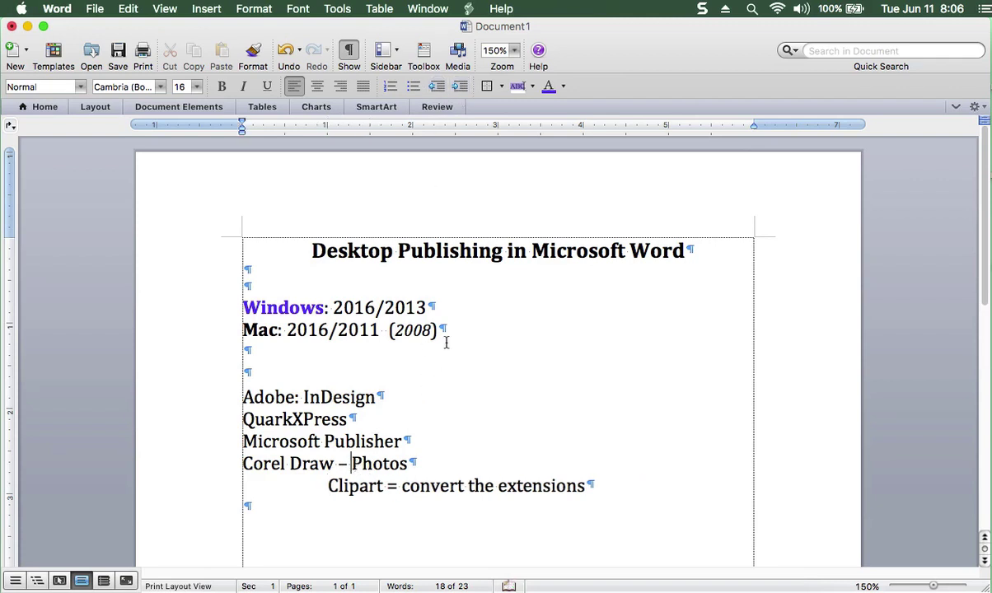
click(457, 91)
click(435, 89)
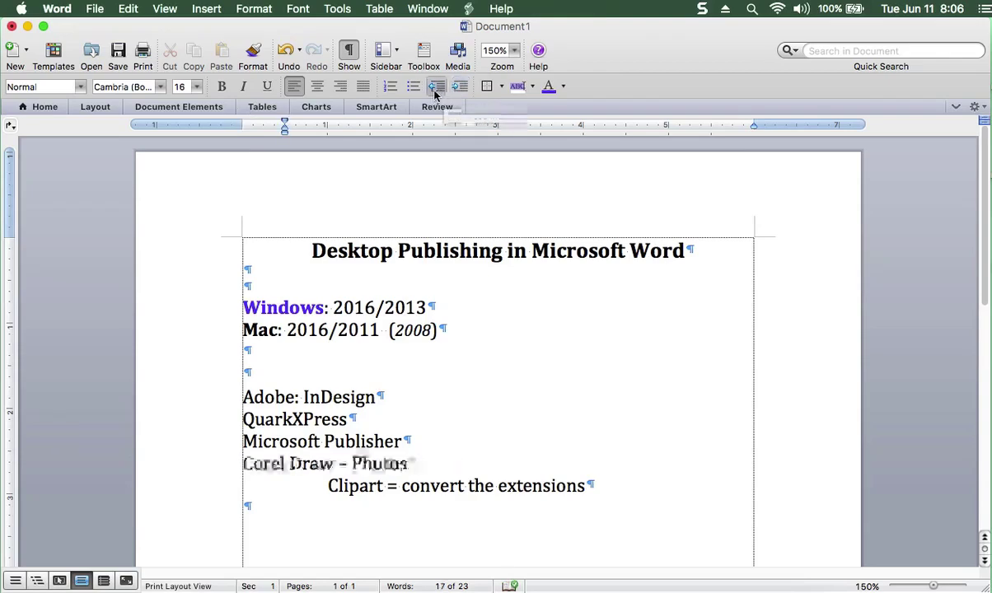
click(354, 464)
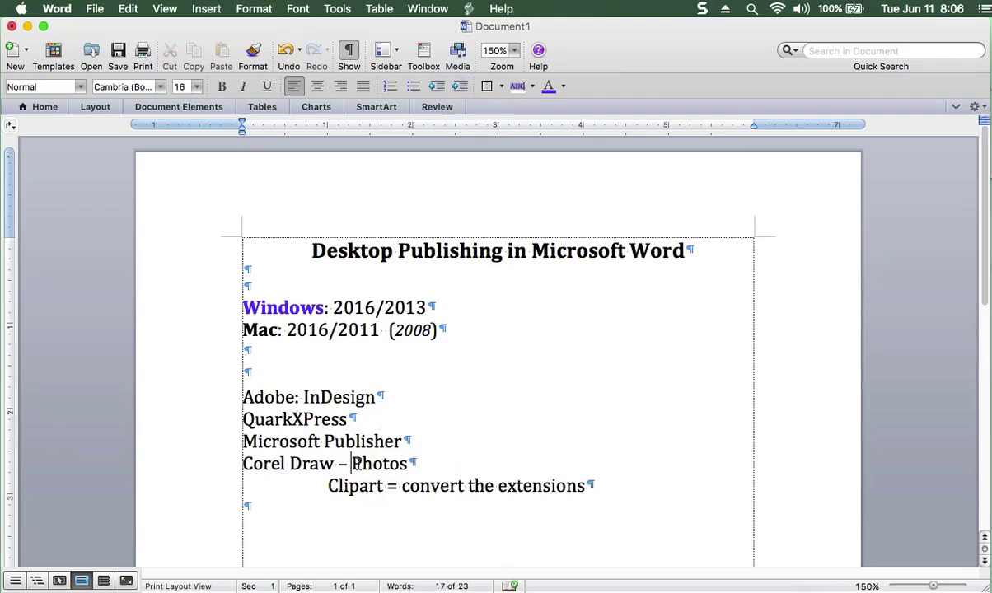
key(Tab)
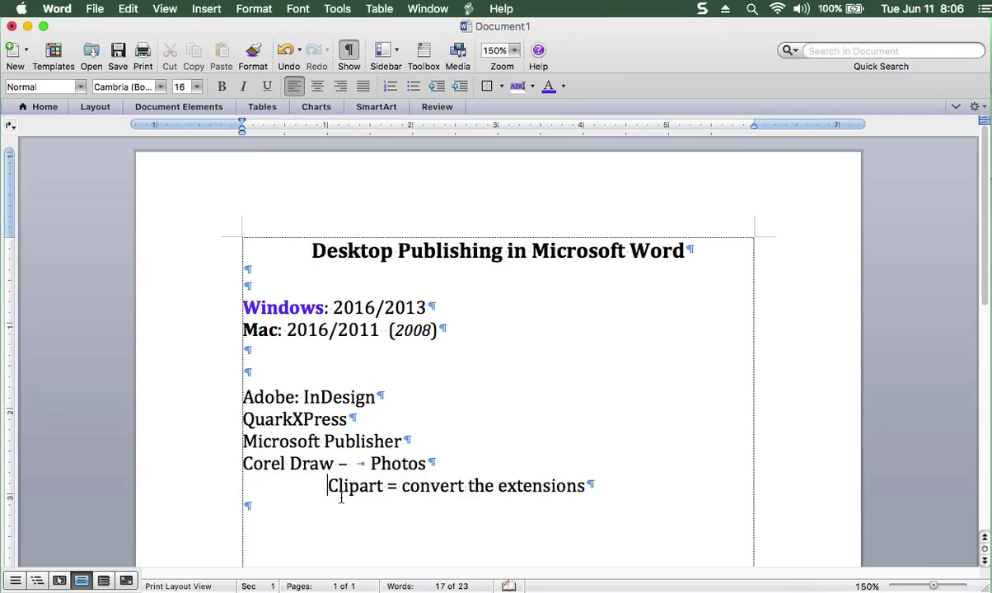
click(328, 486)
key(Tab)
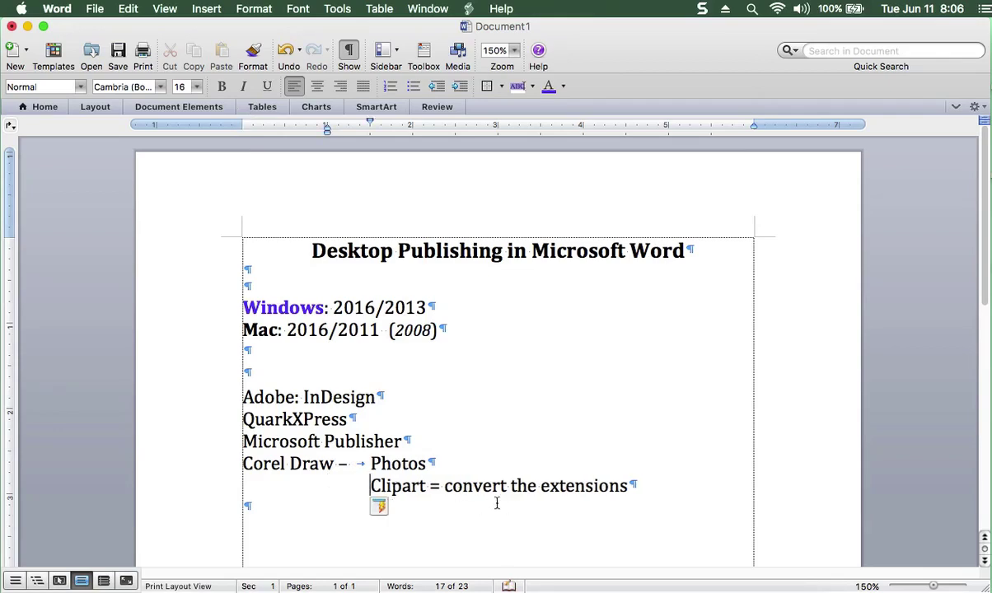
click(639, 488)
key(Return)
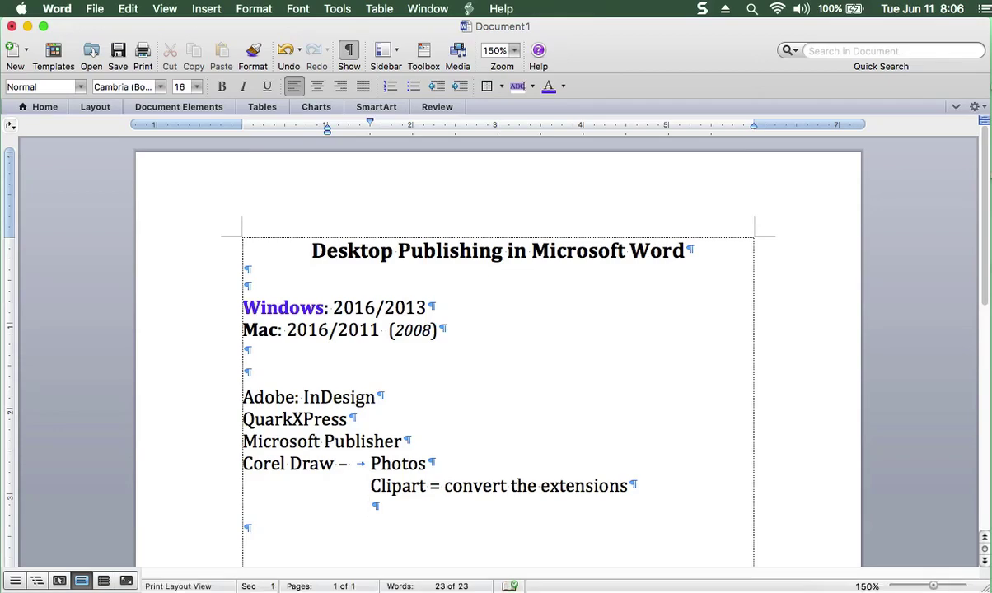
Type '*.PNG you might convert it to a JPG (JPEG)', fixing typos, and select '(JPEG)'.
text(*>PN)
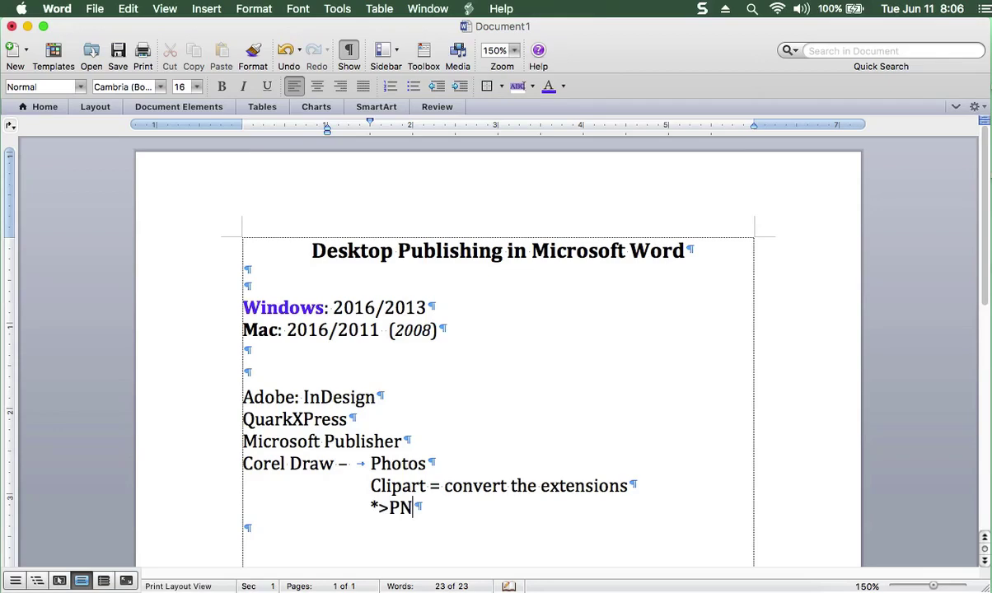
text(G)
key(BackSpace)
key(BackSpace)
key(BackSpace)
key(BackSpace)
text(.PNG)
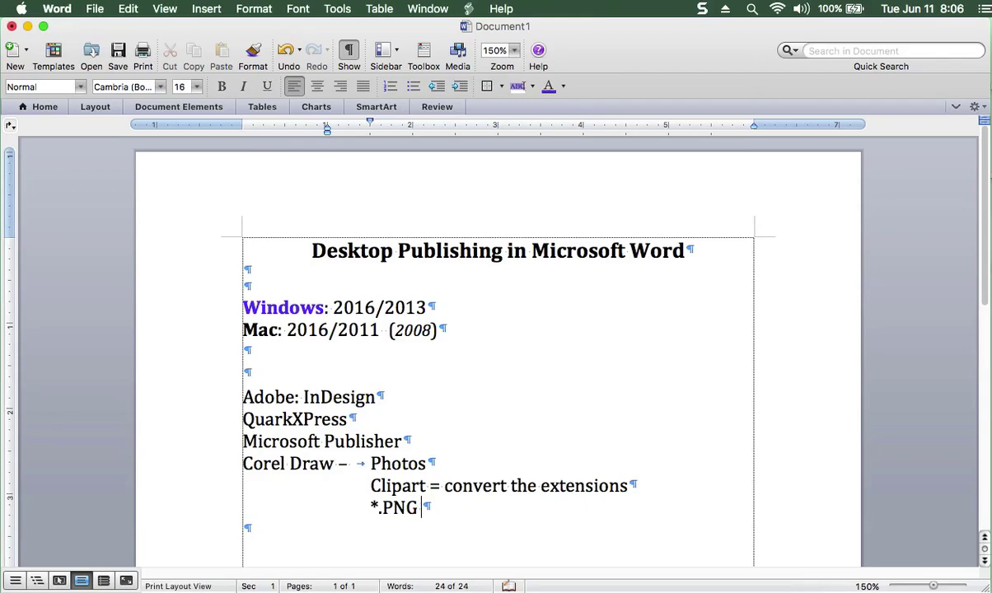
text( you migh)
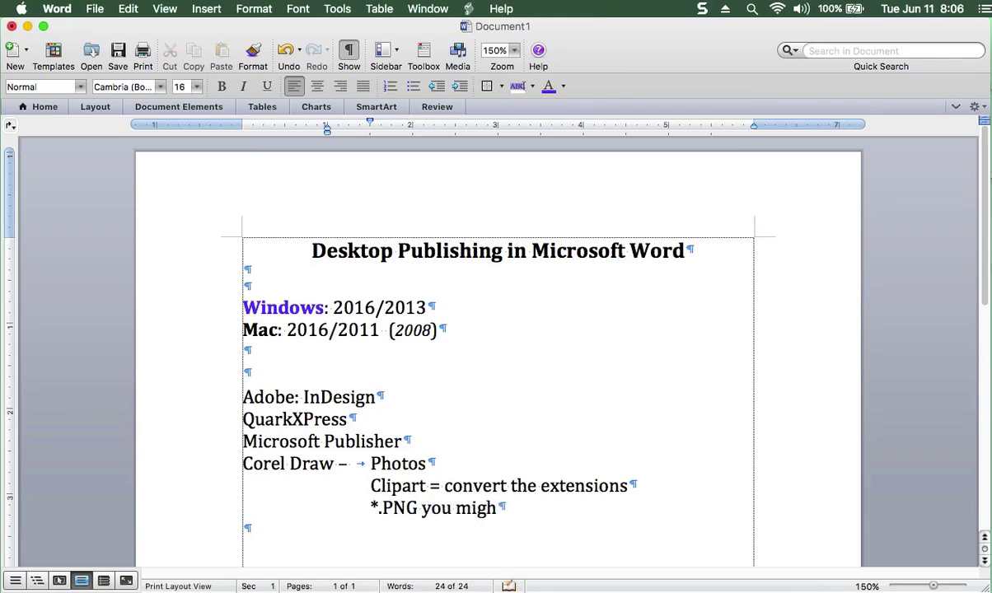
text(t convert)
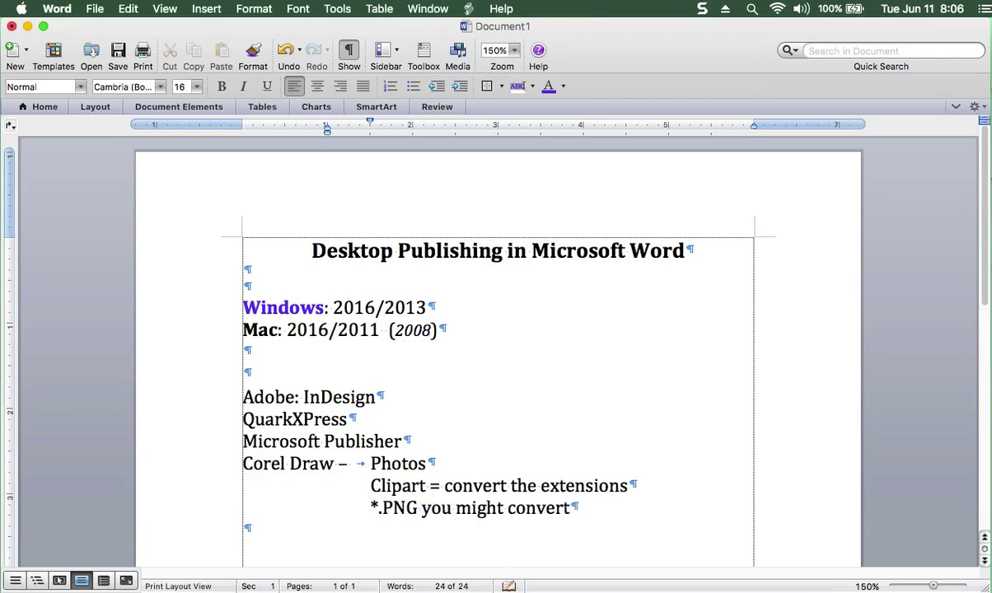
text( it to a JPG)
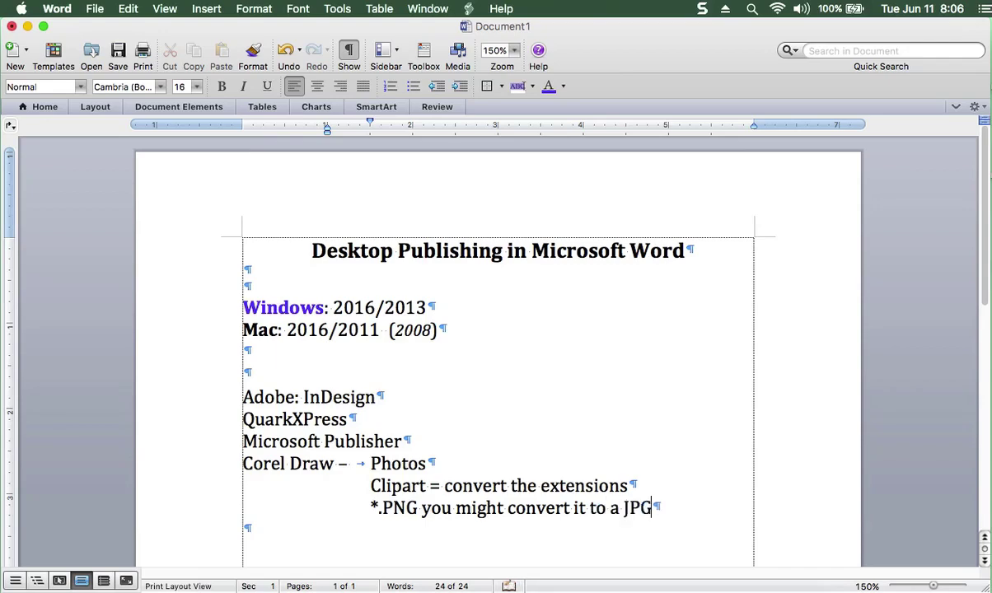
text( ()
text(LPEG)
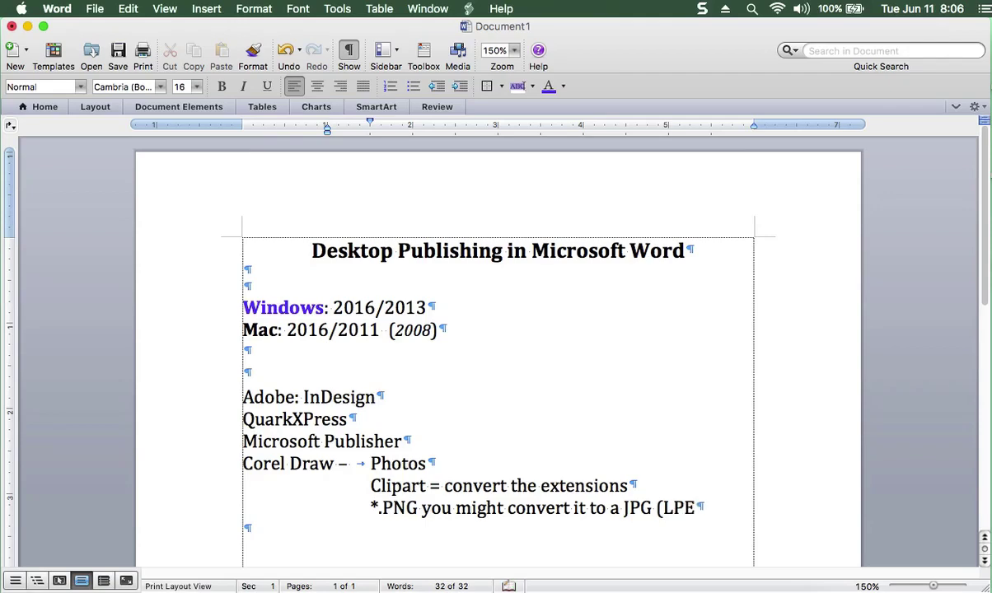
key(BackSpace)
key(BackSpace)
key(BackSpace)
key(BackSpace)
text(JPEG)
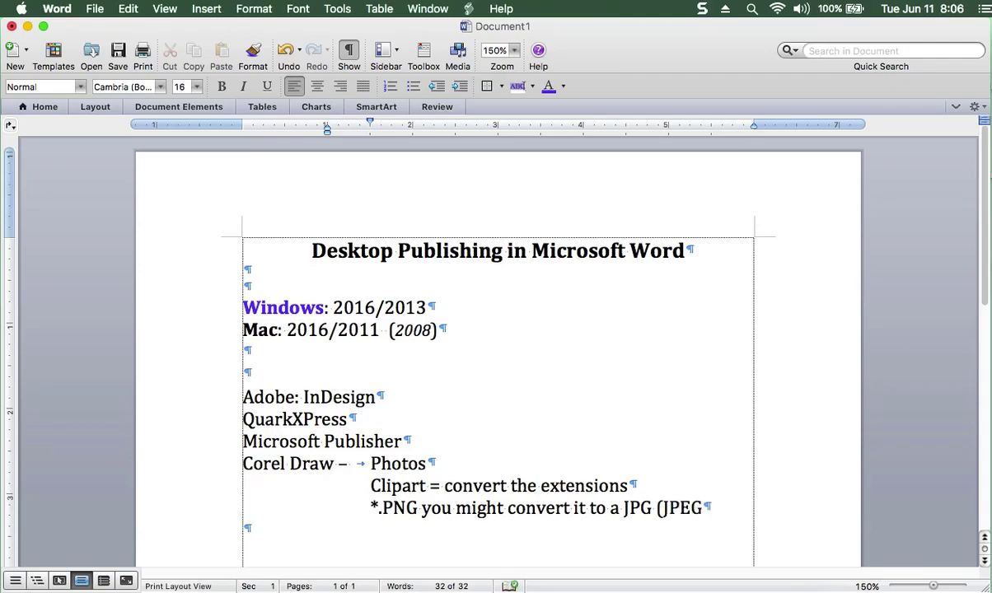
text())
key(shift+Left)
key(shift+Left)
key(shift+Left)
key(shift+Left)
key(shift+Left)
key(shift+Left)
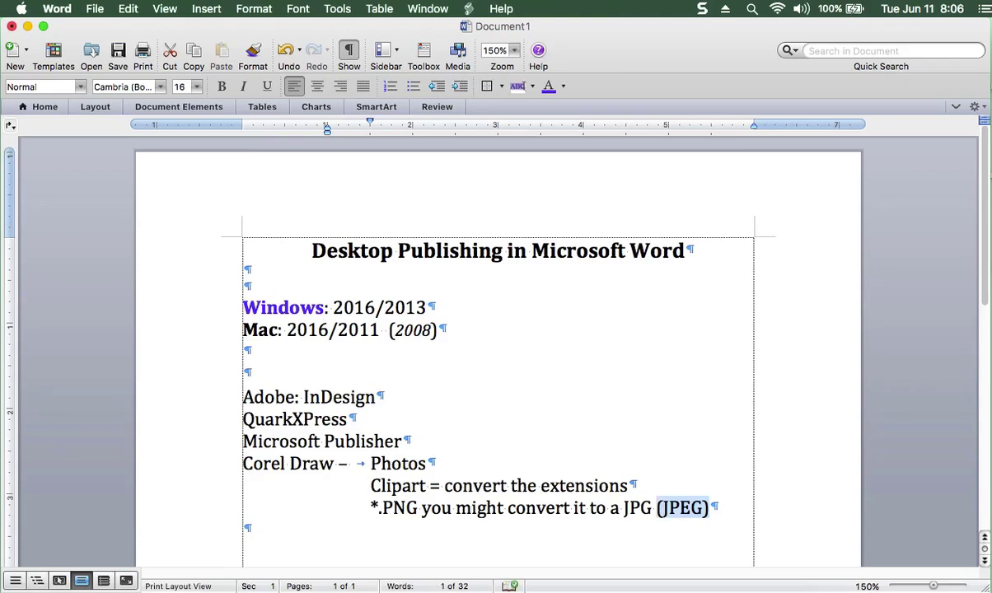
Make '(JPEG)' italic at 14 pt and insert '*.' before JPG.
click(243, 86)
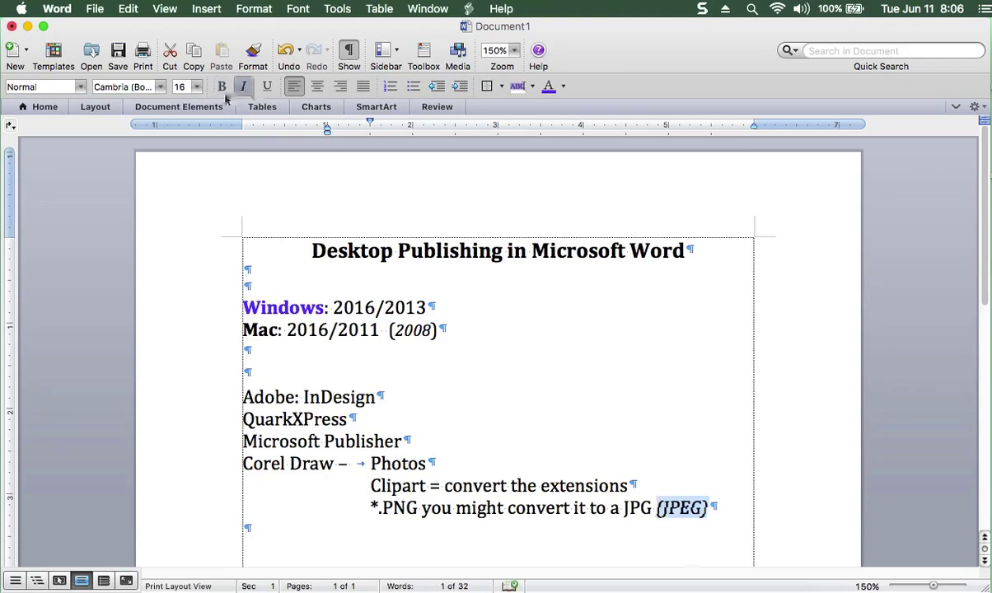
click(197, 87)
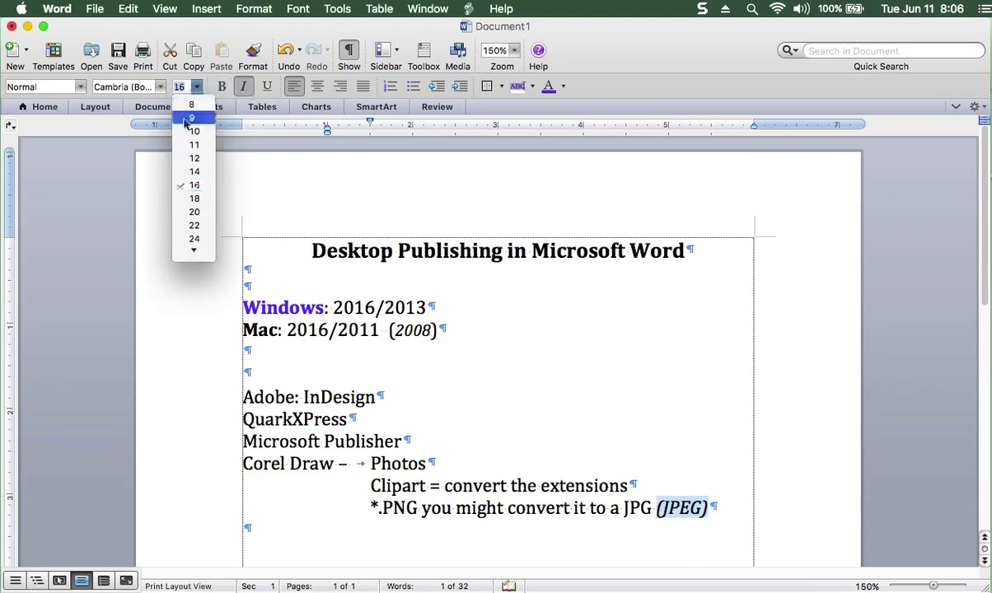
click(194, 172)
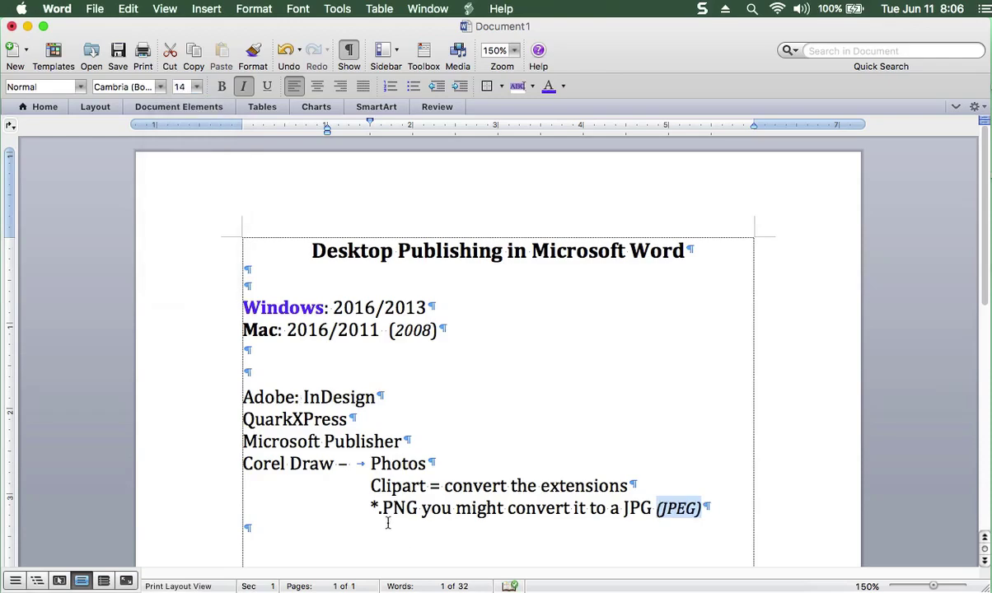
click(626, 508)
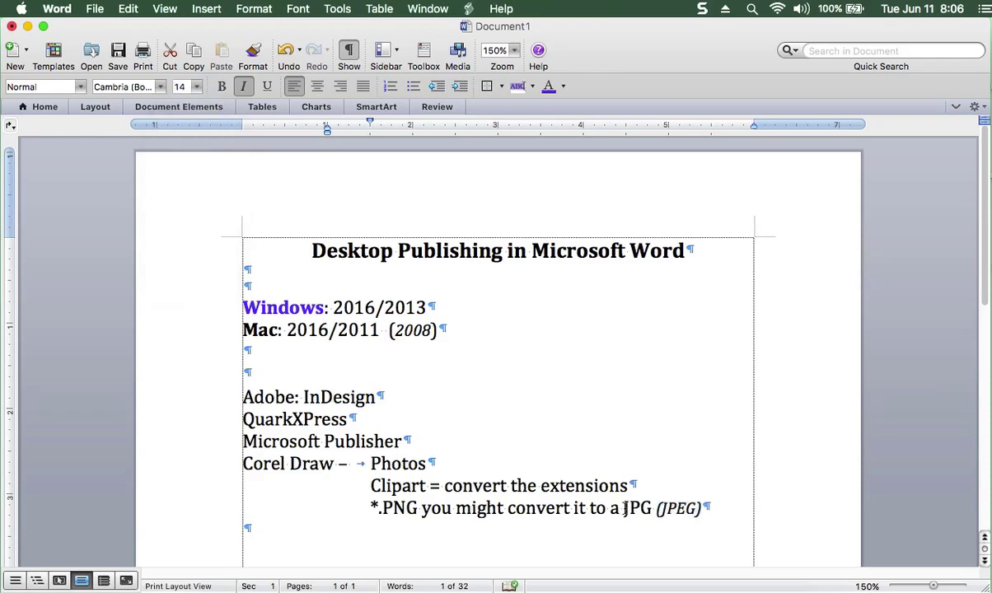
text(*.)
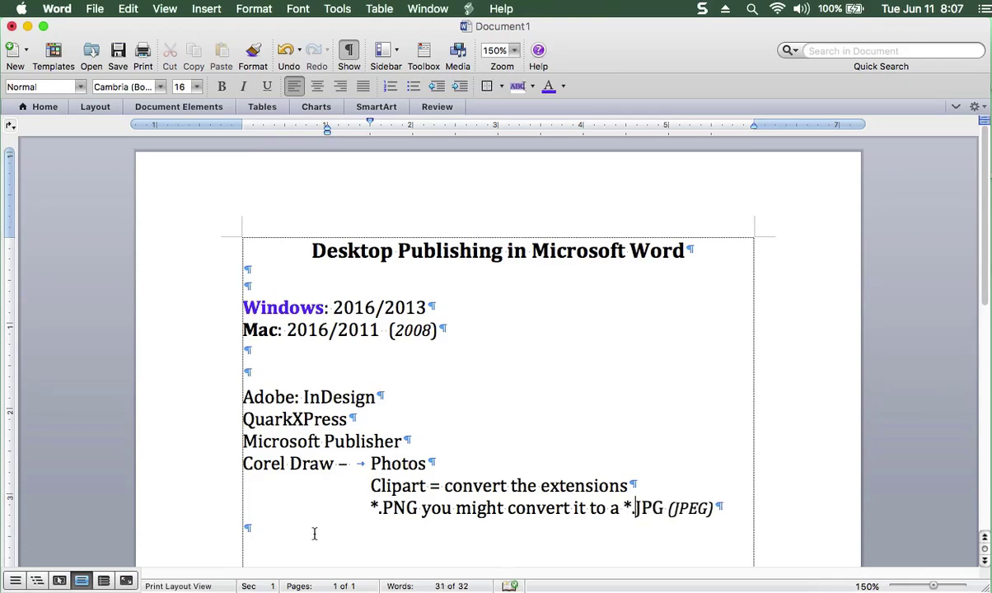
Italicize 'convert the extensions' and add empty lines at the bottom.
drag(455, 492, 596, 488)
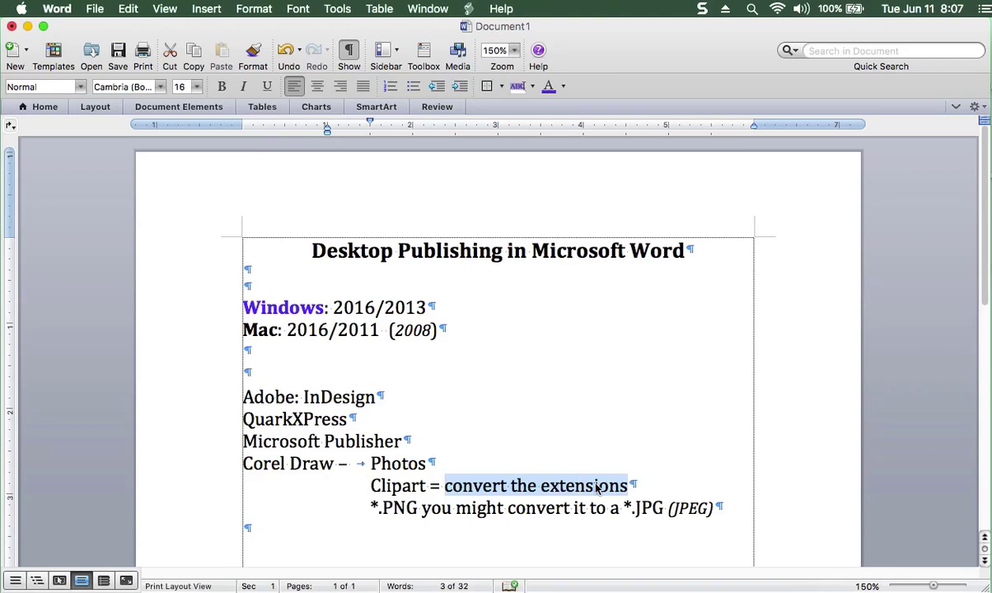
key(super+i)
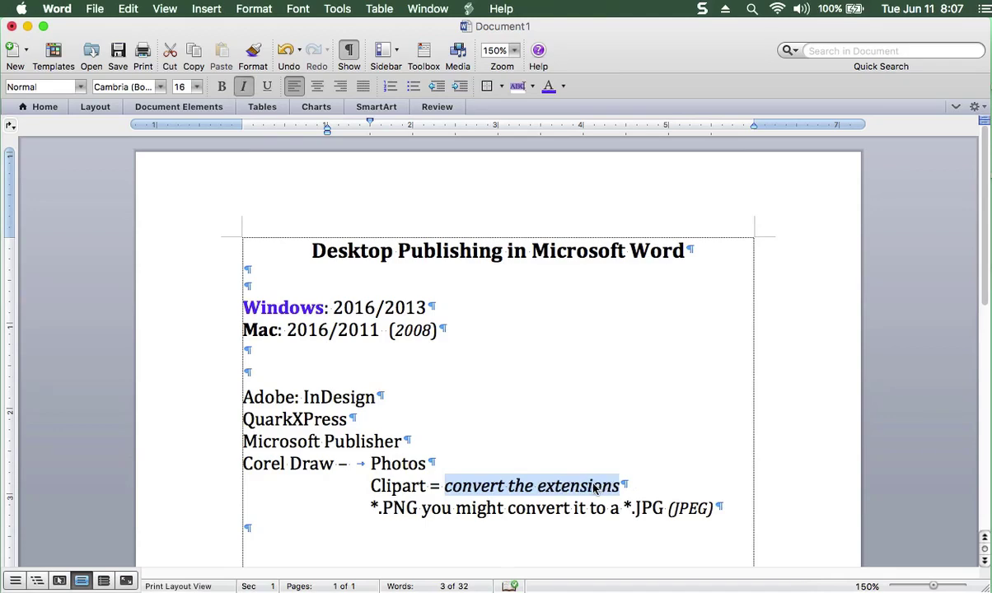
click(261, 529)
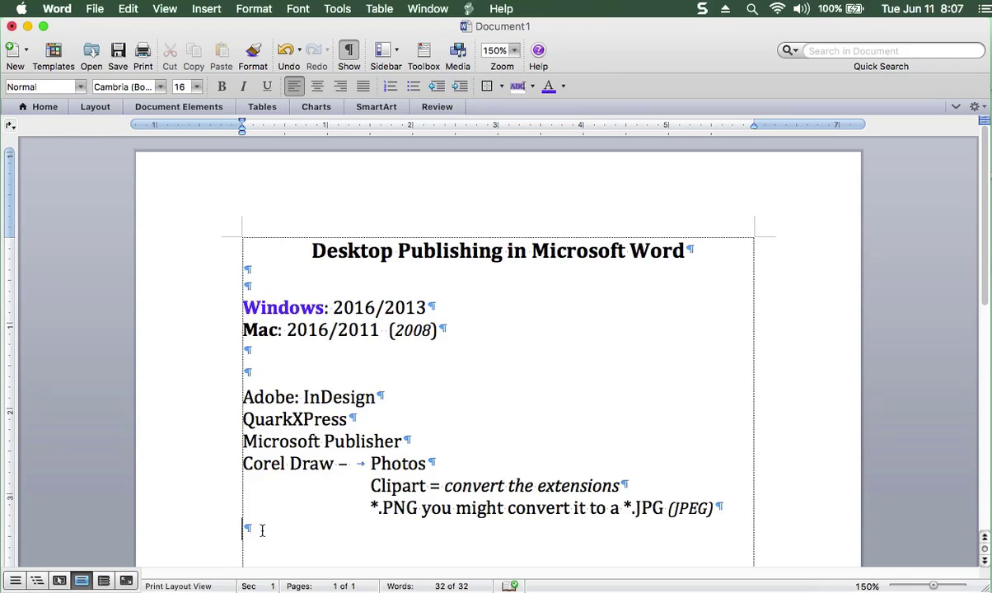
key(Return)
key(Return)
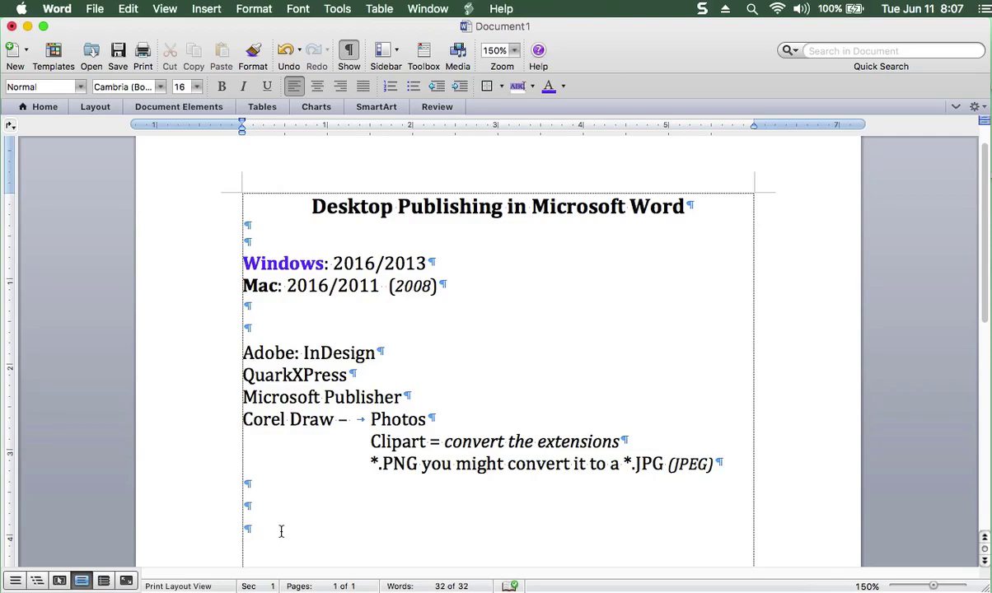
Type the closing paragraph on creating weekly, bi-weekly or monthly company newsletters, correcting typos.
click(281, 532)
text(Desktop )
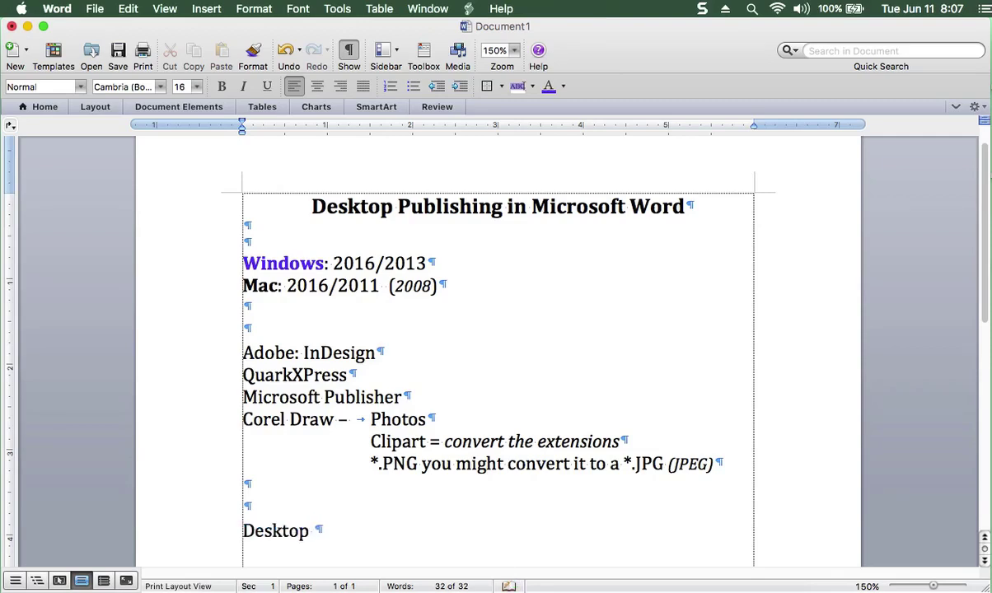
text(lets you )
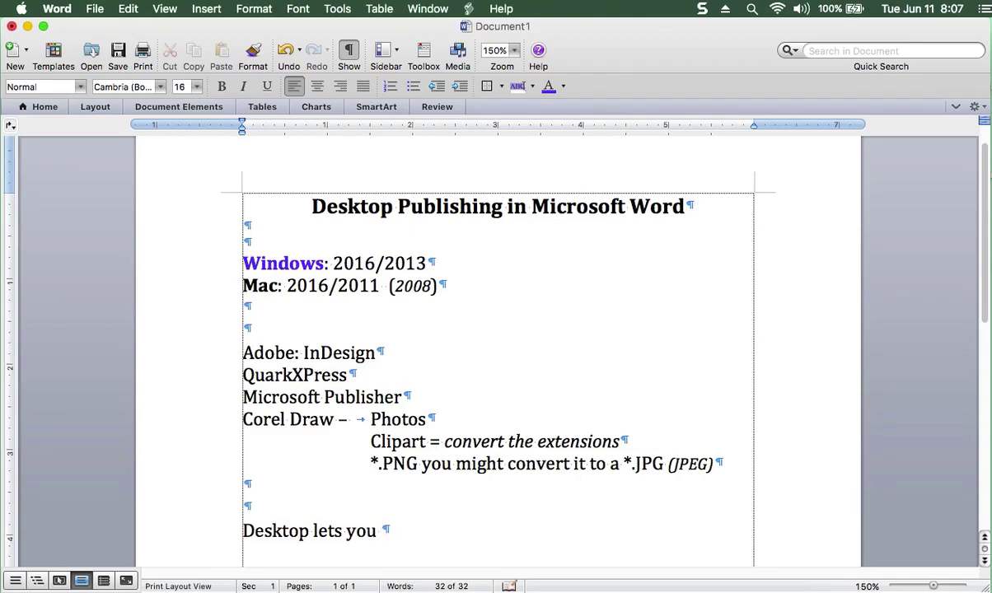
text(create )
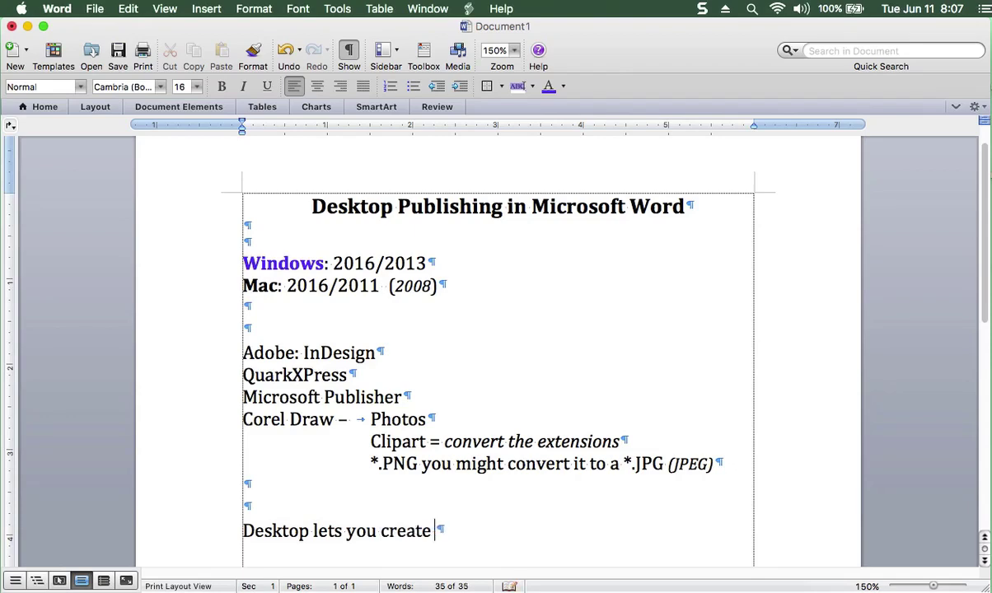
text(a)
text( newslette)
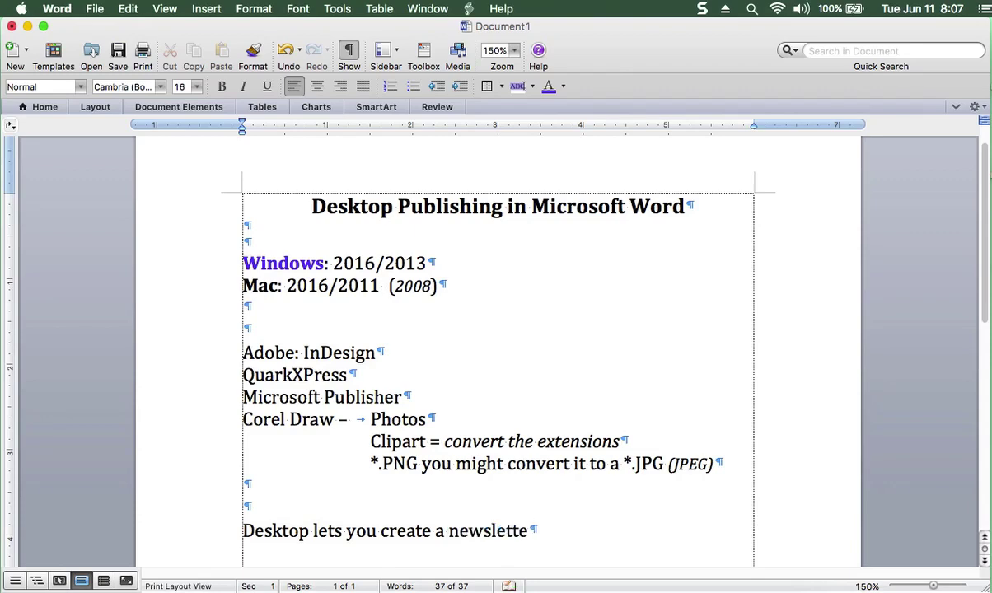
text(r for your co)
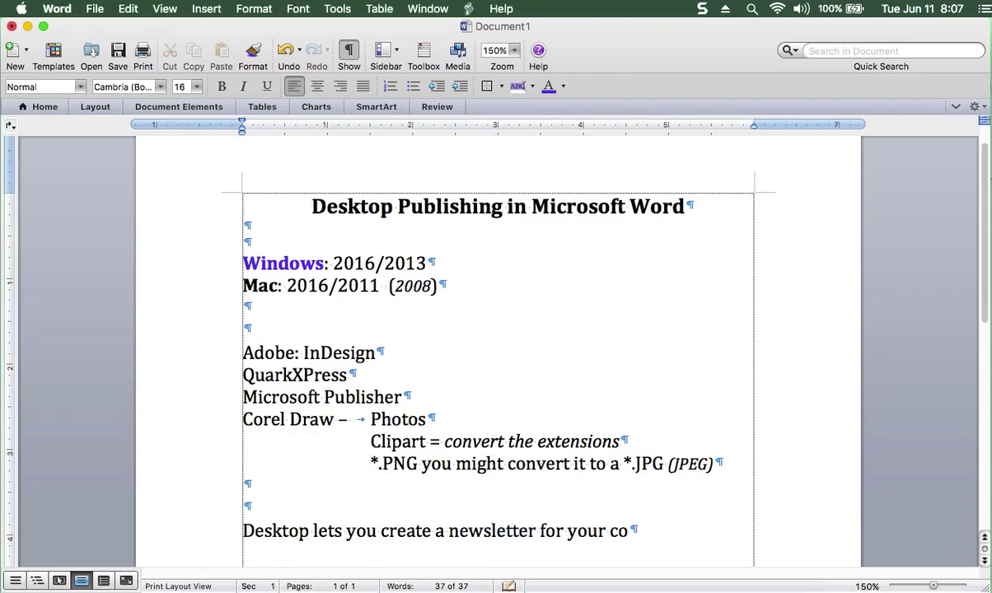
text(mpany or)
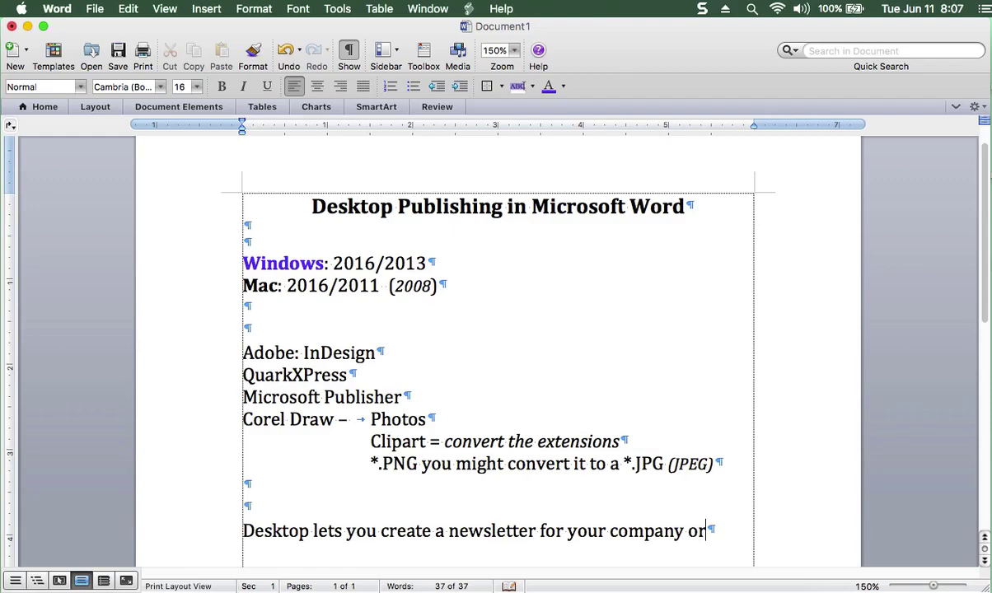
text( your)
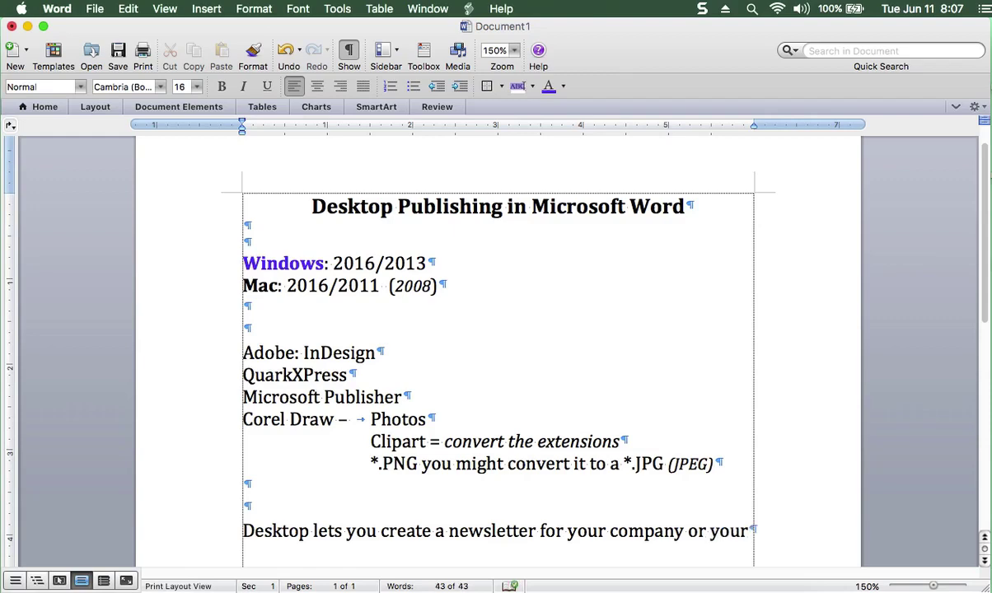
text( business)
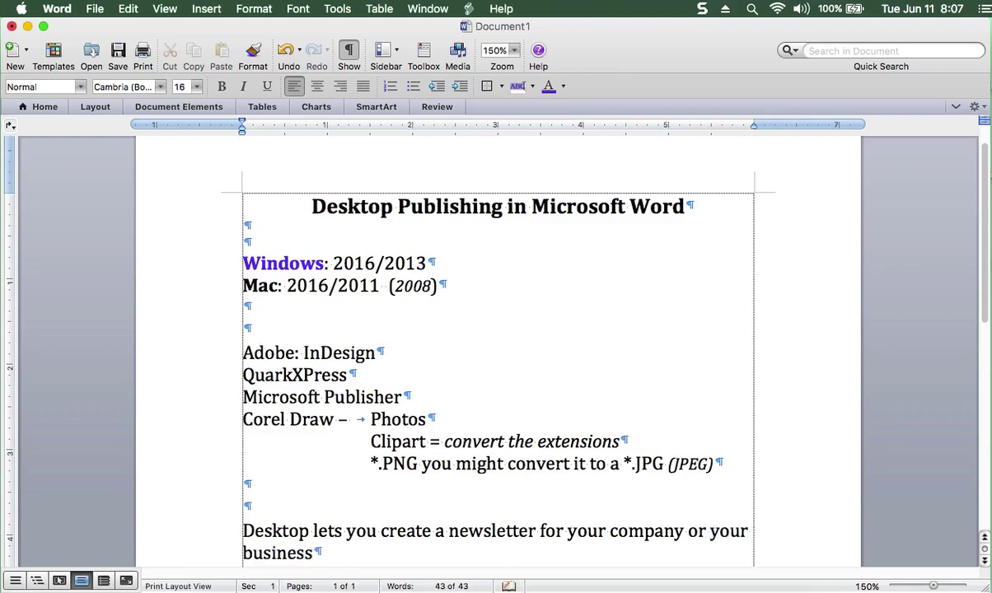
text(. )
text(Newsl)
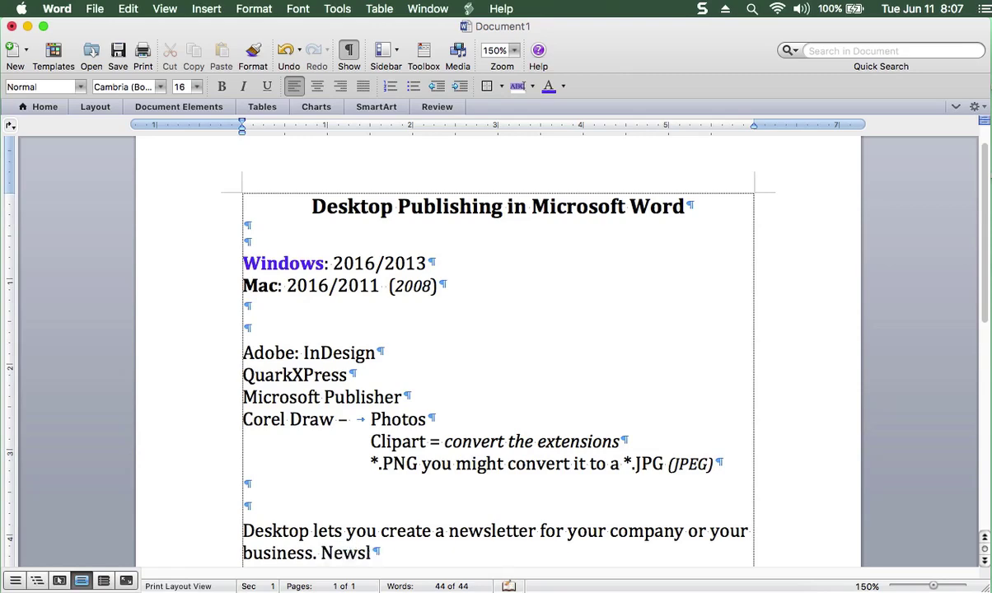
text(etter wee)
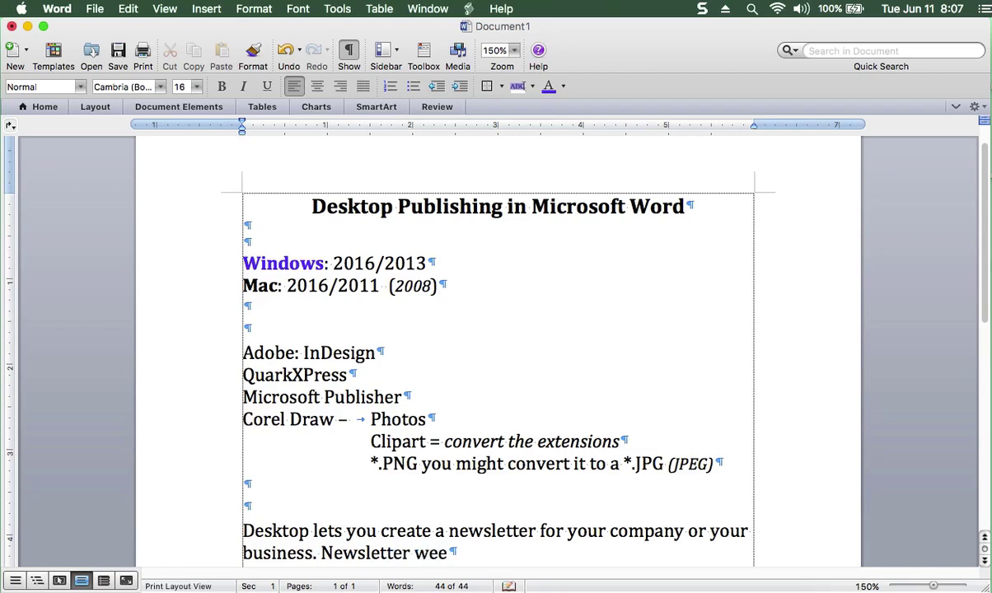
text(kly, by)
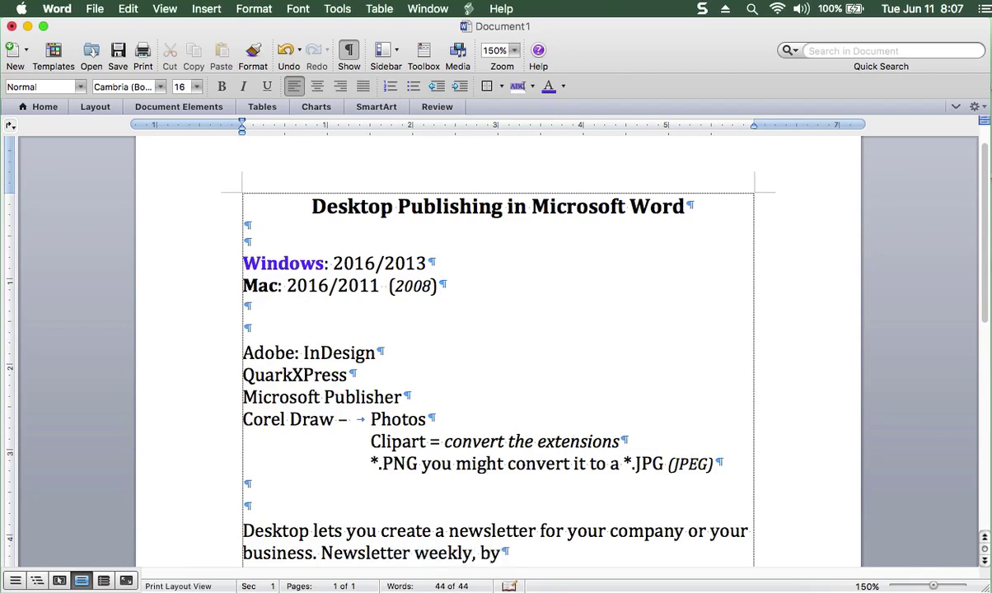
key(BackSpace)
text(i-wee)
text(kly, )
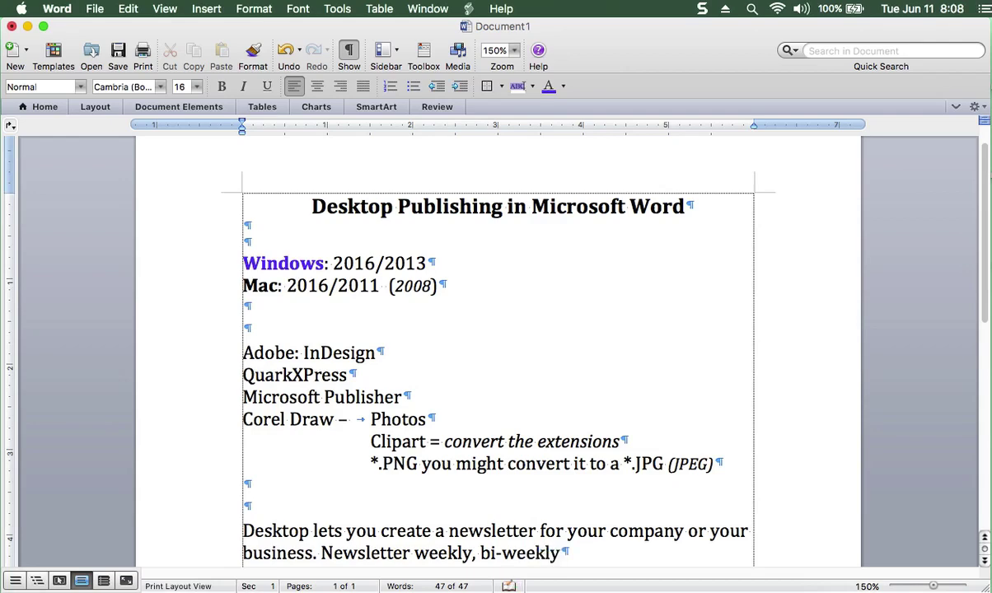
text(mn)
key(BackSpace)
text(onthy)
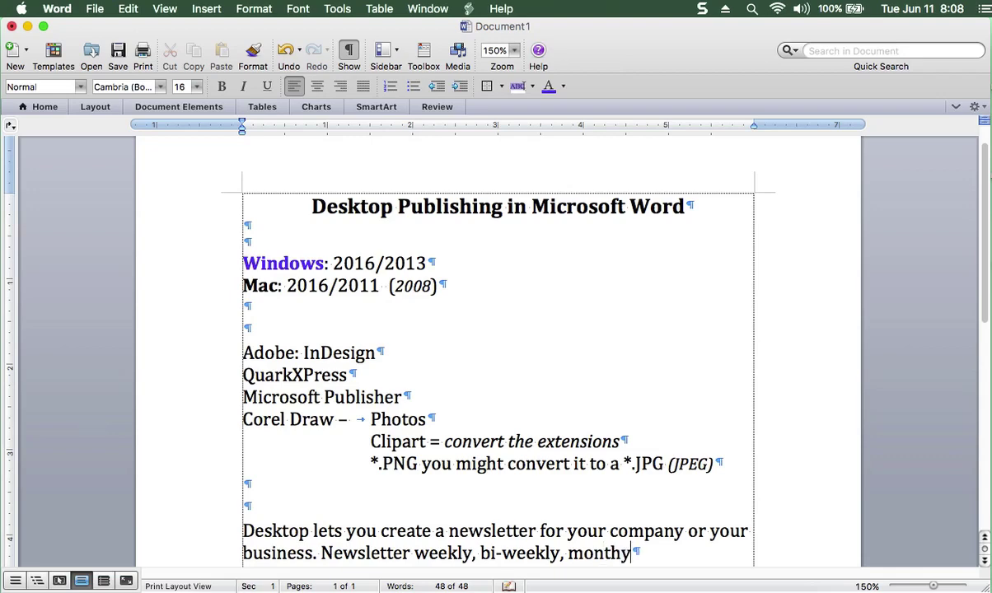
key(BackSpace)
text(ly or)
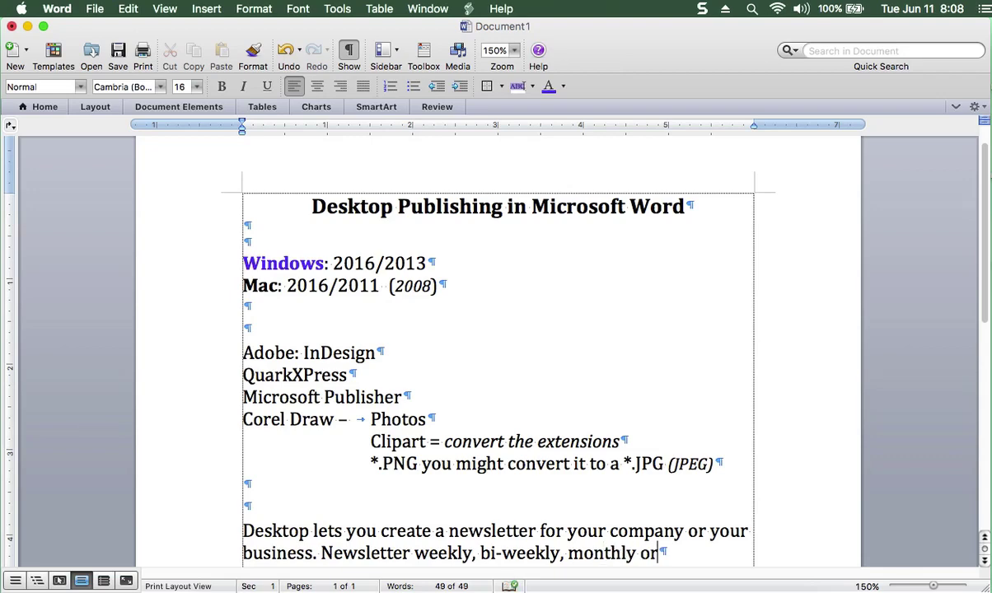
text( whatever )
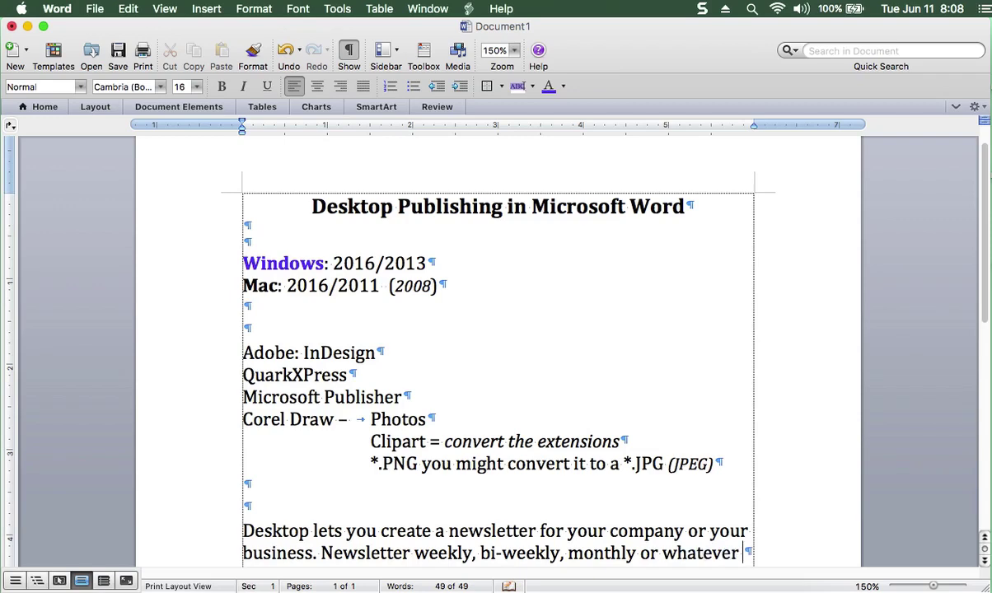
text(you dese)
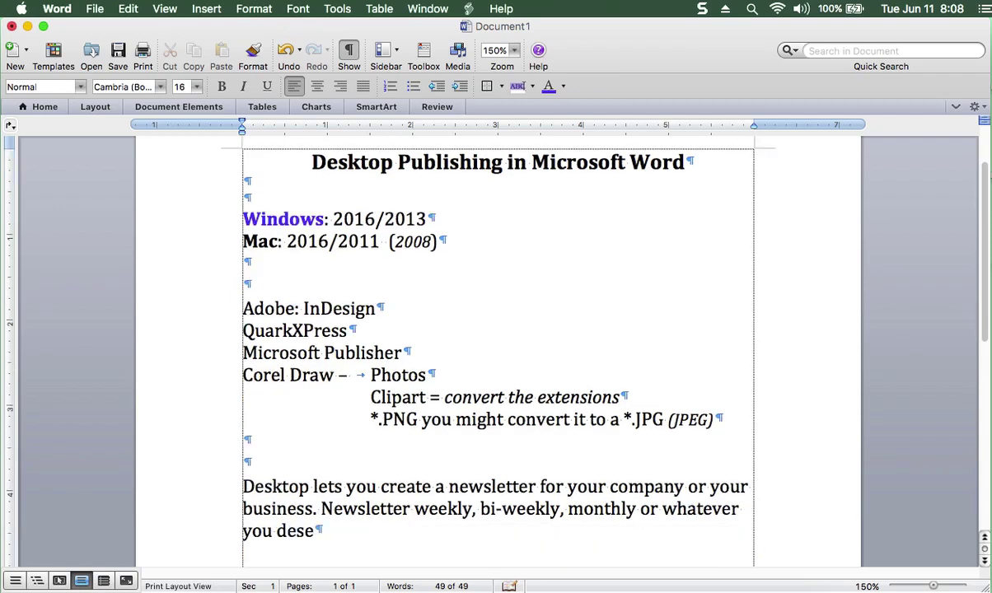
key(BackSpace)
text(ire.)
Set the title 'Desktop Publishing in Microsoft Word' to 22 pt.
drag(699, 169, 312, 169)
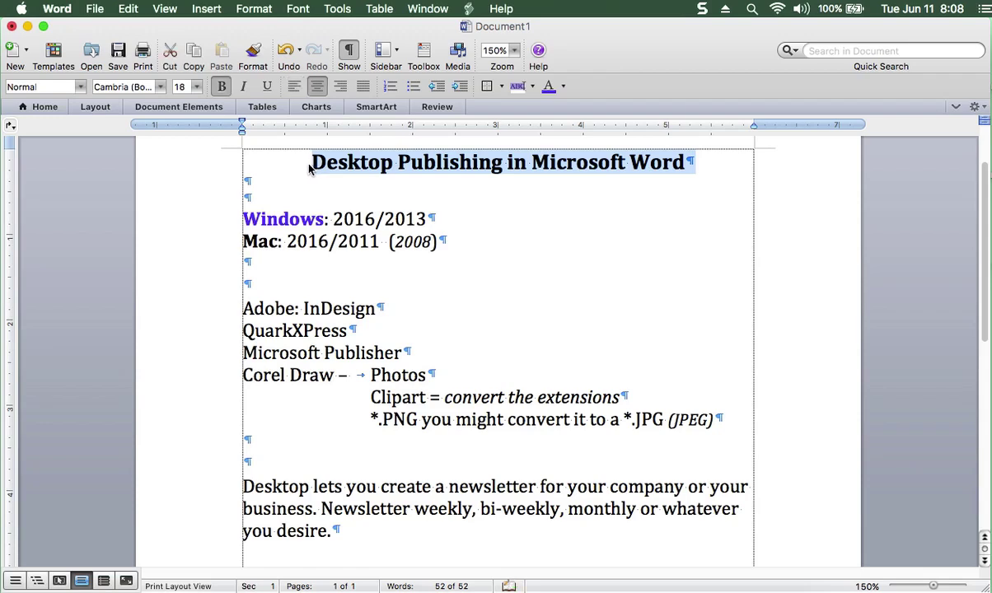
click(196, 86)
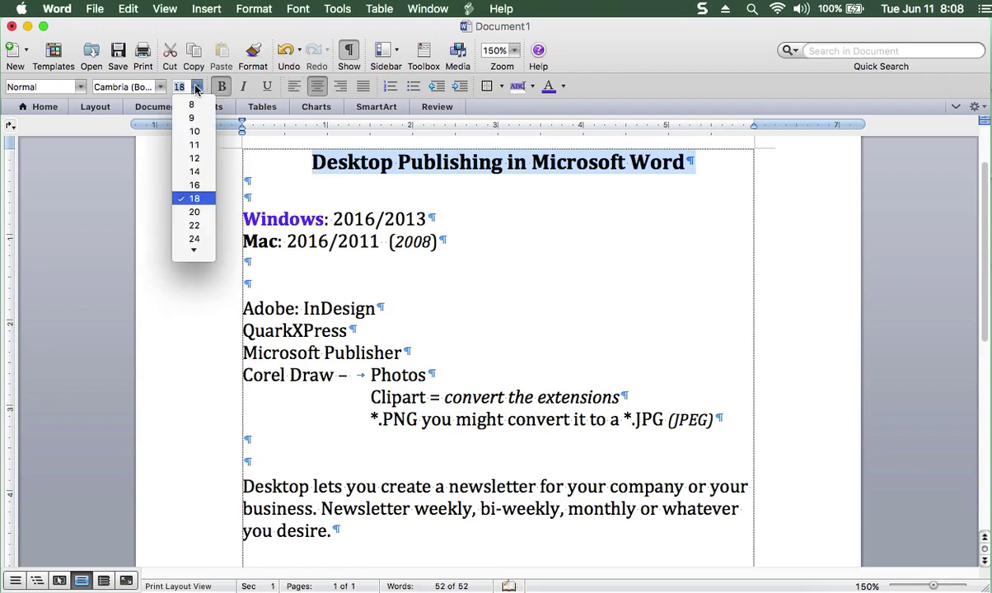
click(195, 225)
click(485, 201)
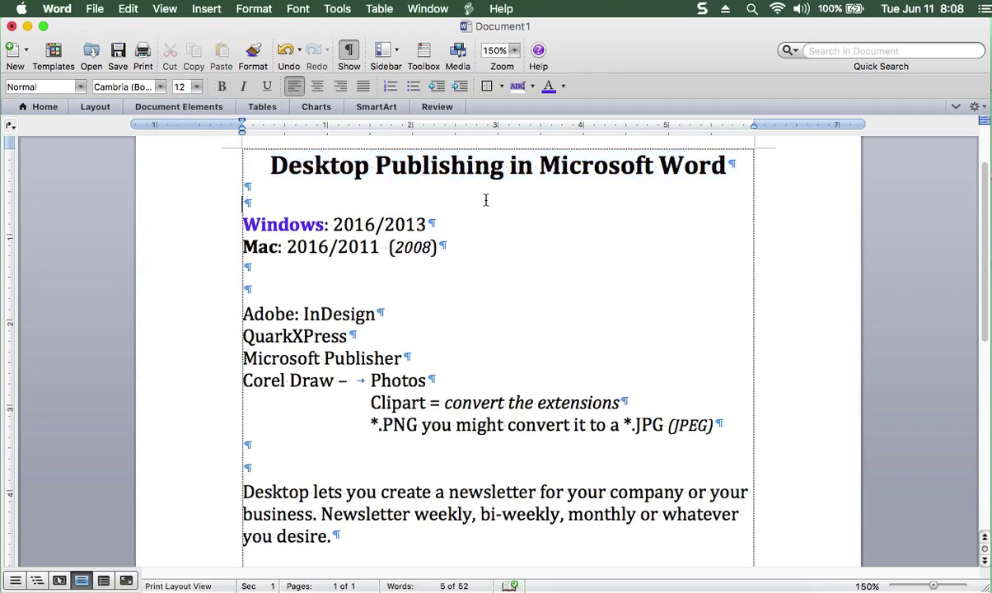
click(492, 168)
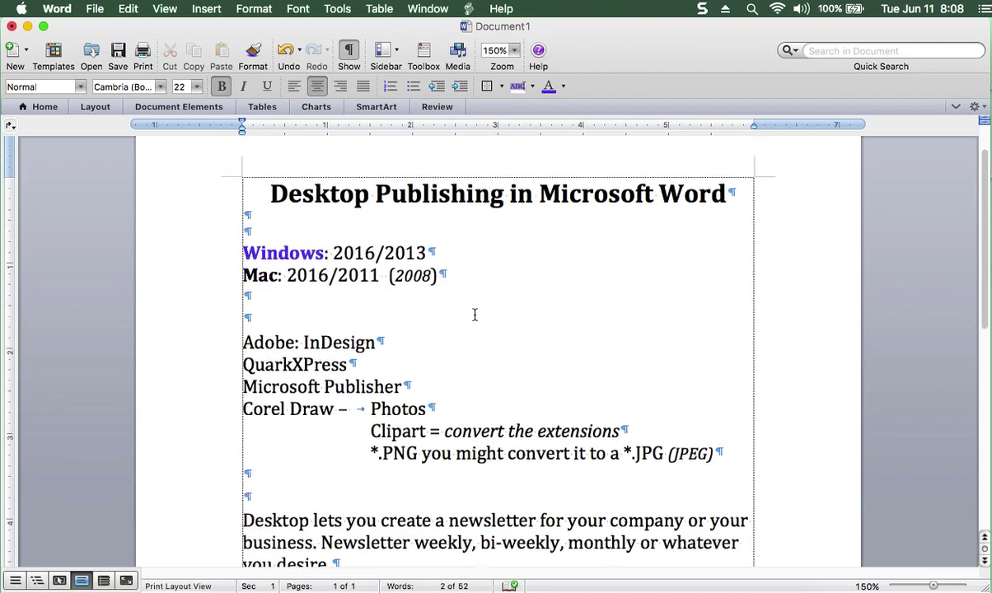
Add three empty lines after the paragraph ending 'you desire.'.
scroll(474, 313, down, 5)
click(410, 353)
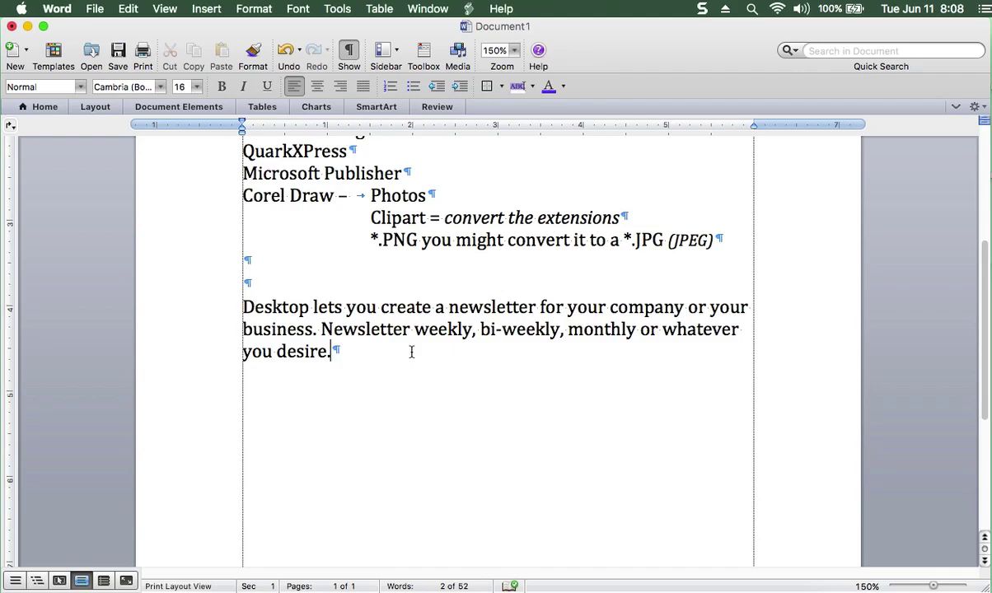
key(Return)
key(Return)
key(Return)
scroll(414, 349, down, 2)
scroll(413, 349, up, 6)
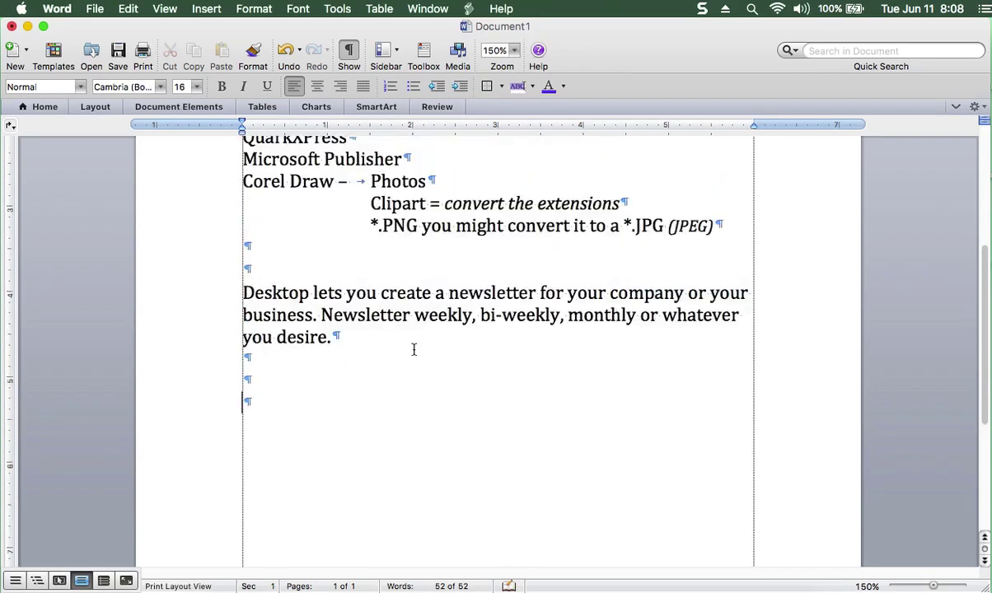
scroll(414, 349, up, 1)
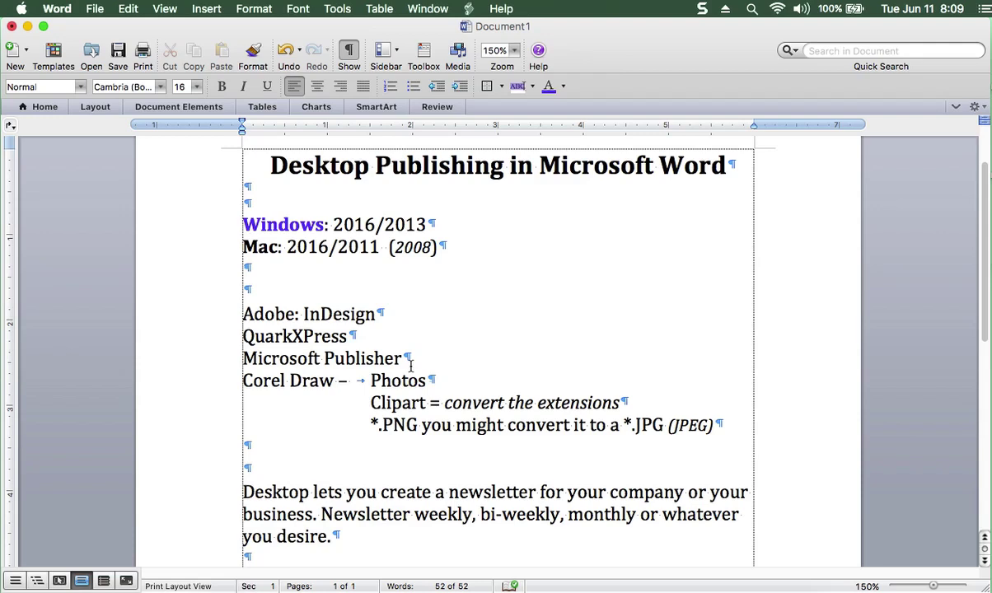
click(343, 354)
scroll(302, 401, down, 5)
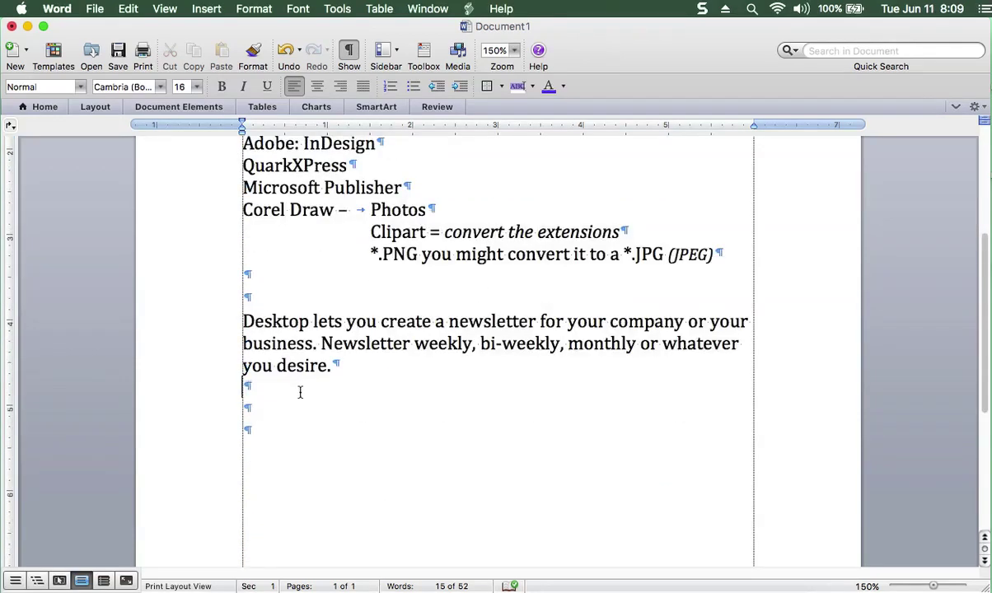
Add the line 'Sign up for this course today!' below the paragraph and italicize it.
click(292, 403)
text(Sign )
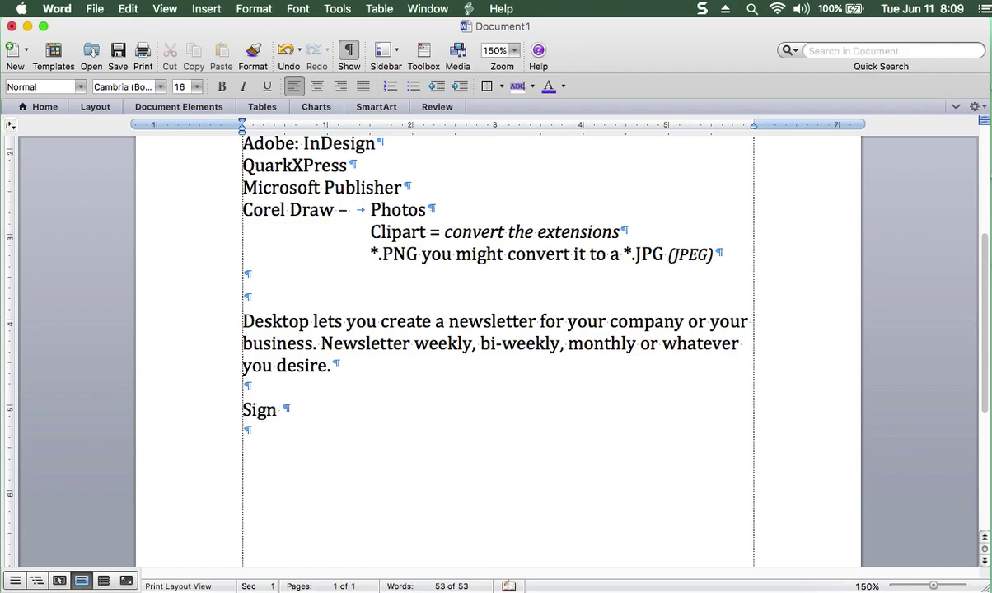
text(up for this course )
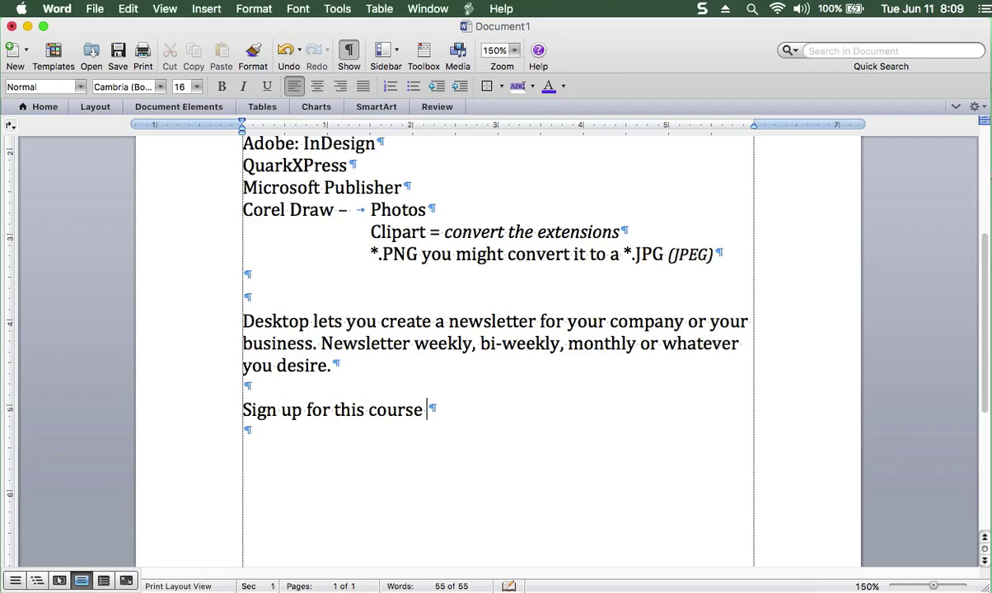
text(tody)
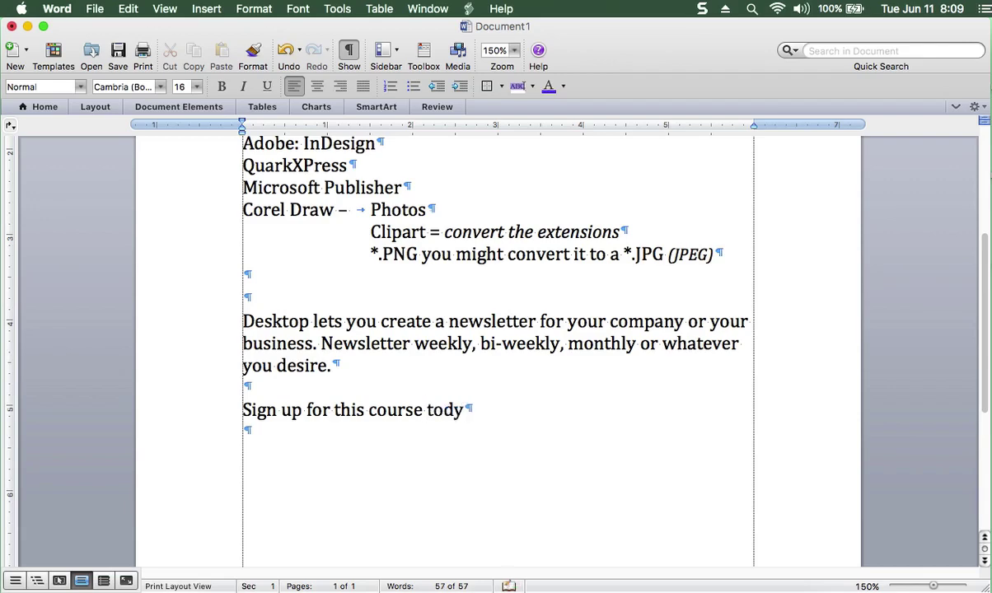
key(BackSpace)
text(ay!)
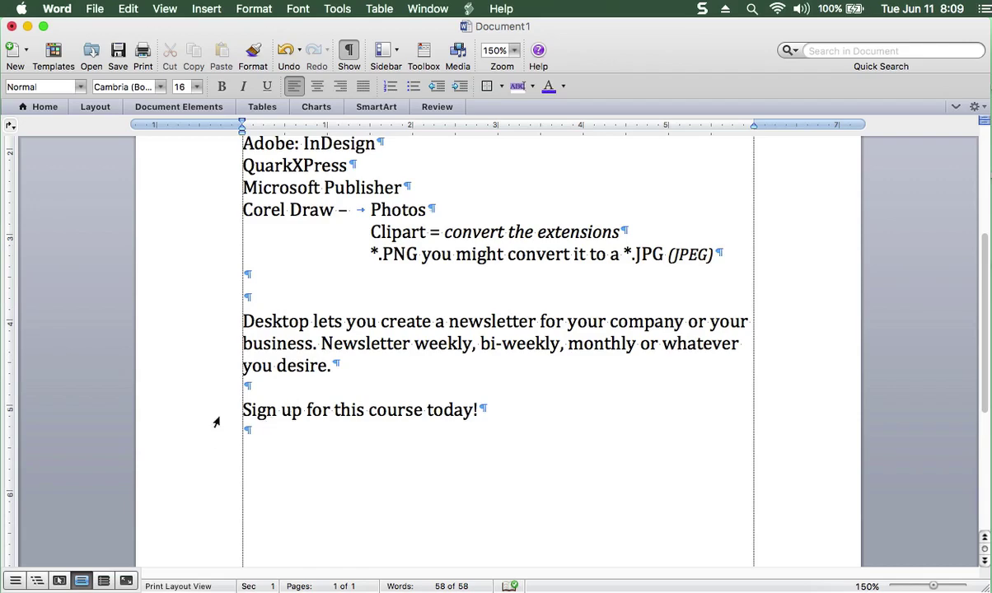
click(218, 414)
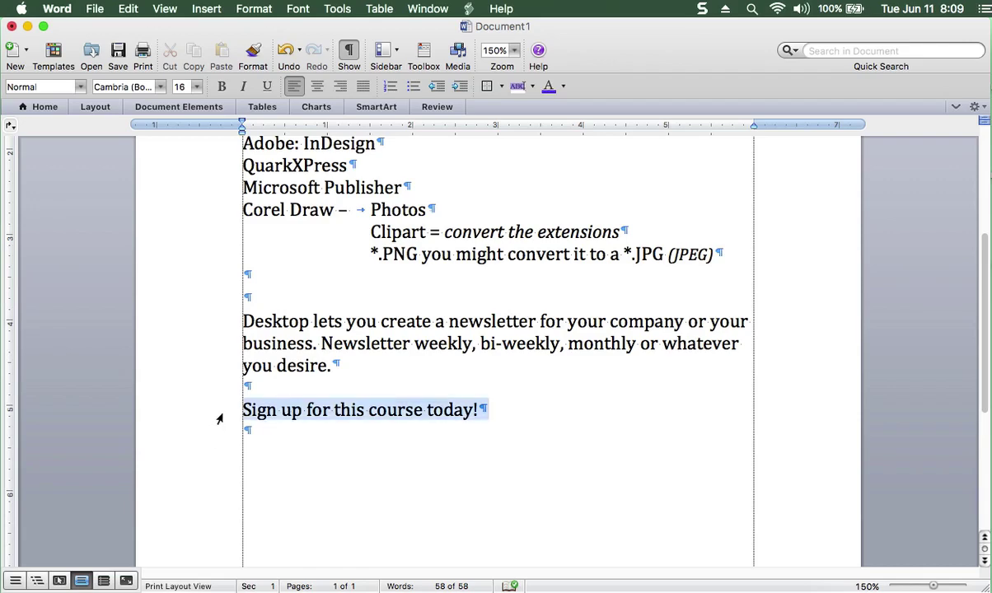
click(250, 88)
Set the page zoom to 125% from the toolbar Zoom list.
scroll(272, 395, down, 2)
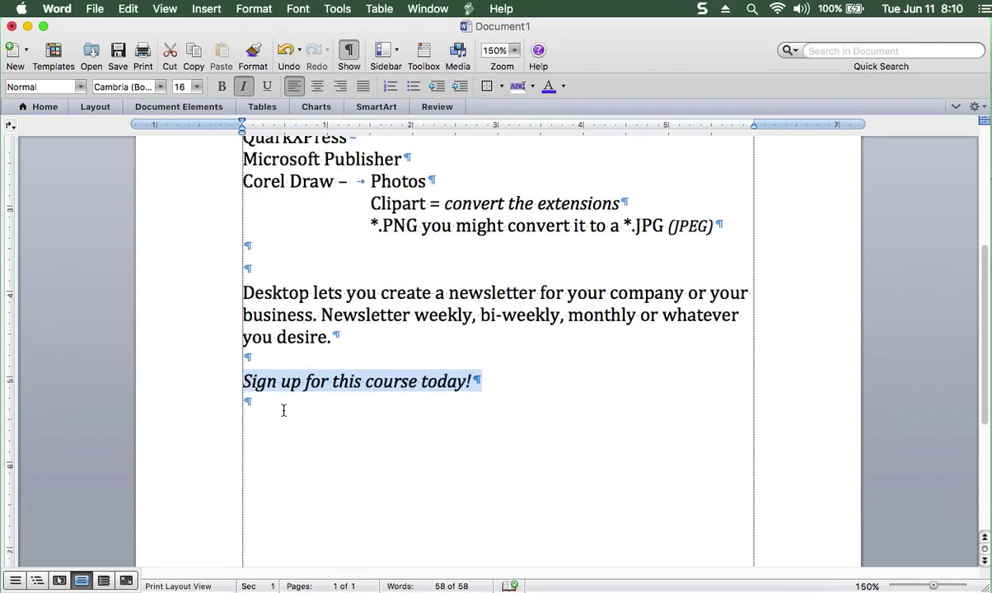
scroll(284, 410, up, 5)
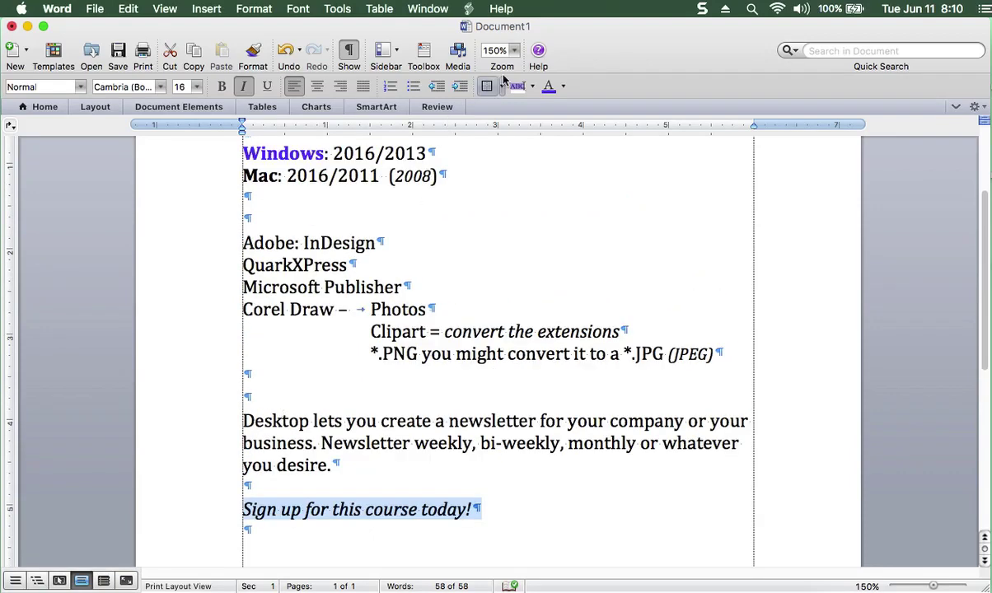
click(514, 50)
click(514, 106)
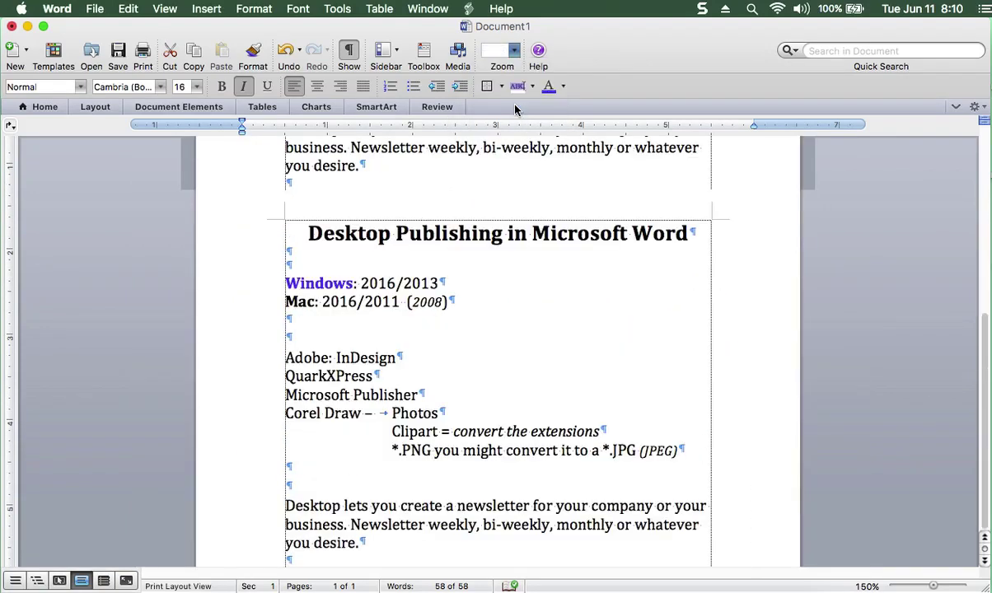
scroll(515, 185, up, 5)
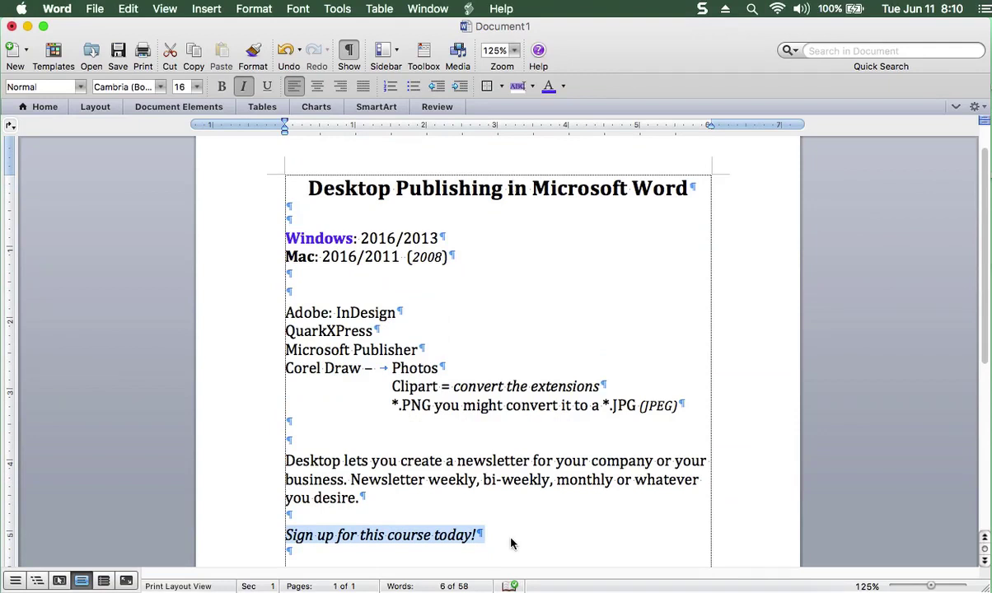
click(361, 553)
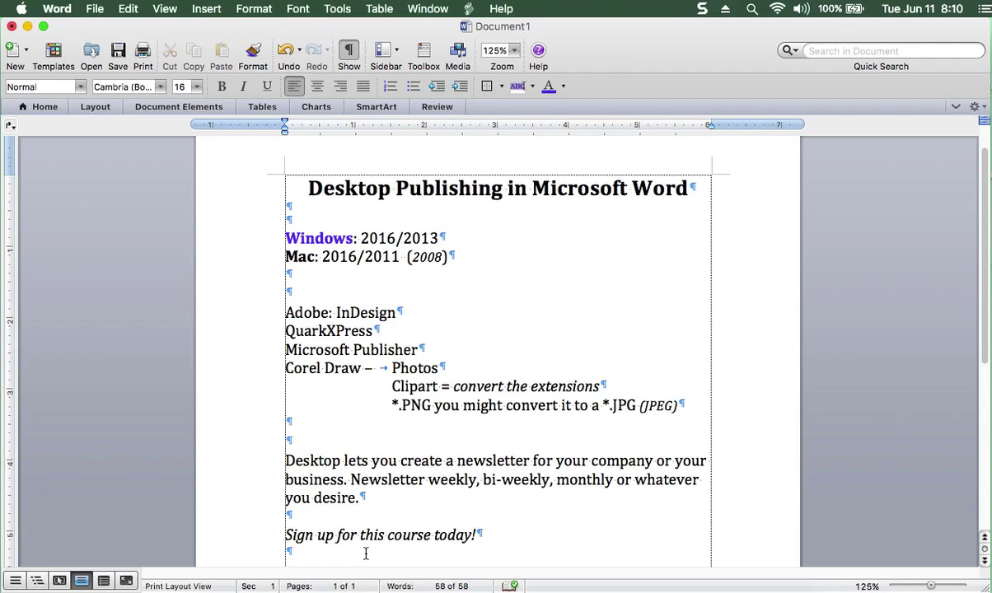
Choose File > New from Template… to bring up the Document Gallery.
click(50, 10)
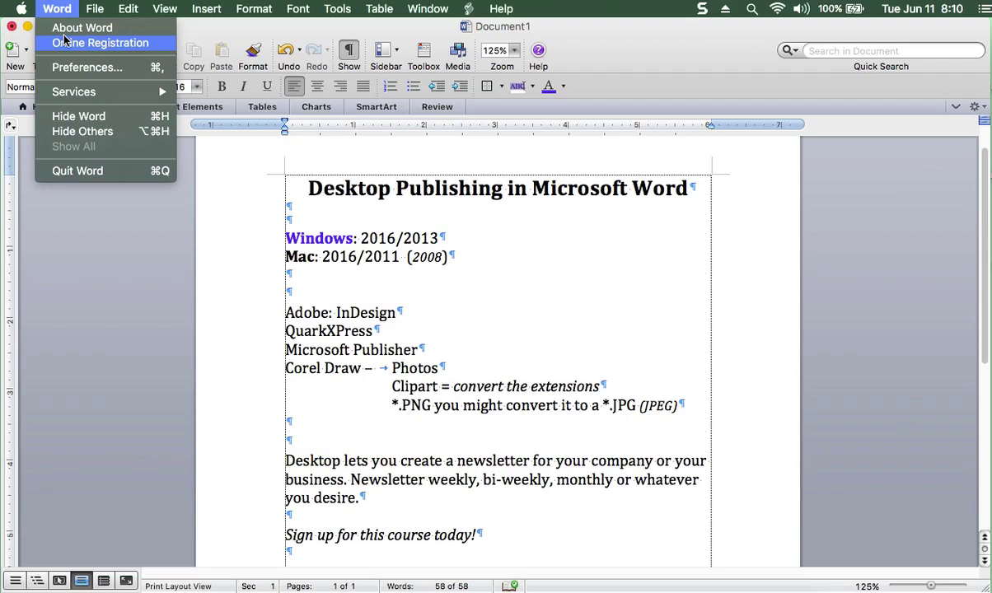
mouse_move(100, 14)
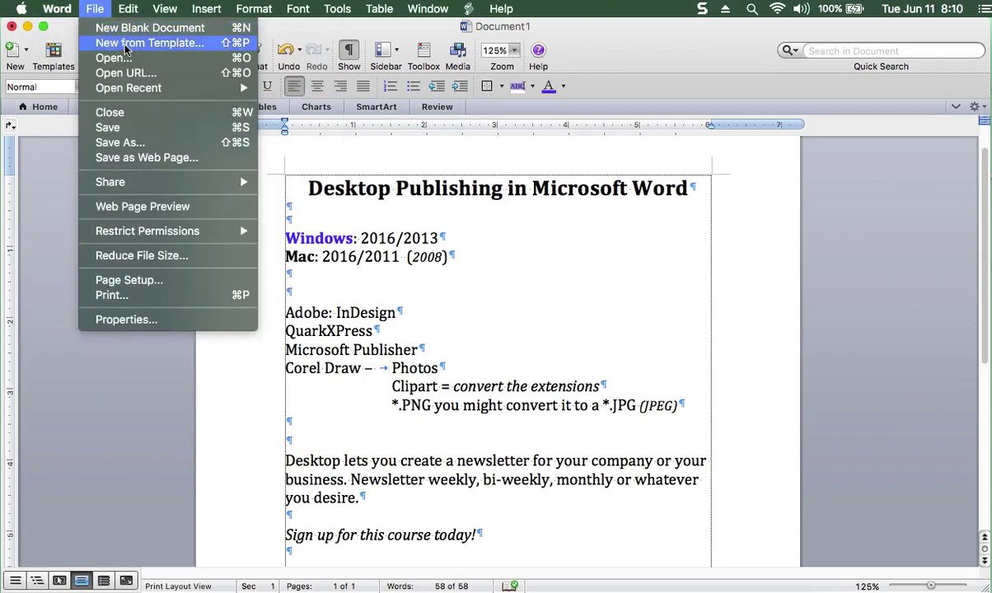
click(125, 46)
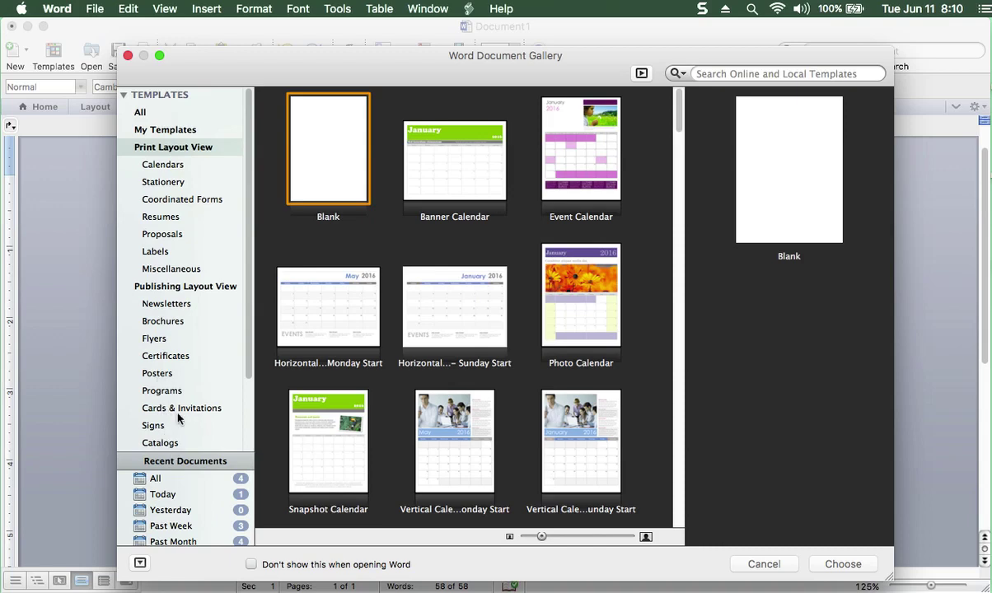
Filter the gallery to Newsletters and page through all six Advantage Newsletter preview pages.
click(182, 307)
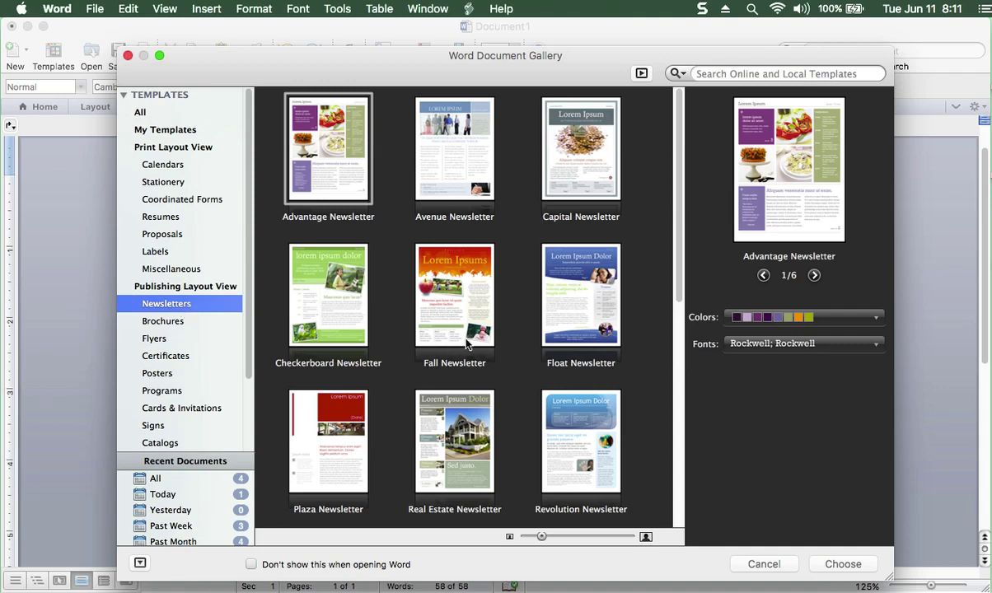
mouse_move(679, 272)
mouse_down()
mouse_move(696, 496)
mouse_move(706, 357)
mouse_move(692, 260)
mouse_up()
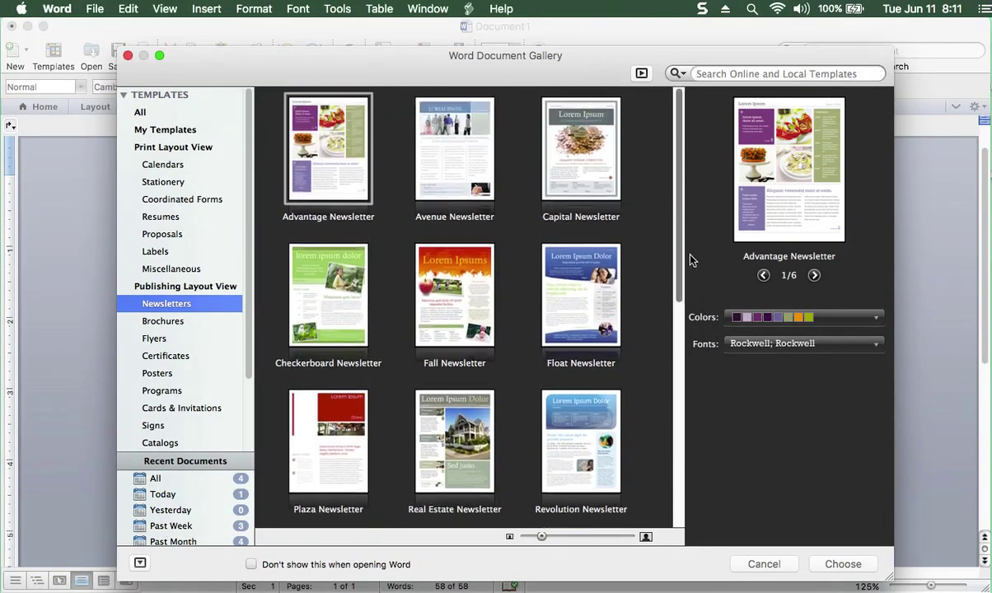
click(815, 276)
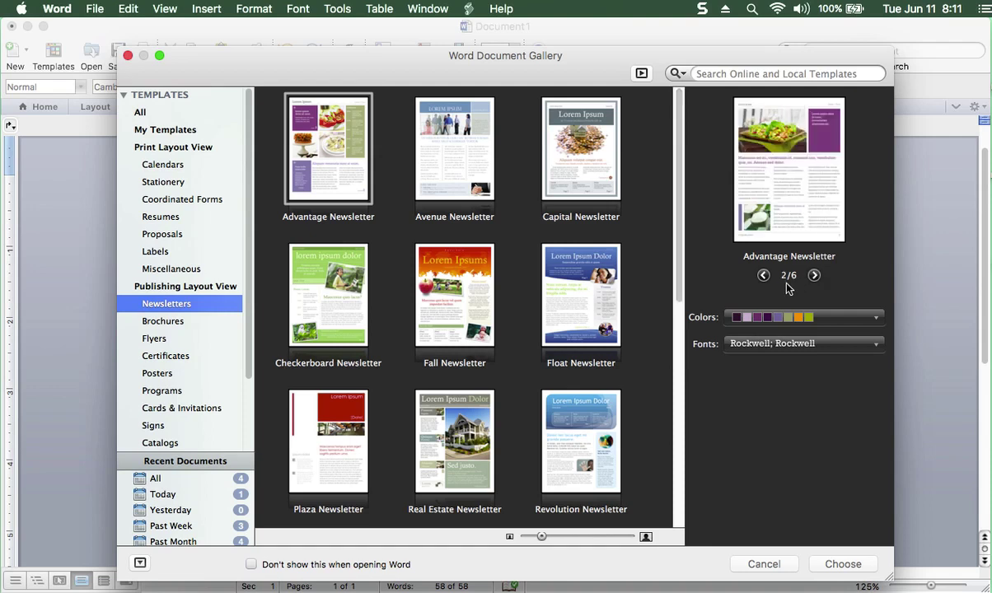
click(814, 275)
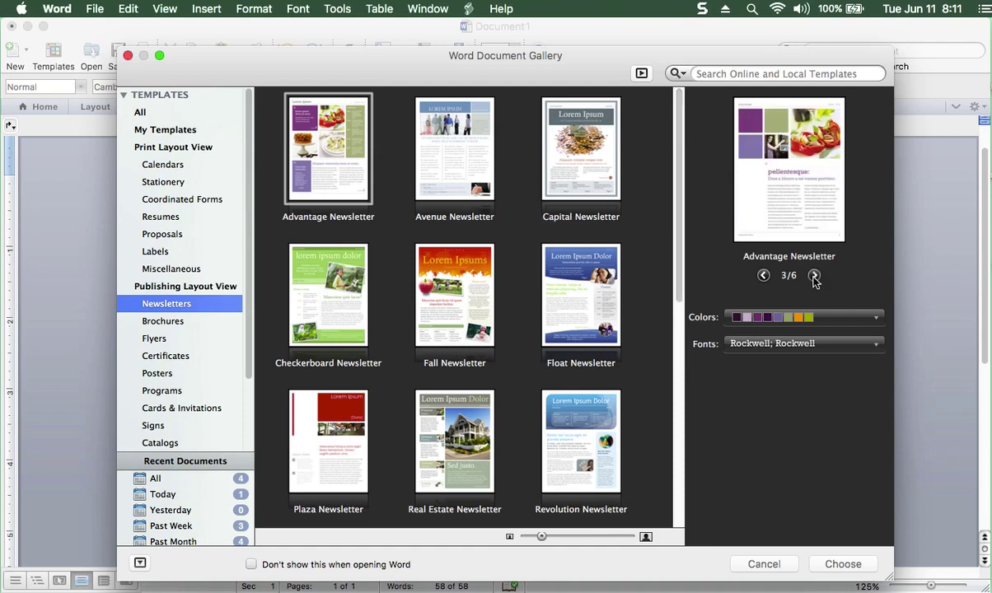
click(814, 275)
click(814, 275)
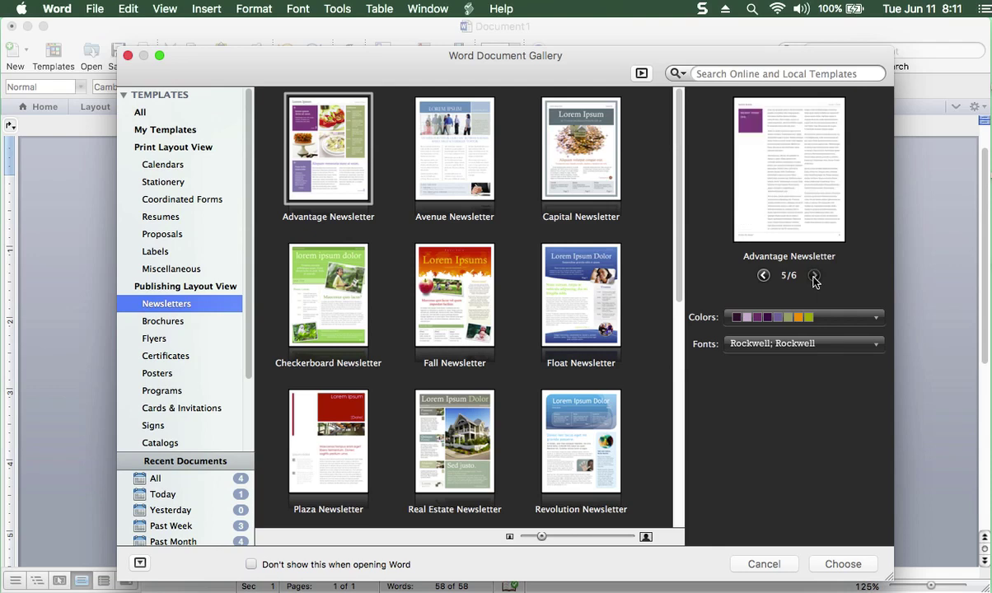
click(814, 276)
click(814, 276)
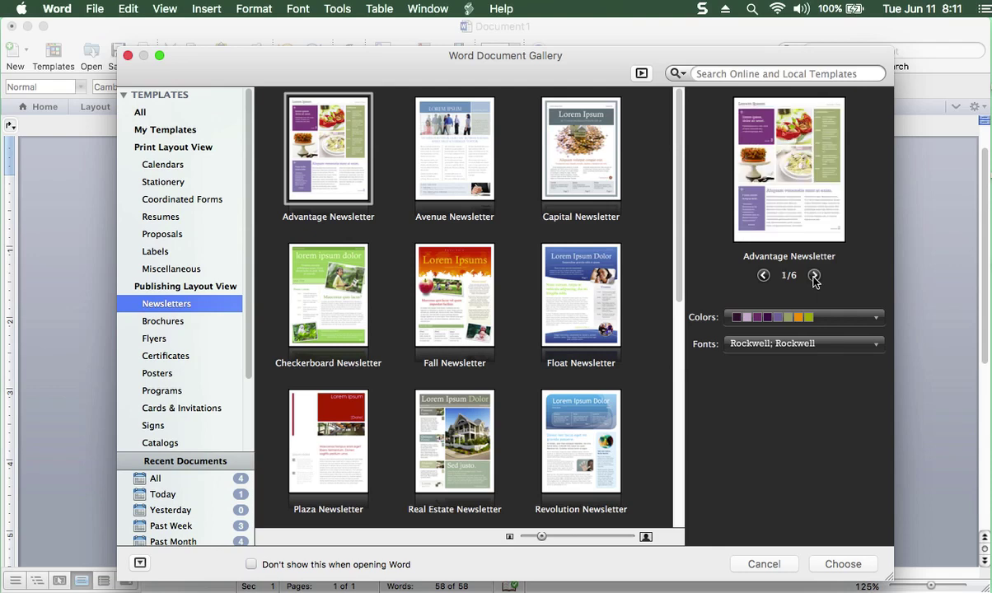
Compare Avenue and Capital Newsletter, then page through Avenue Newsletter's preview to its last page.
click(467, 168)
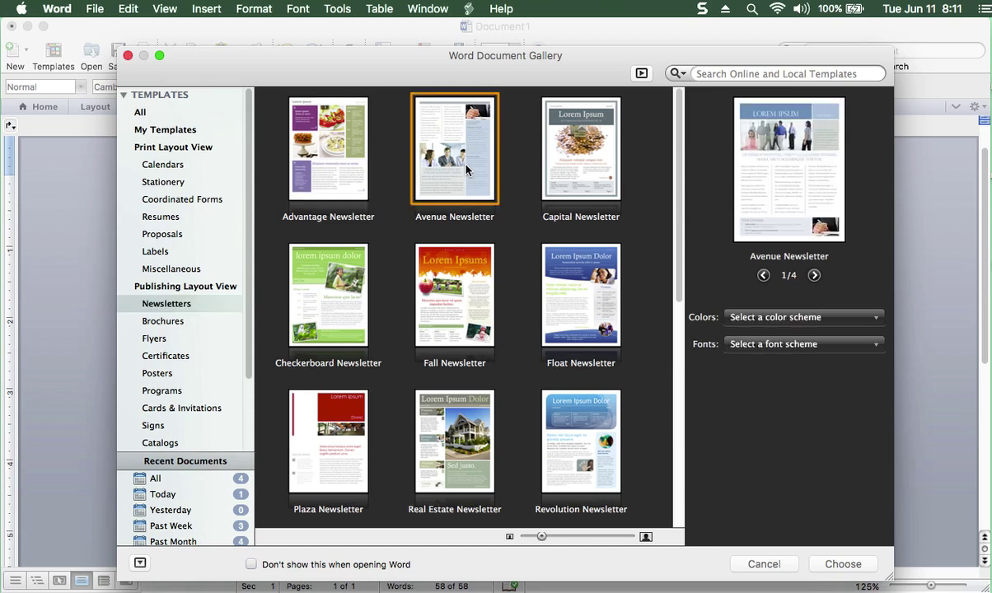
click(539, 156)
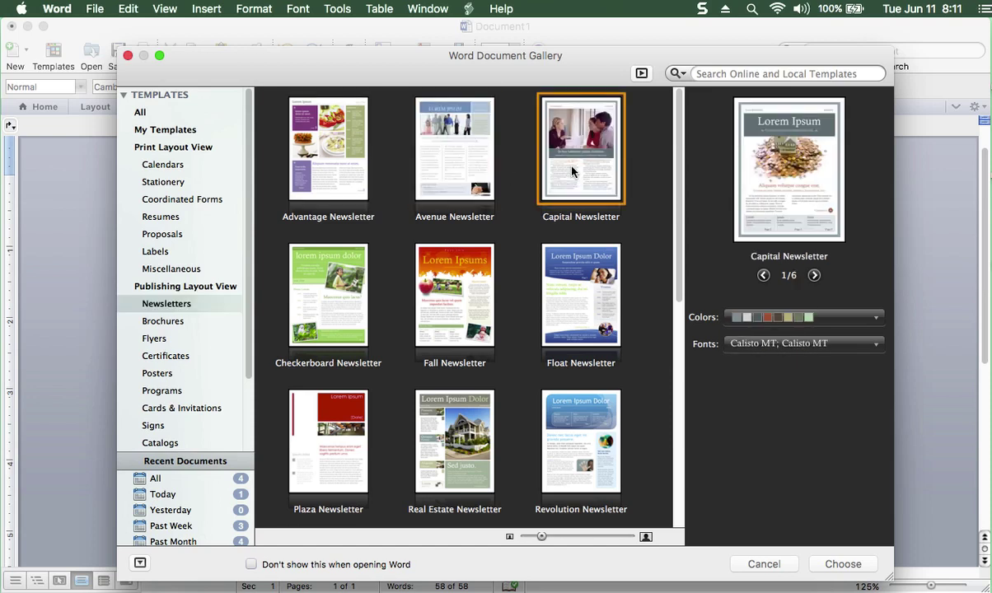
click(486, 172)
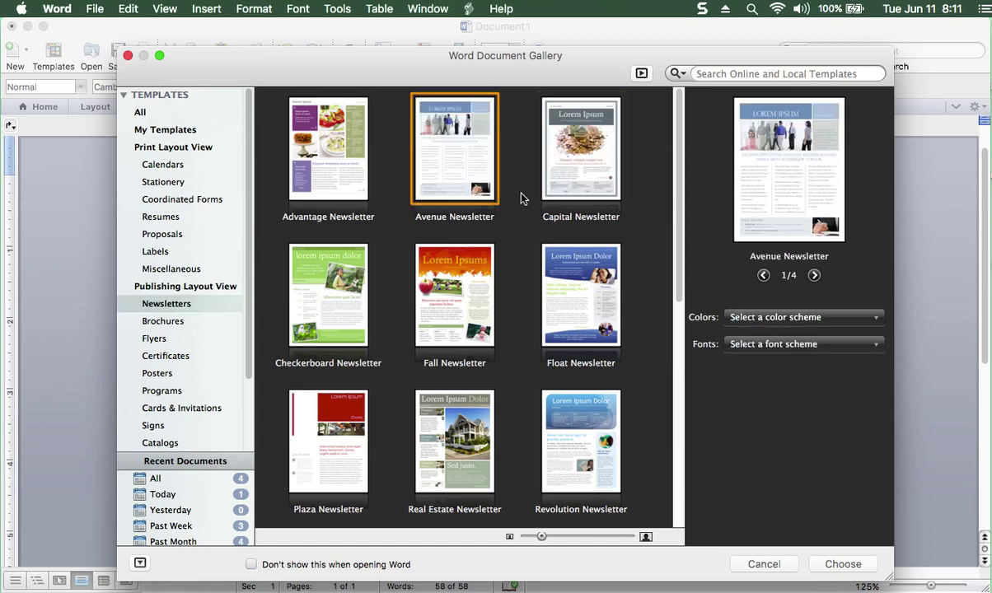
click(814, 275)
click(814, 275)
click(815, 275)
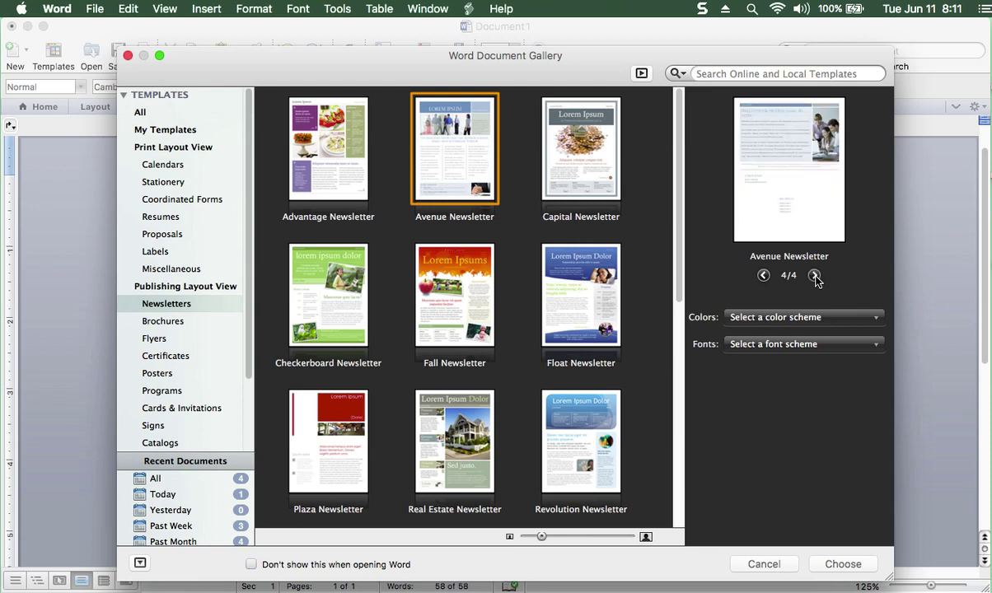
click(842, 321)
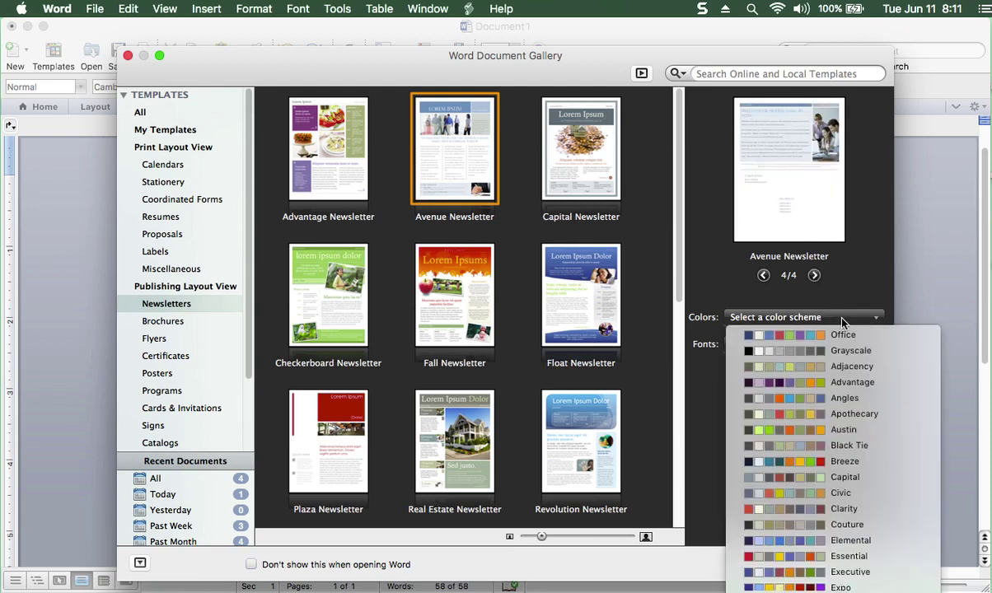
click(875, 272)
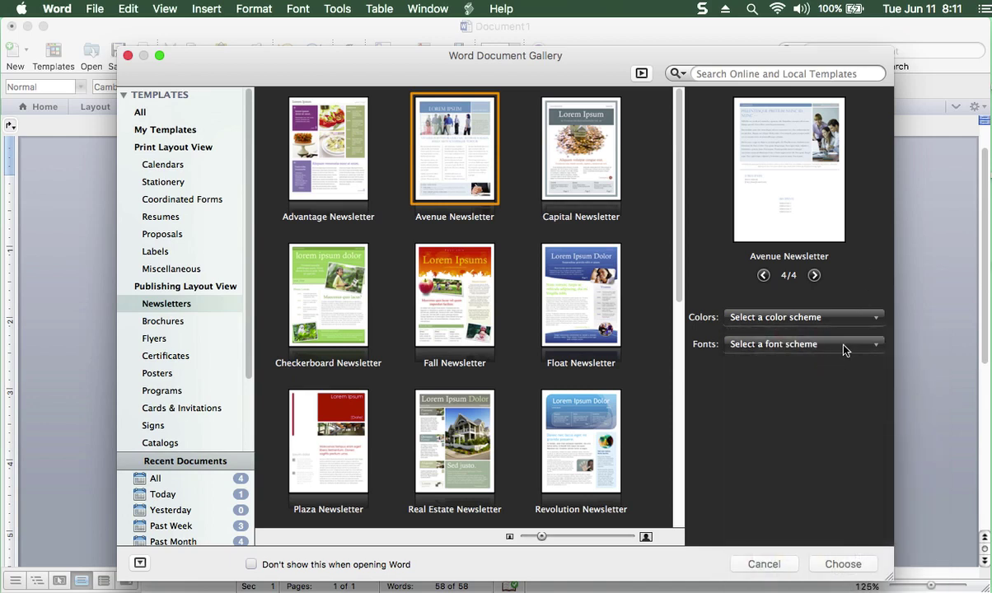
click(844, 346)
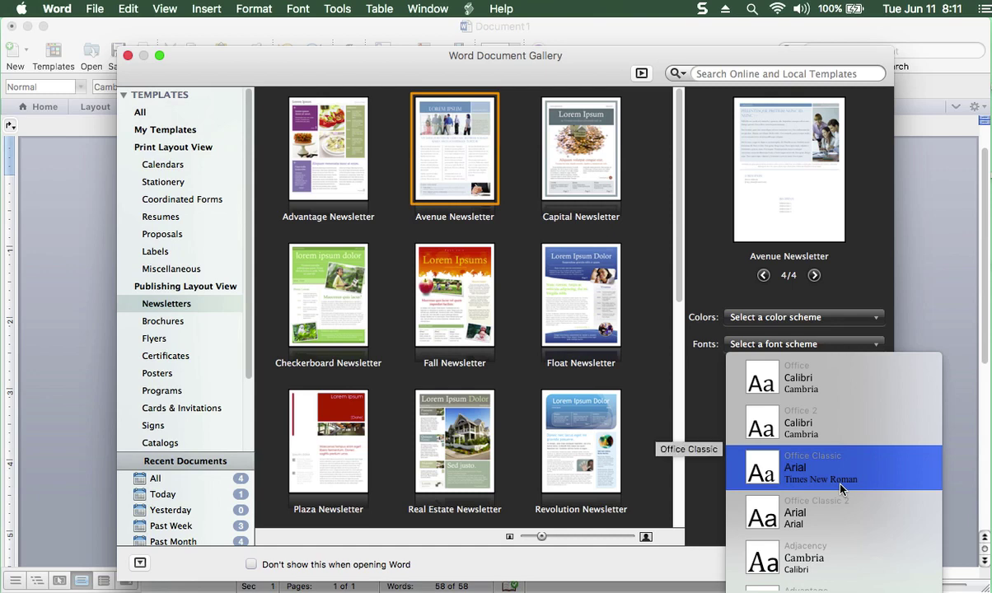
mouse_move(835, 590)
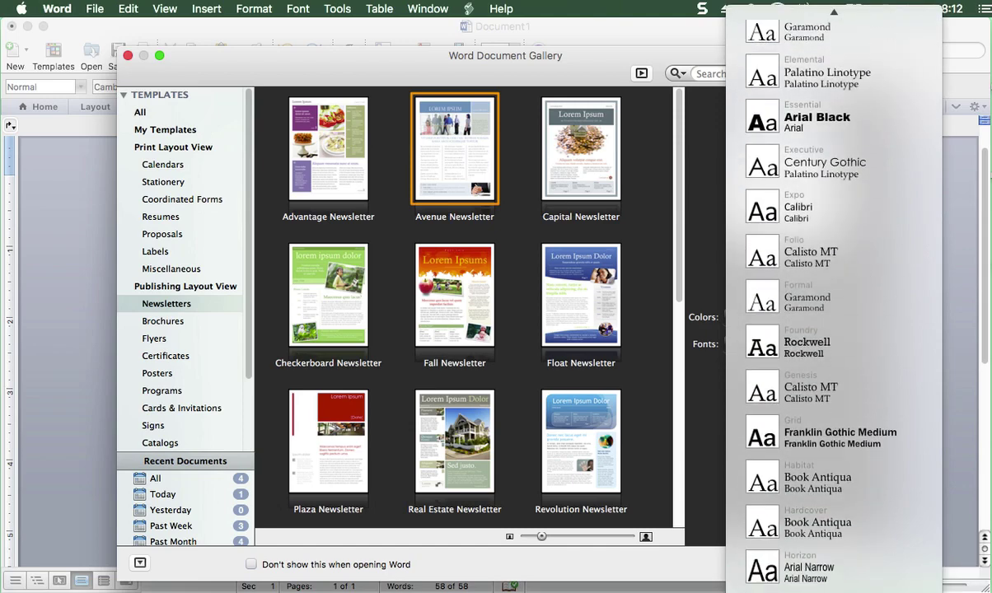
click(958, 529)
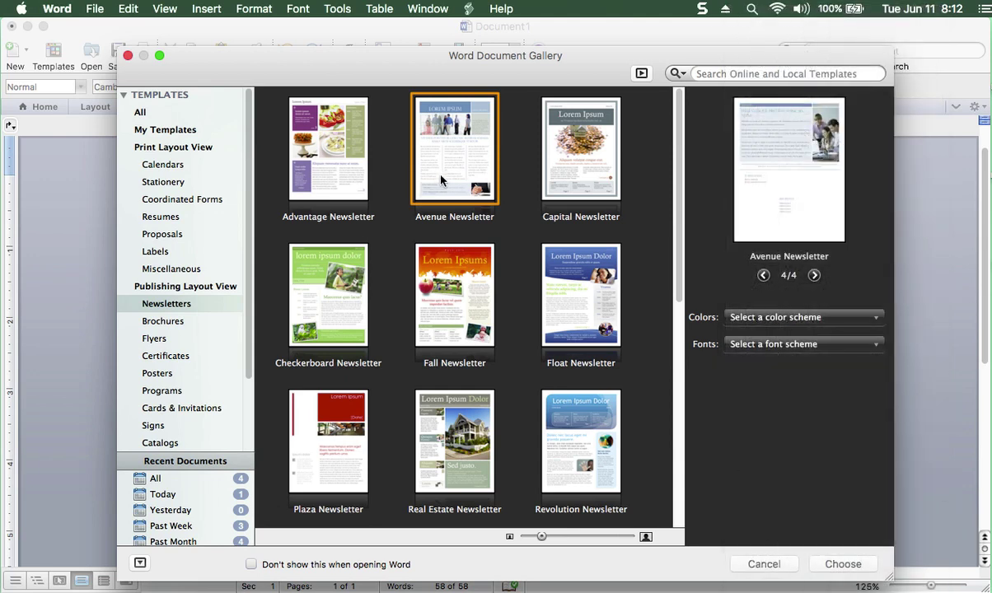
Select Capital Newsletter and page through its preview, returning to page one.
click(581, 165)
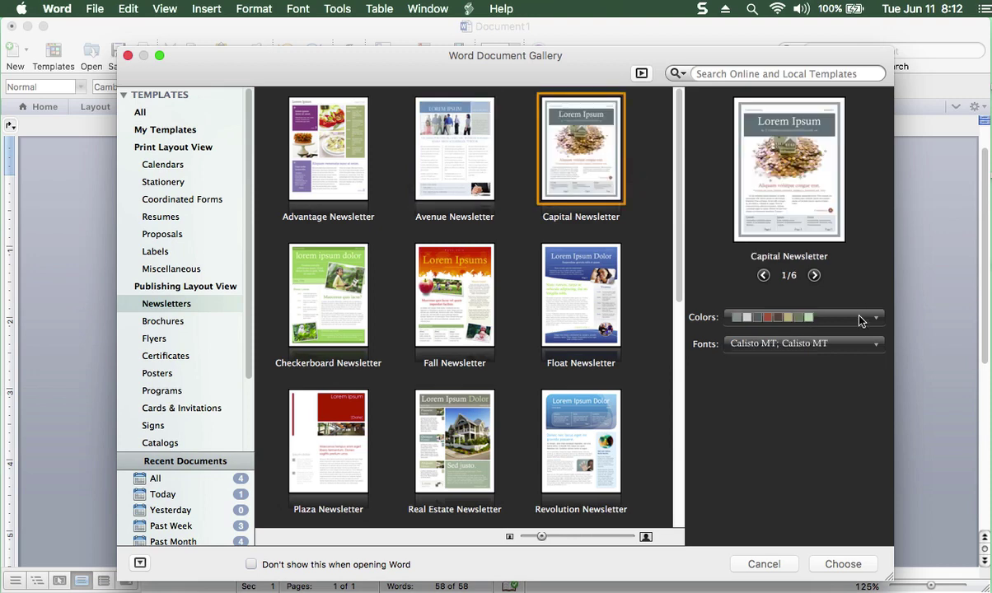
click(817, 278)
click(817, 279)
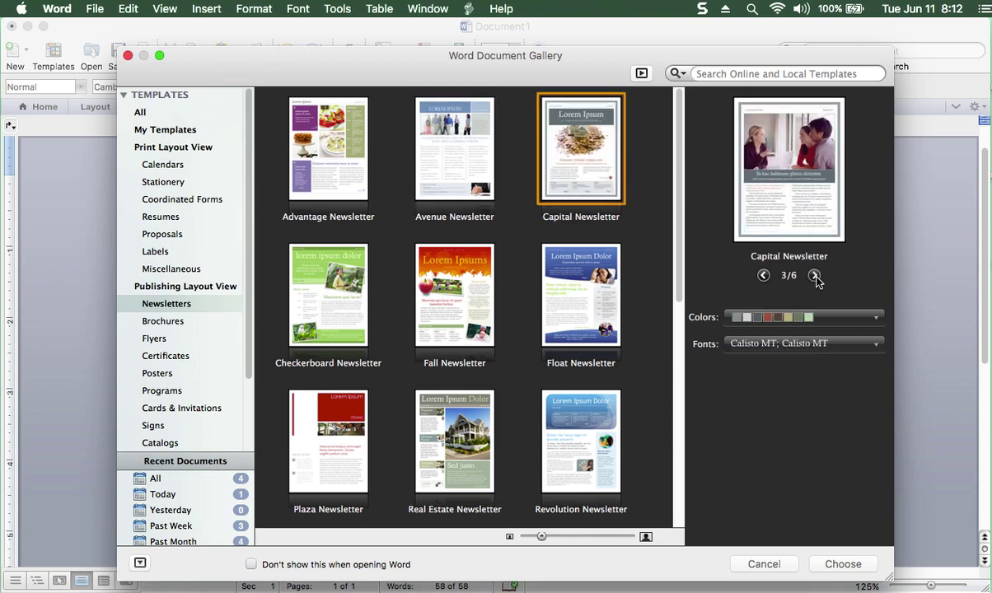
click(817, 278)
click(815, 276)
click(815, 276)
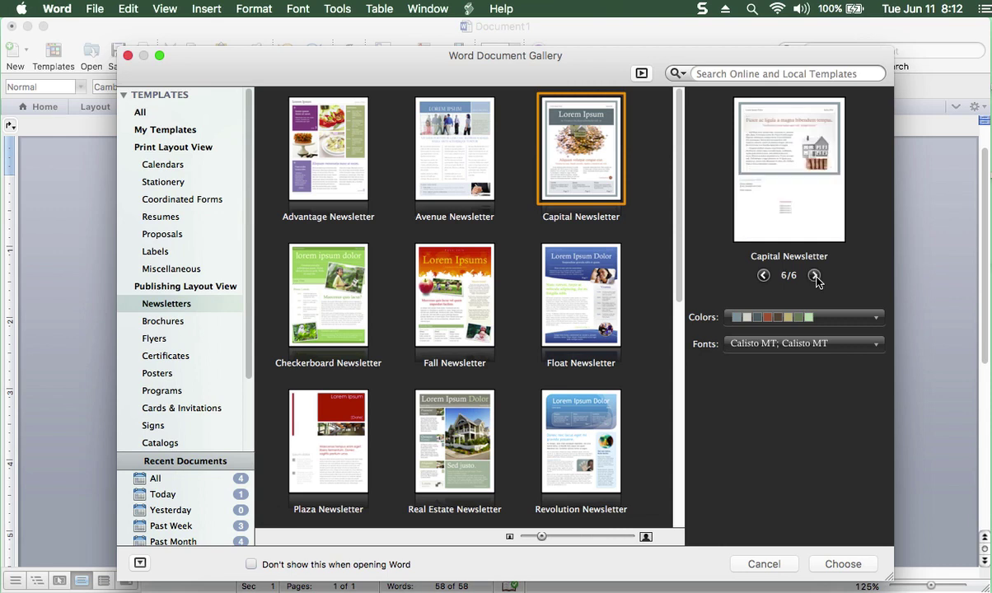
click(815, 276)
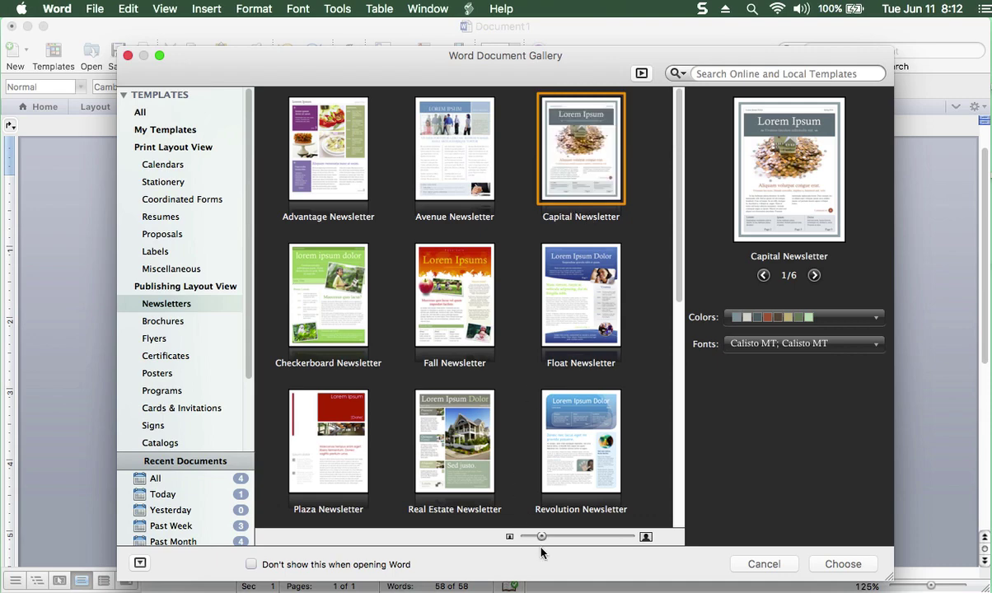
Enlarge the template thumbnails and create the document from Capital Newsletter.
drag(541, 539, 634, 553)
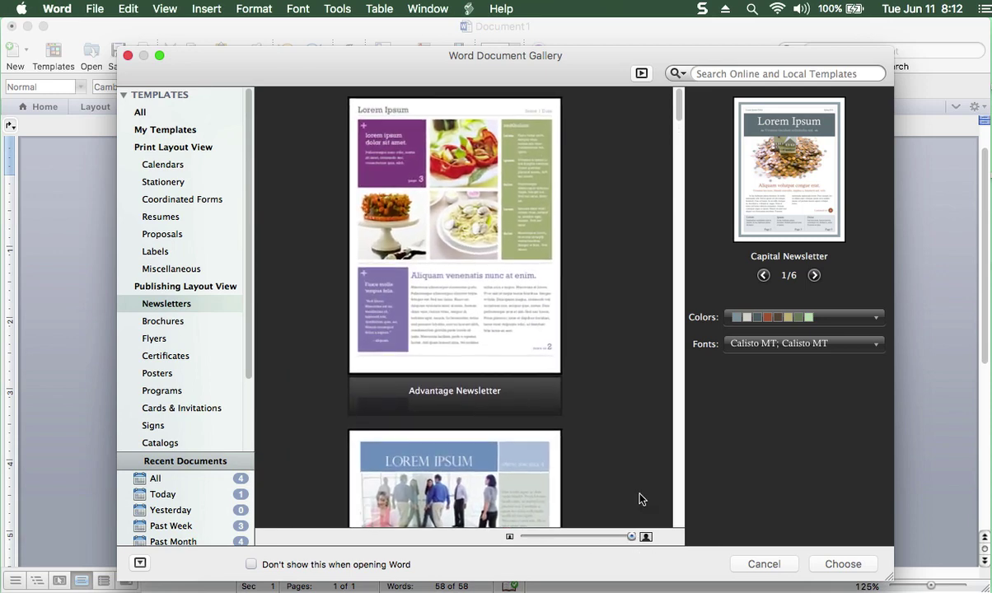
drag(680, 106, 682, 163)
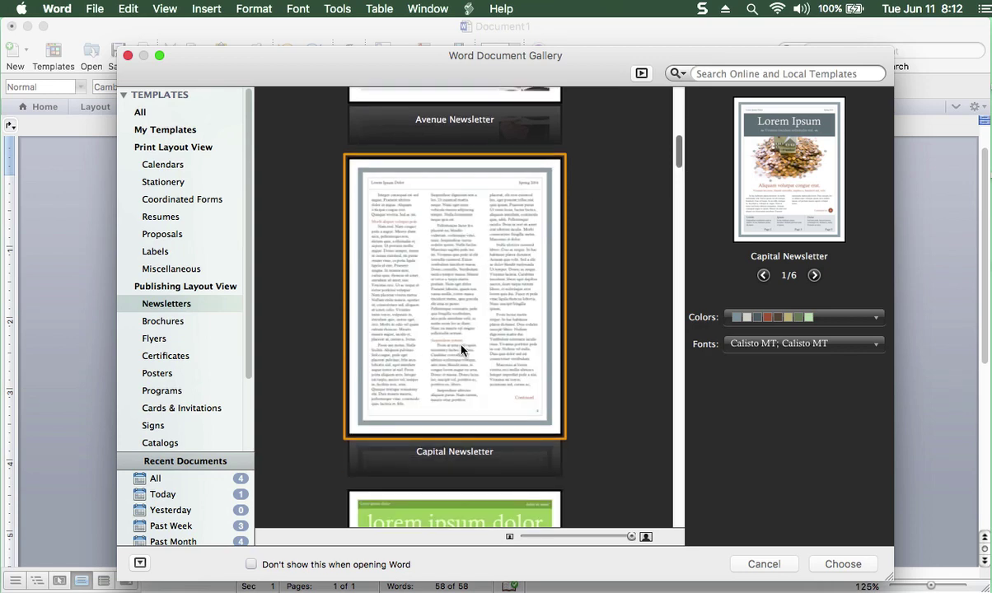
key(Escape)
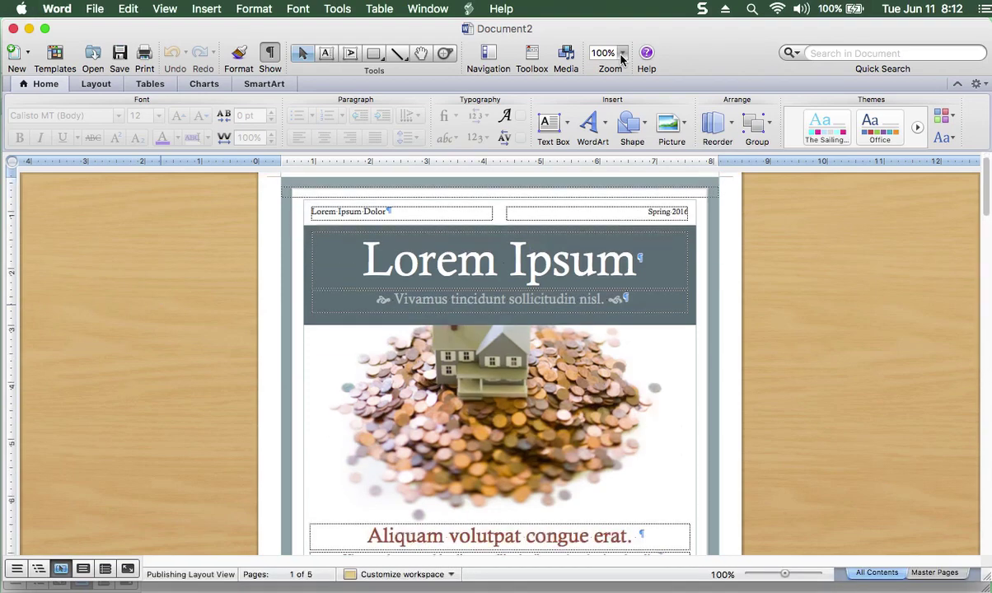
Zoom the newsletter out to 50%, then drag the status-bar slider up to 77%.
click(622, 52)
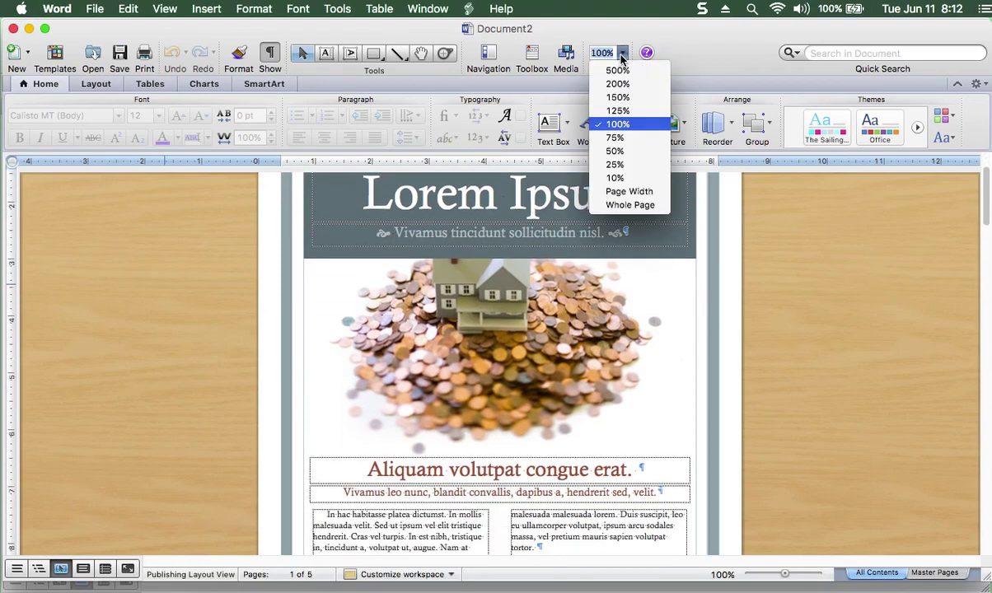
click(614, 151)
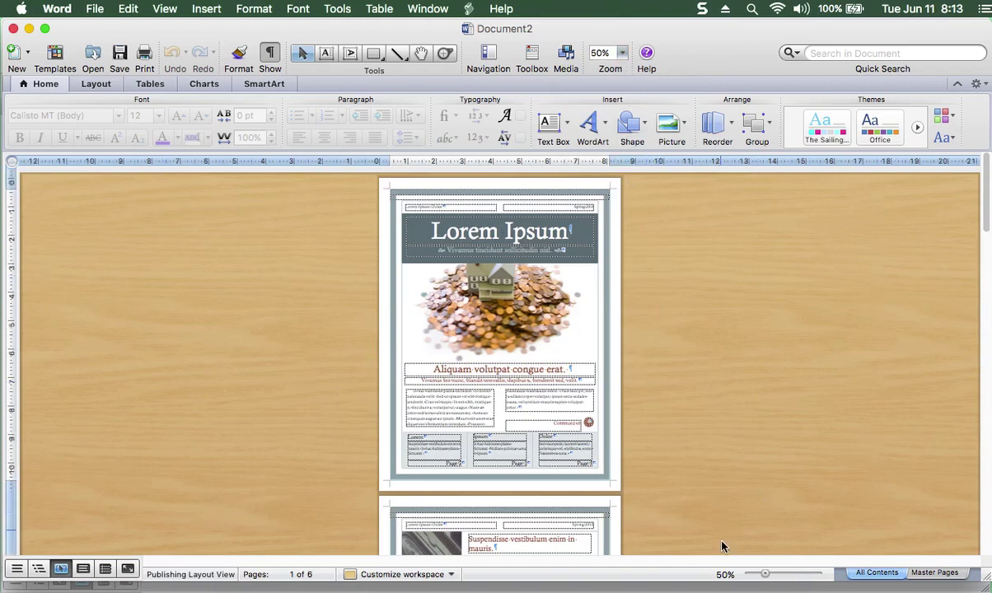
drag(765, 573, 779, 575)
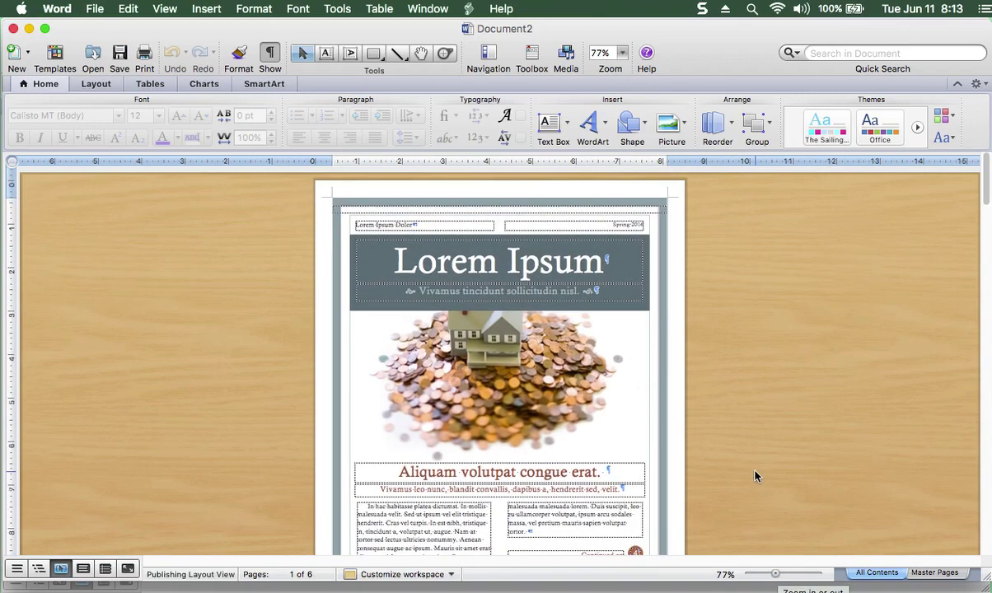
scroll(756, 475, down, 5)
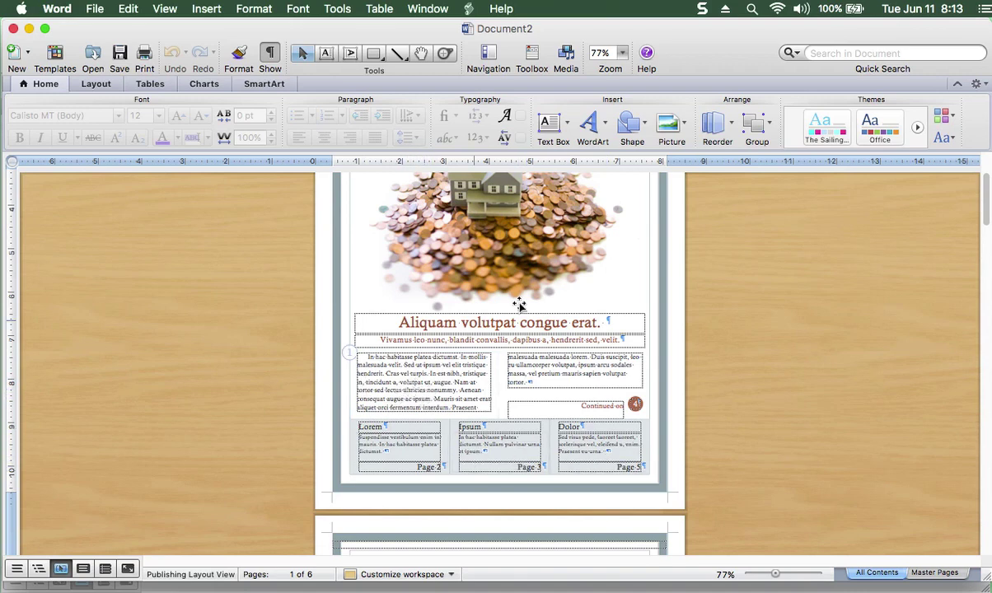
scroll(519, 299, up, 2)
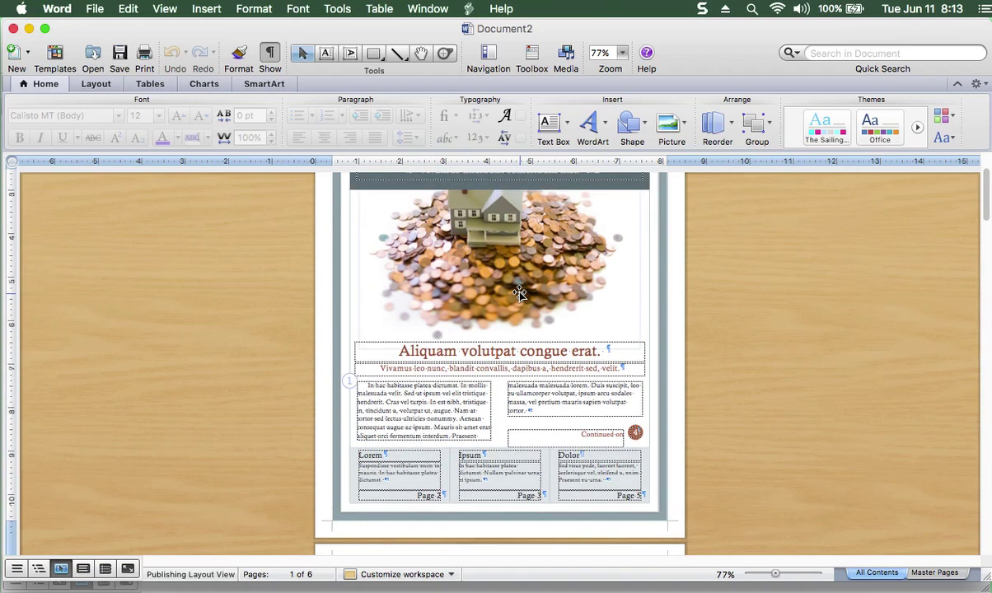
scroll(519, 295, up, 2)
scroll(520, 295, up, 3)
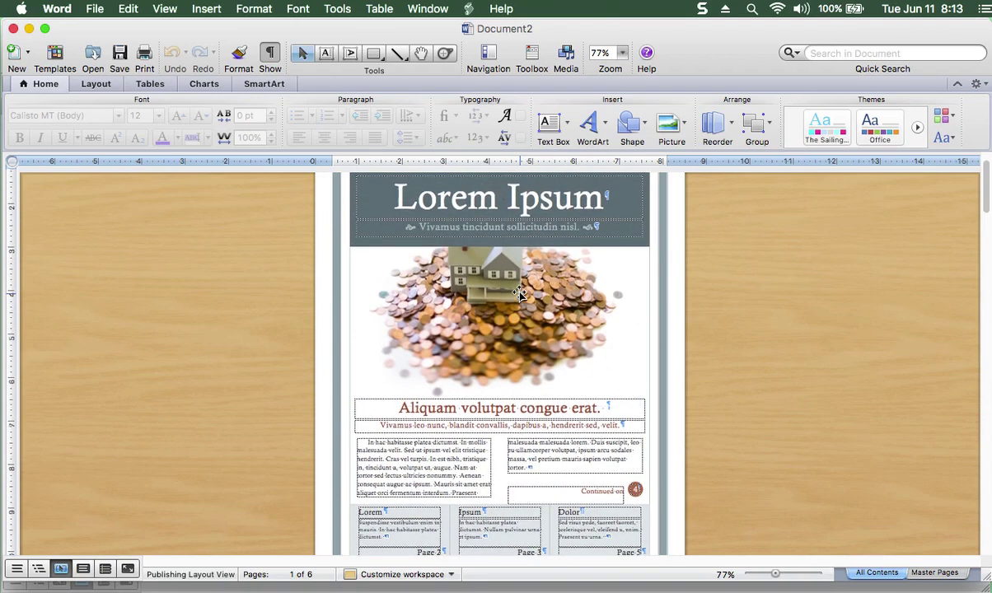
Turn off Text boundaries in Word's View preferences.
click(63, 11)
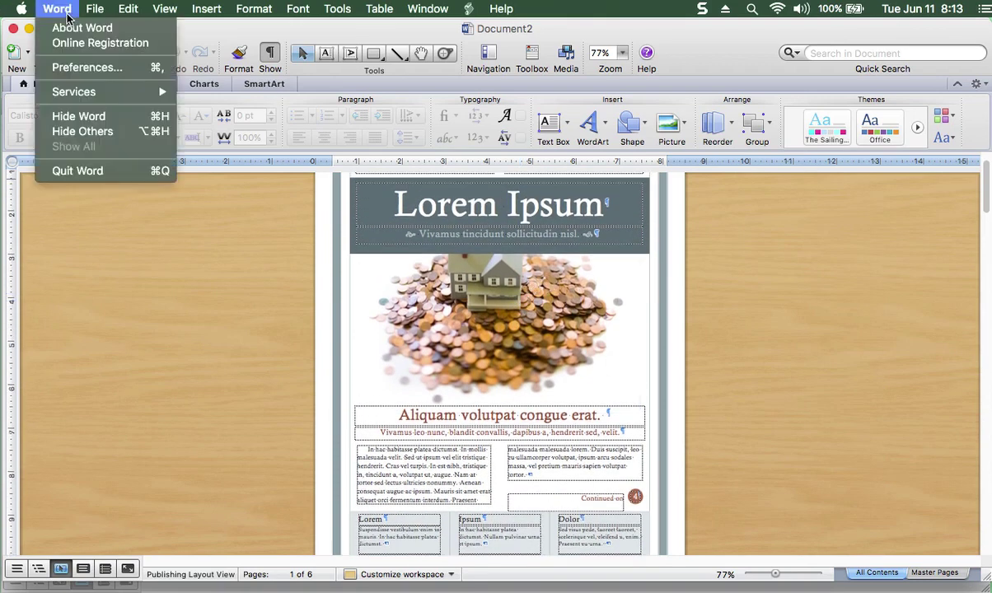
click(88, 67)
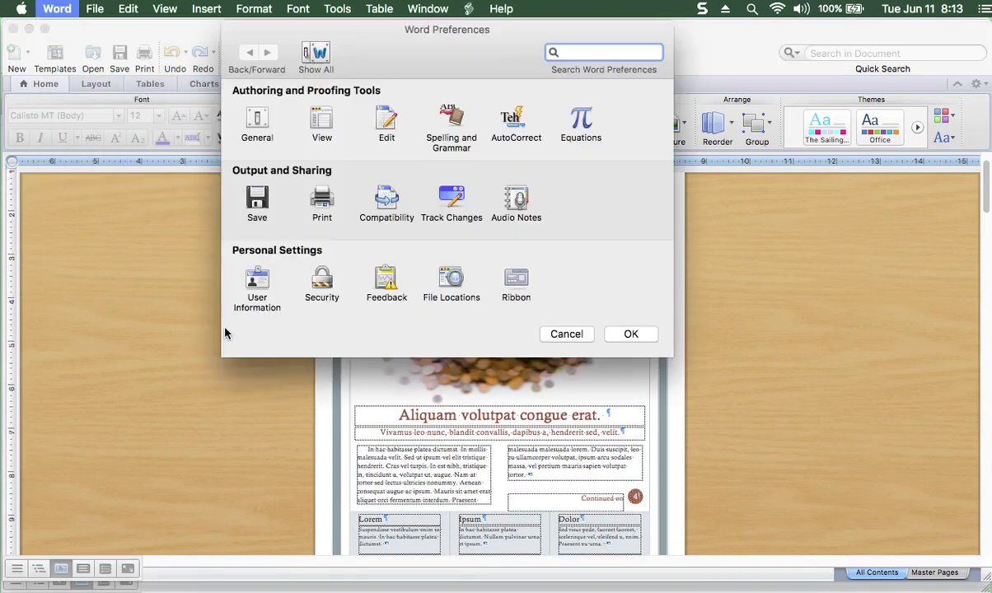
click(313, 134)
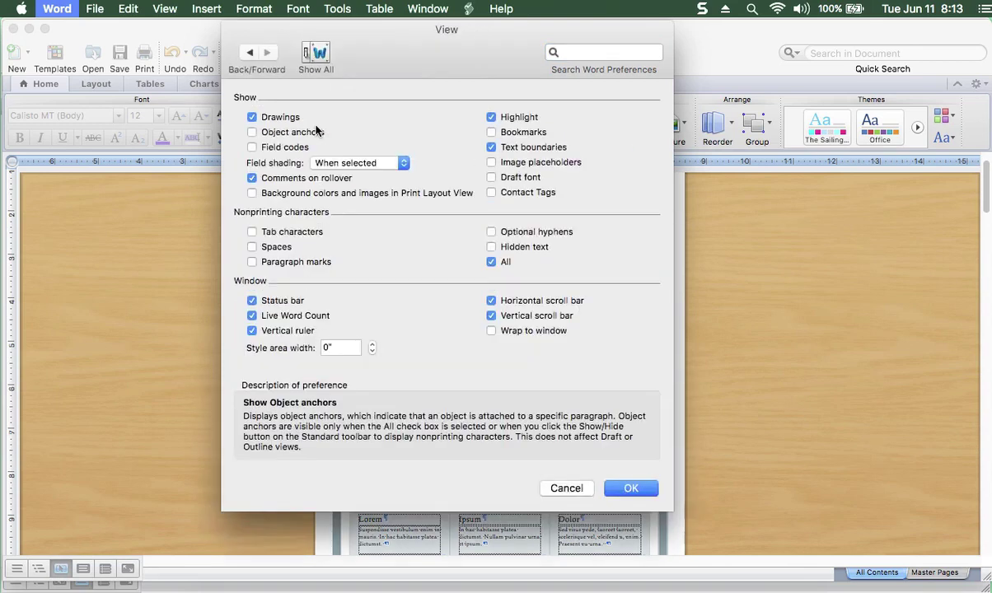
click(623, 490)
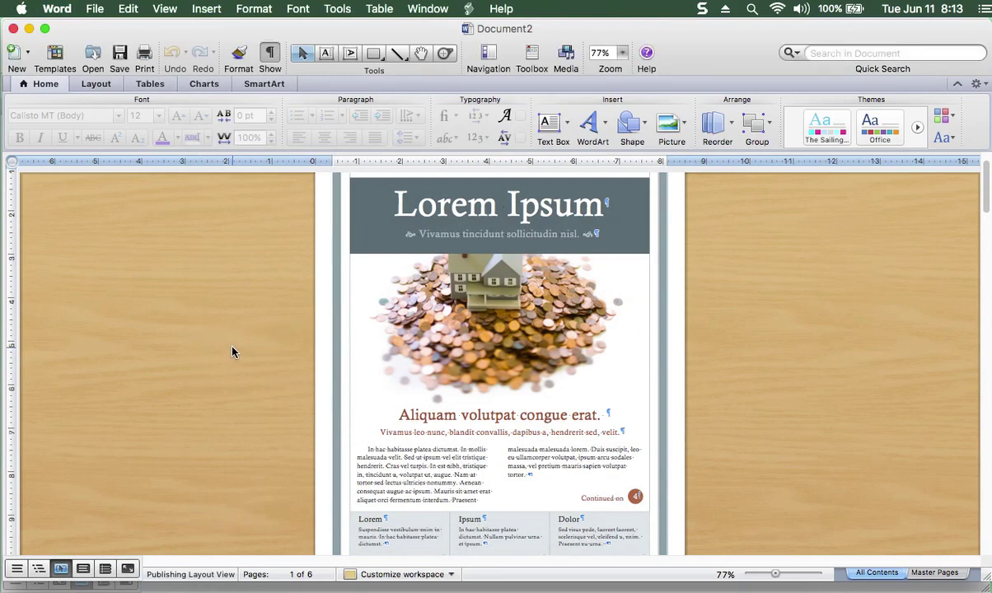
Scroll through the newsletter down to page 4's three-column story.
scroll(232, 351, down, 3)
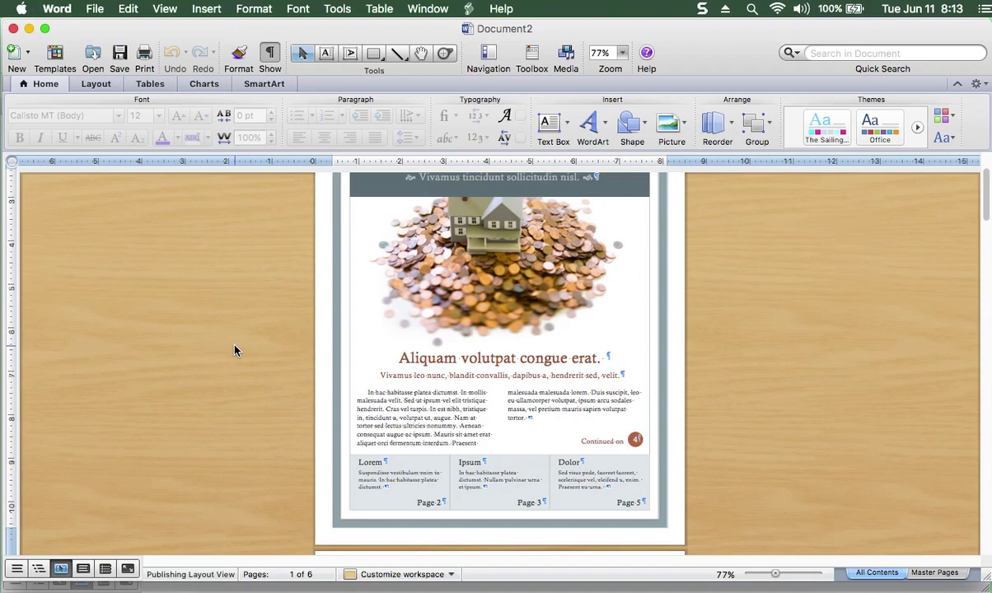
scroll(234, 350, down, 8)
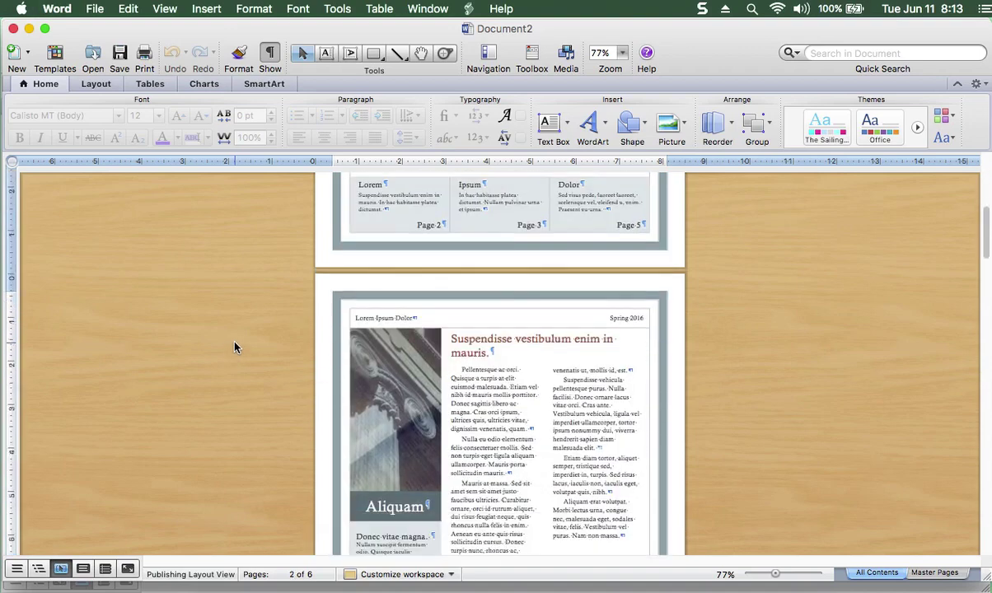
scroll(234, 347, down, 5)
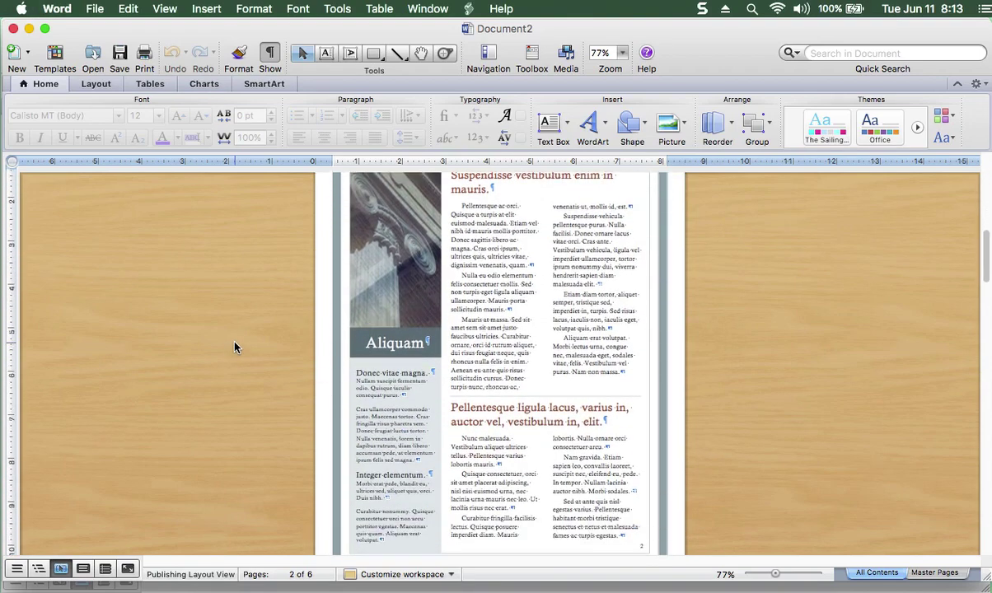
scroll(234, 347, down, 9)
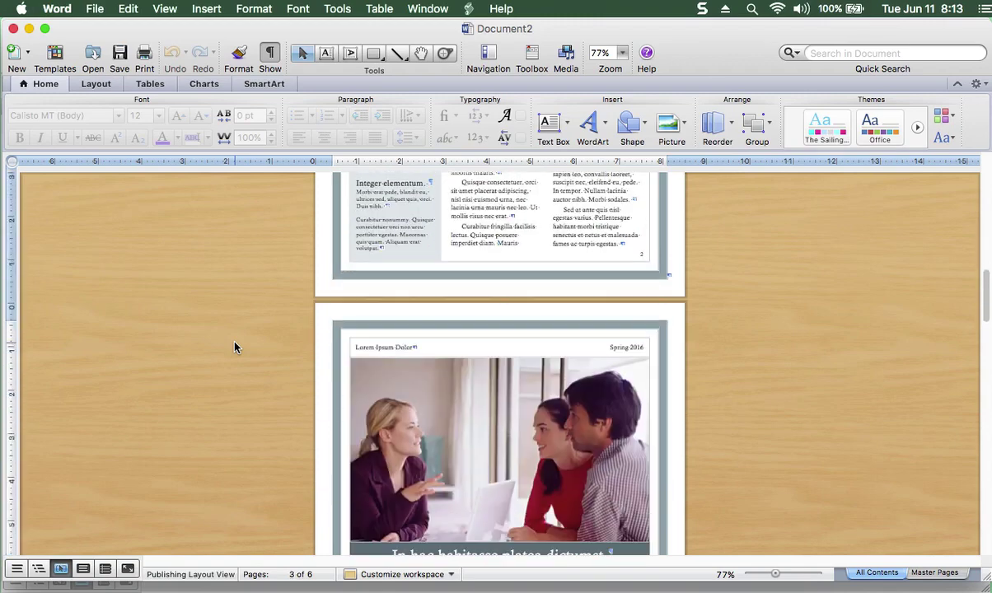
scroll(234, 346, down, 11)
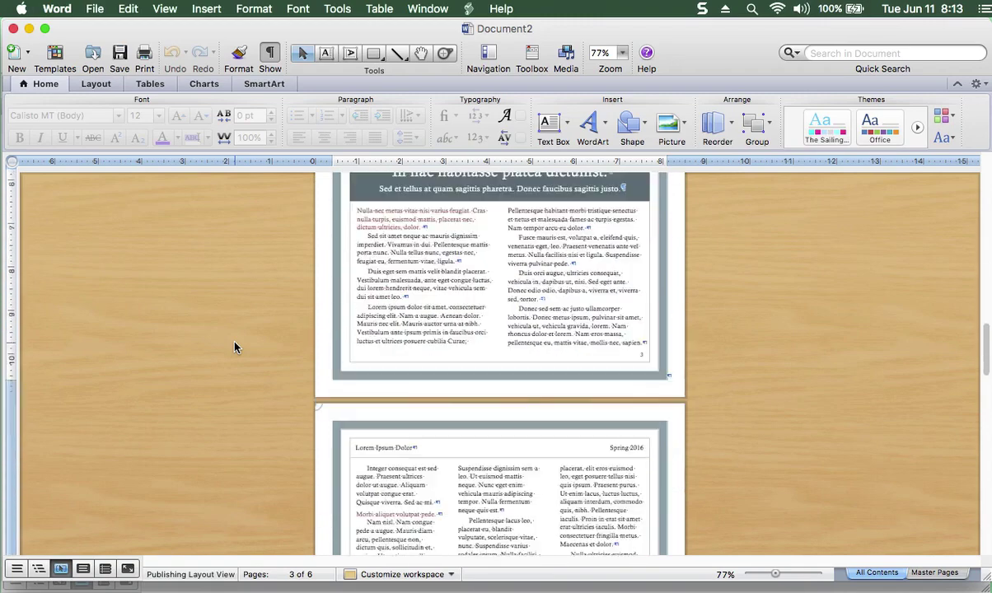
scroll(234, 347, down, 7)
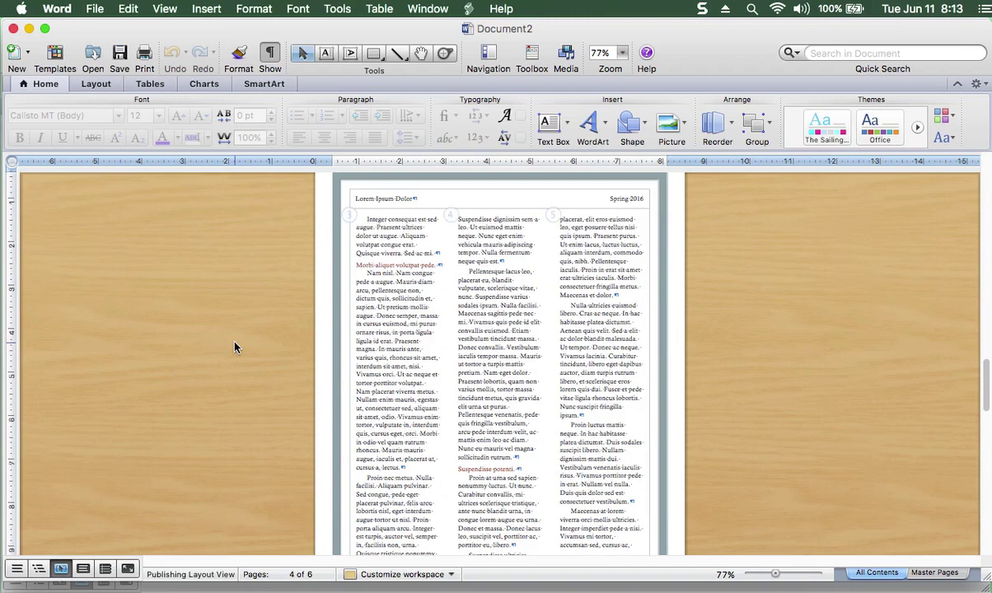
scroll(234, 347, down, 3)
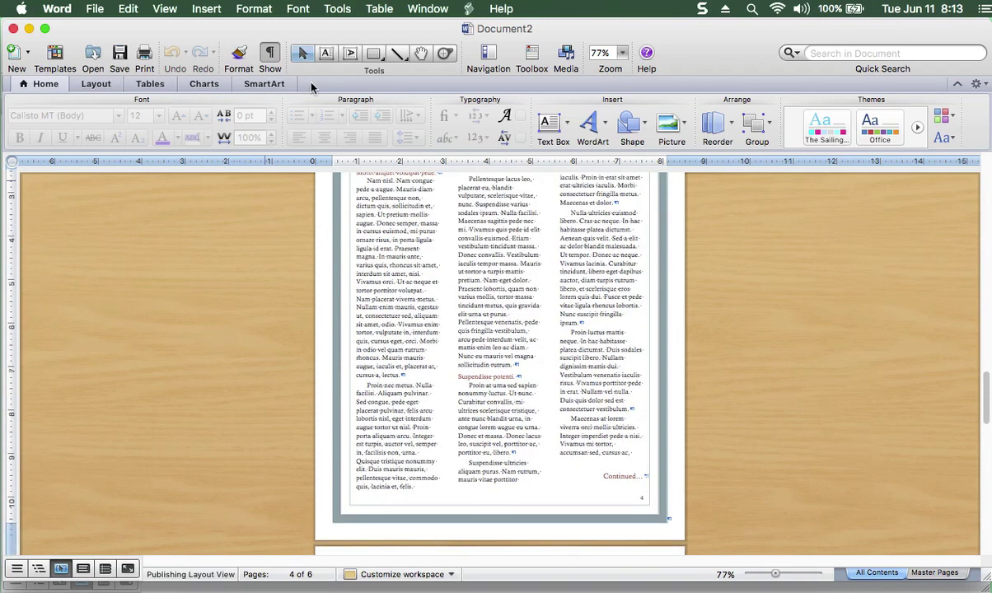
Turn Text boundaries back on in Word's View preferences.
click(61, 10)
click(82, 71)
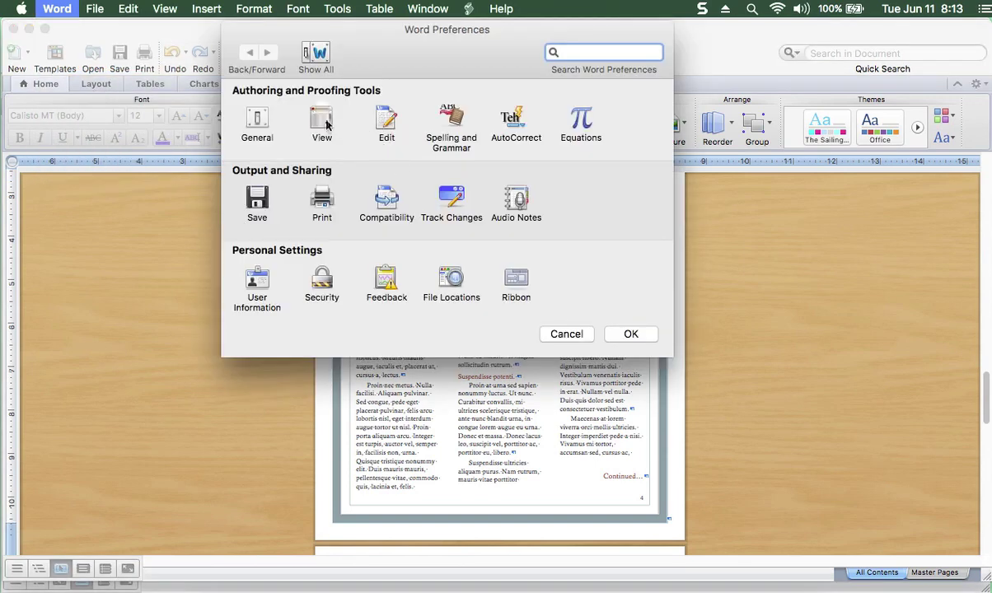
click(322, 124)
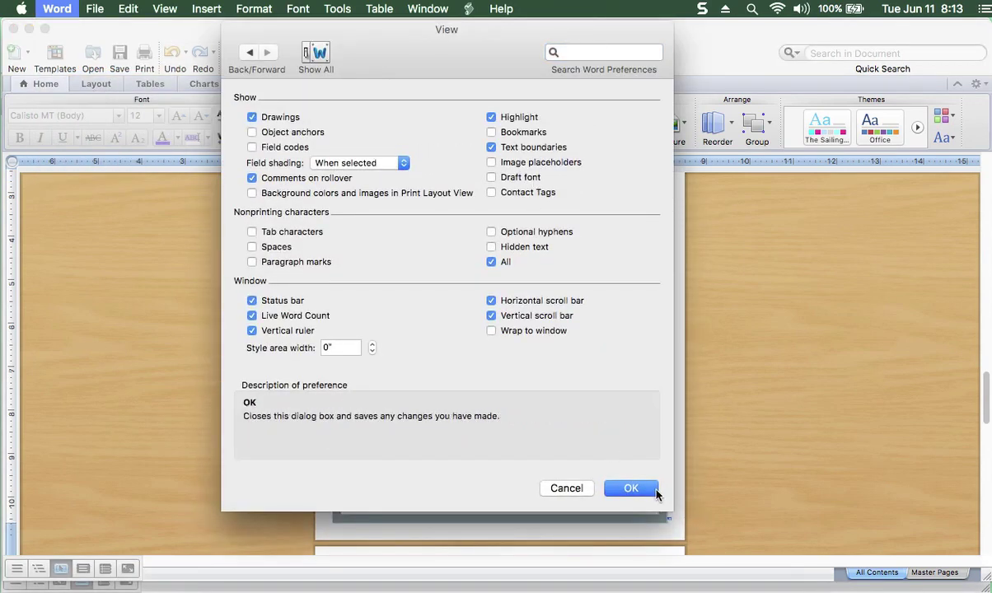
click(656, 493)
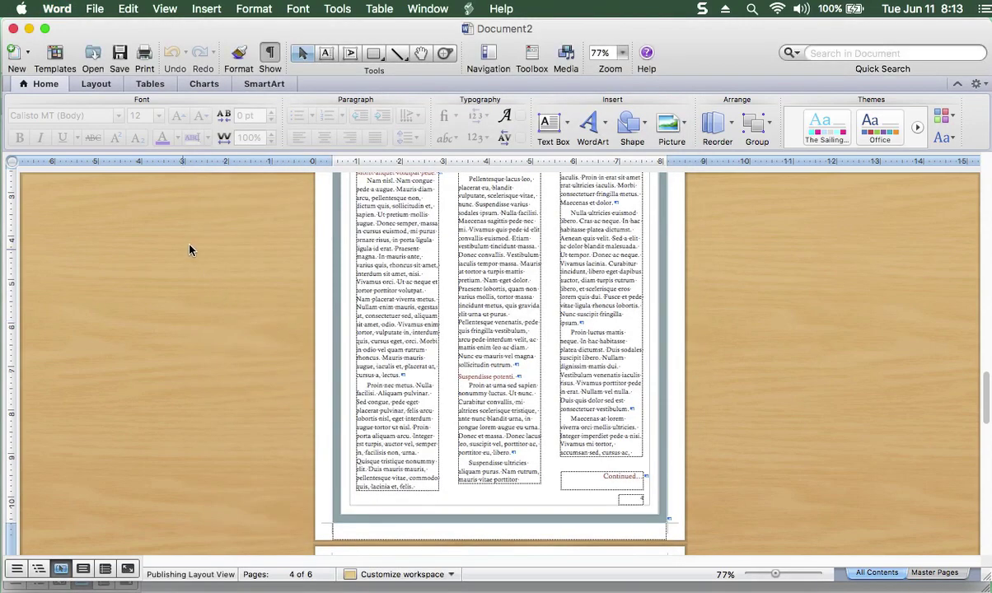
Scroll through the newsletter pages and return to page 1's Lorem Ipsum masthead.
scroll(469, 412, down, 3)
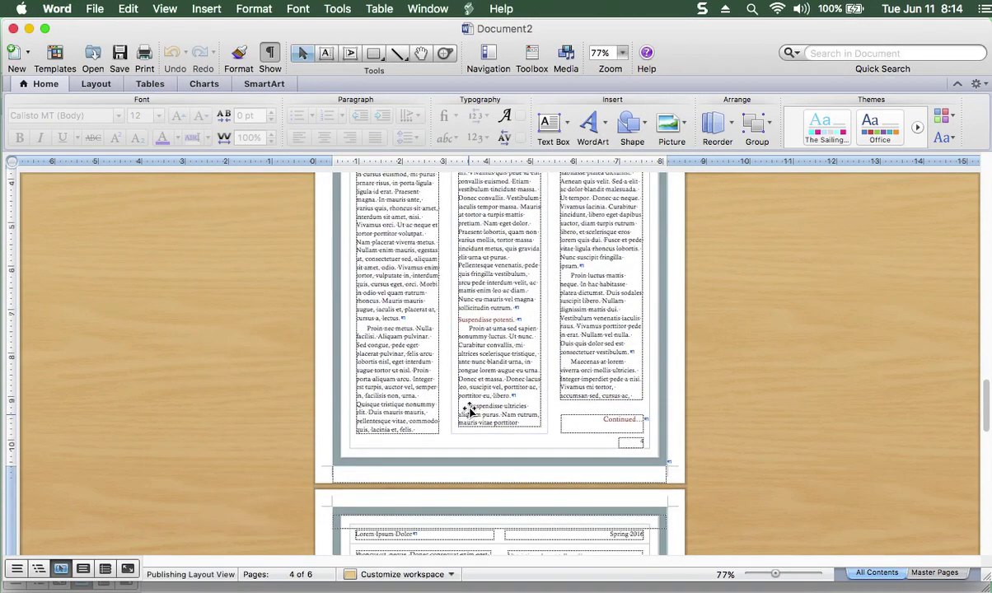
scroll(470, 409, down, 10)
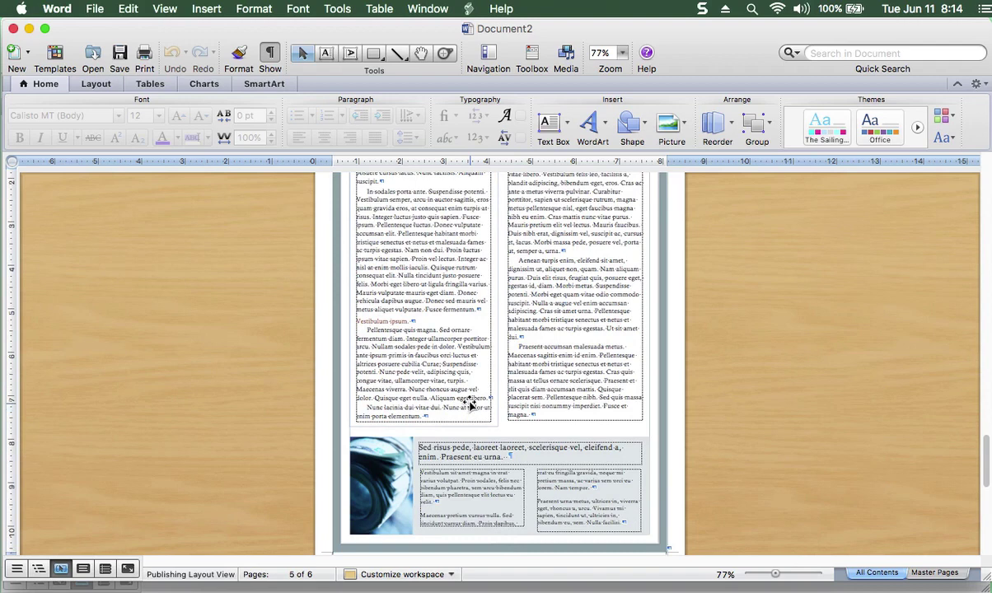
scroll(470, 404, up, 4)
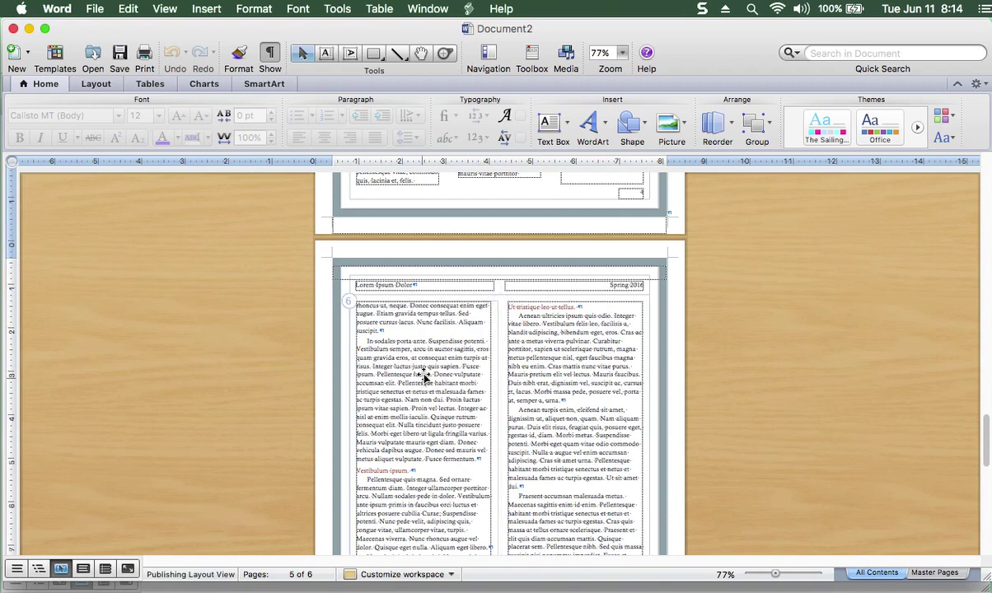
scroll(425, 372, down, 1)
scroll(428, 366, down, 5)
scroll(429, 366, up, 5)
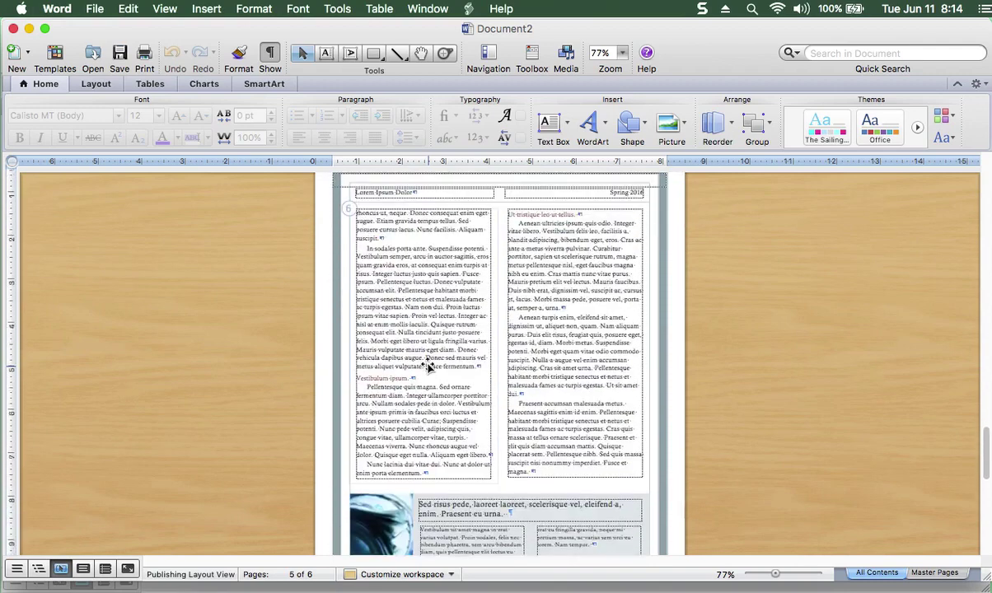
scroll(430, 362, down, 7)
scroll(432, 362, down, 8)
scroll(432, 364, up, 5)
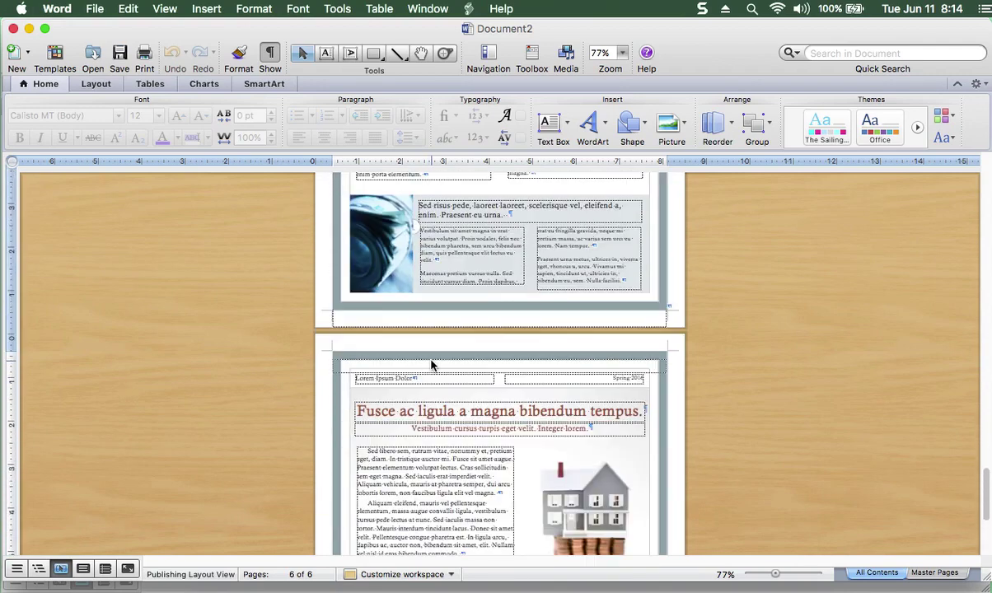
scroll(431, 365, up, 10)
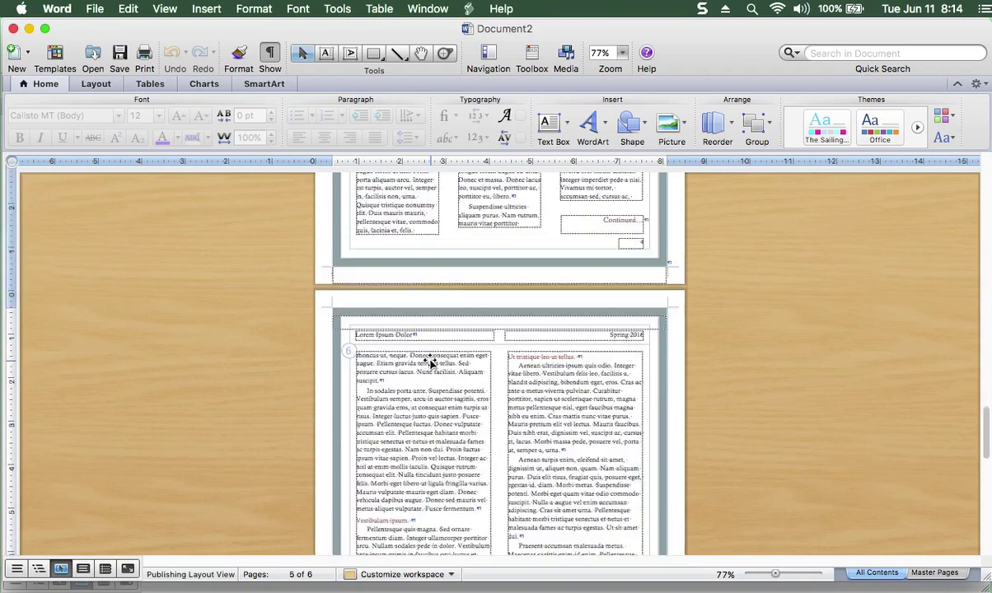
scroll(429, 362, up, 20)
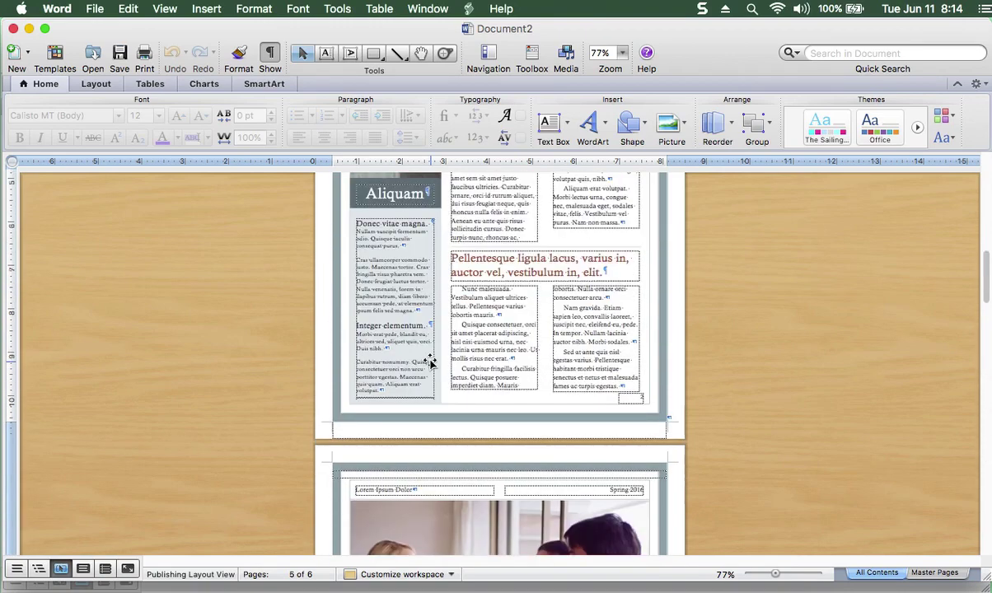
scroll(430, 363, up, 15)
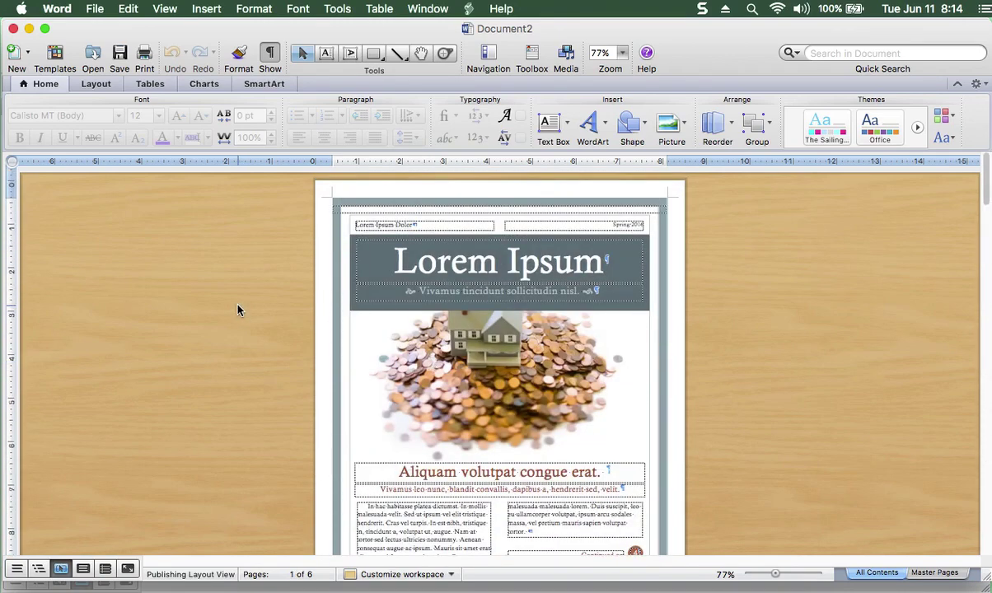